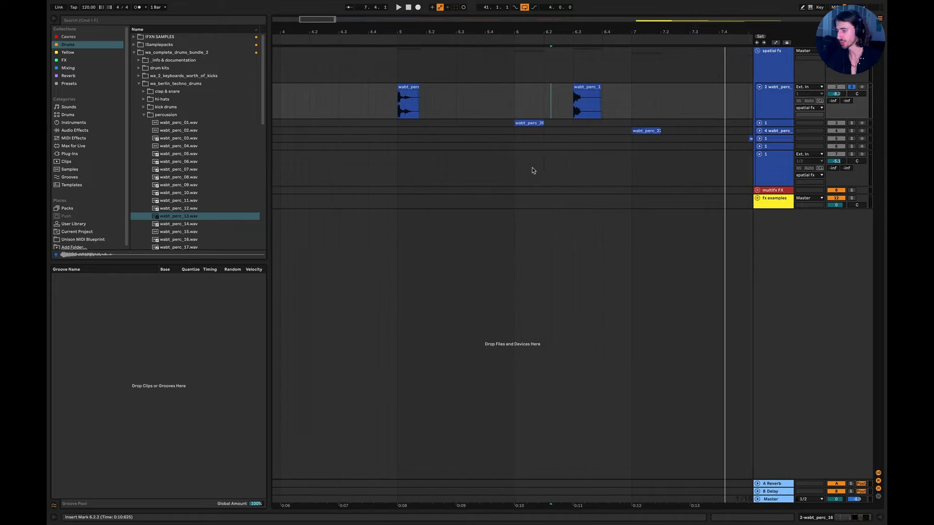
Open the wabt_perc_16 track's effects, place the insert marker at 5.1.1, and deactivate its Valhalla reverb and Delay.
double_click(781, 108)
left_click(359, 106)
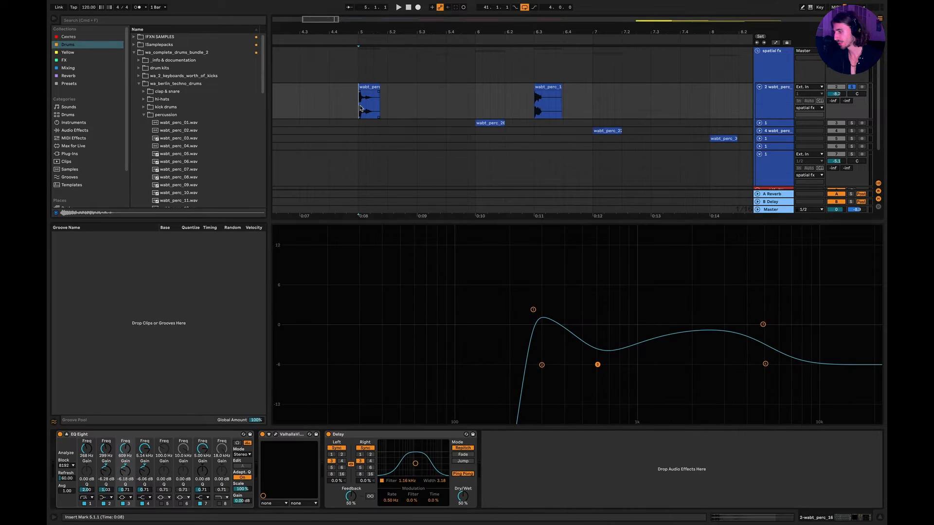
left_click(297, 434)
left_click(383, 435, "shift")
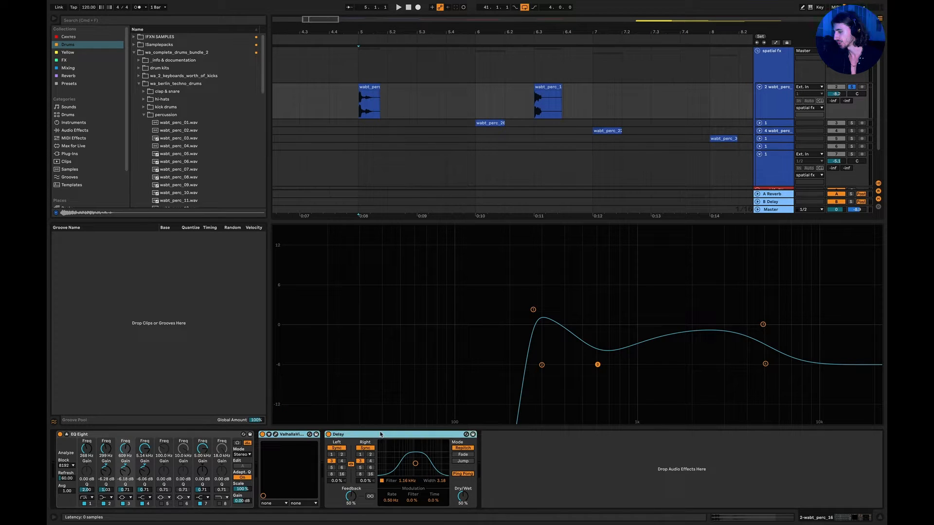
key("0")
left_click(530, 457)
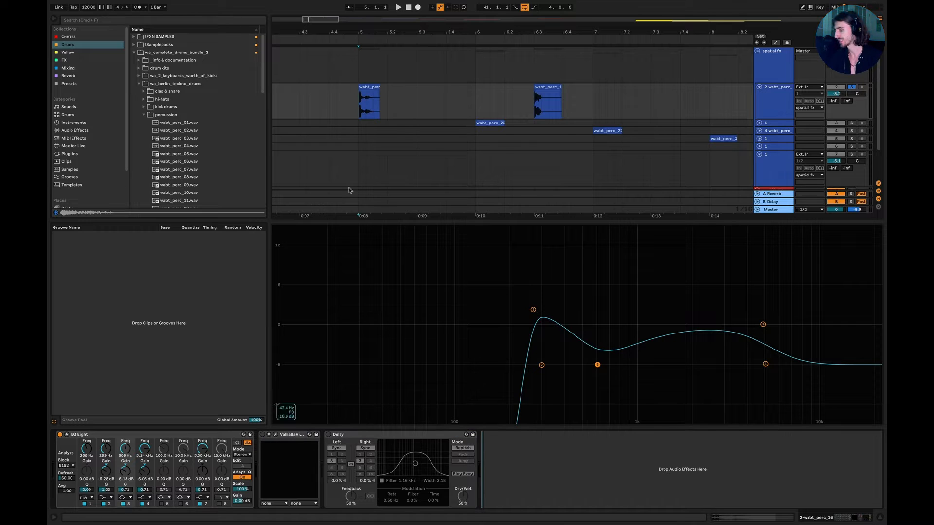
Audition the bar 5 clip, comparing the sound with EQ Eight bypassed and re-enabled.
key("space")
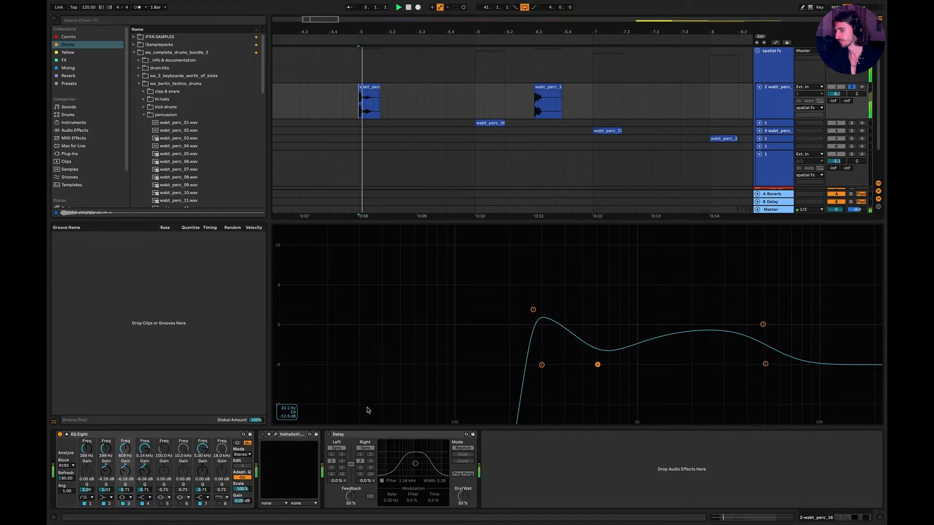
key("space")
key("space")
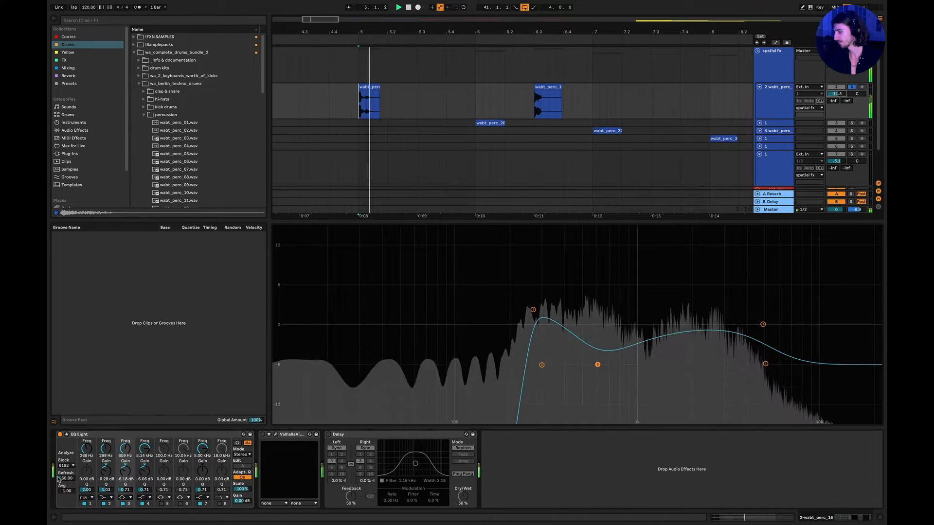
left_click(61, 434)
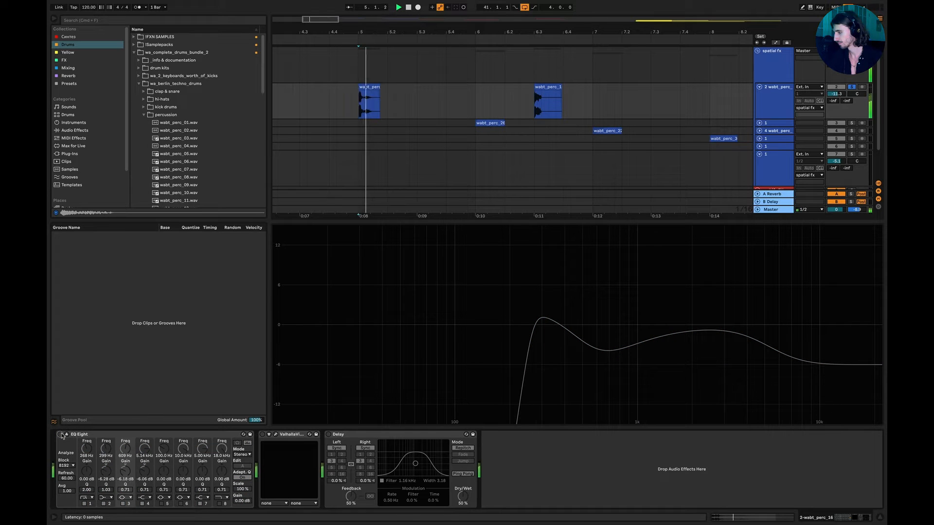
left_click(60, 434)
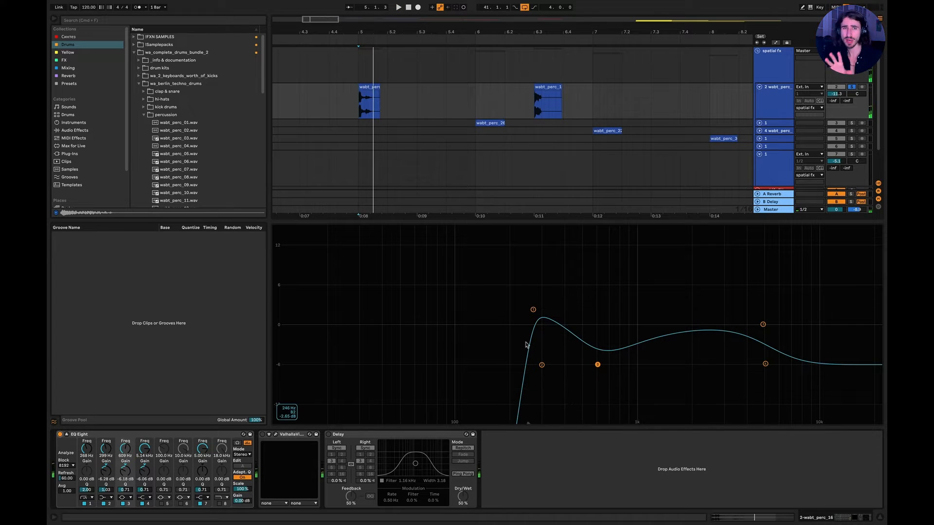
Reactivate the Valhalla reverb and then the Delay on the wabt_perc_16 track, auditioning the clip between changes.
left_click(262, 435)
key("space")
key("space")
left_click(329, 435)
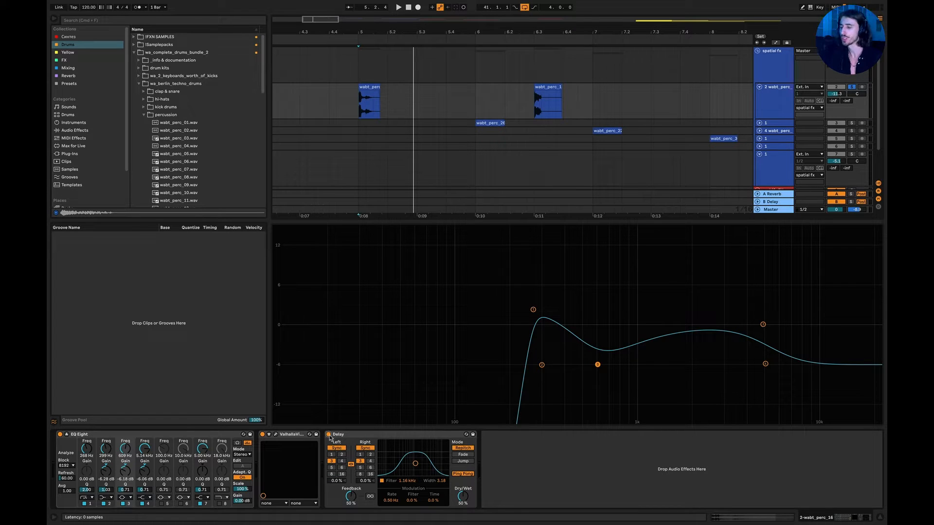
key("space")
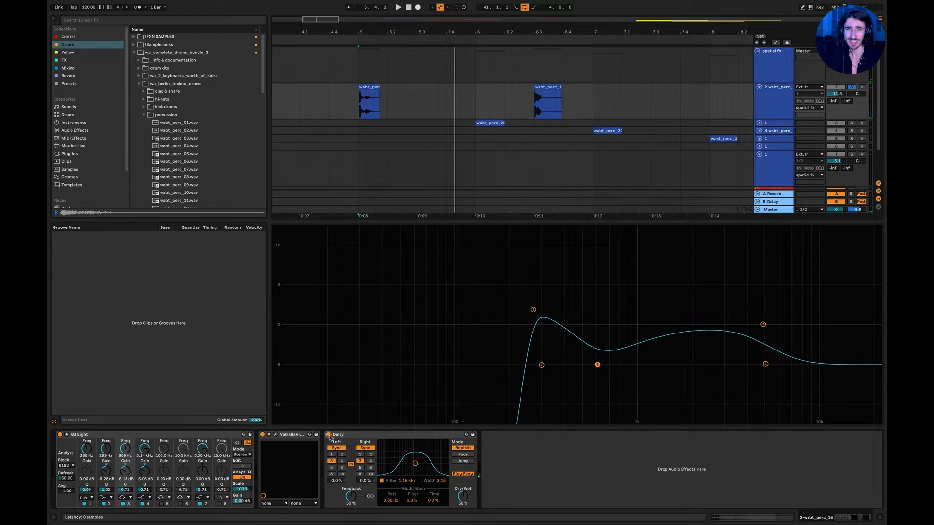
Unfold the wabt_perc_26 track and deactivate its Vocoder, Overdrive, Phaser Feedback and ValhallaPlate, leaving EQ Eight on.
left_click(759, 123)
left_click(775, 128)
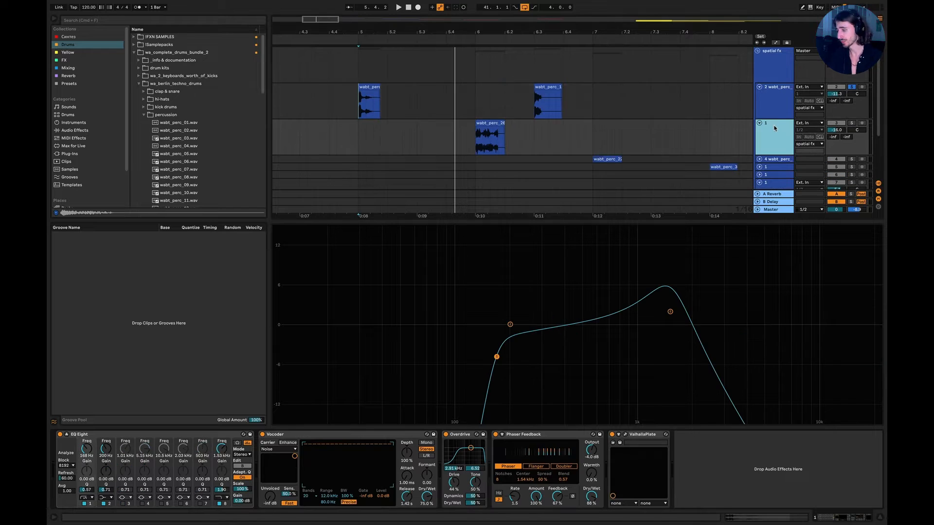
left_click(477, 153)
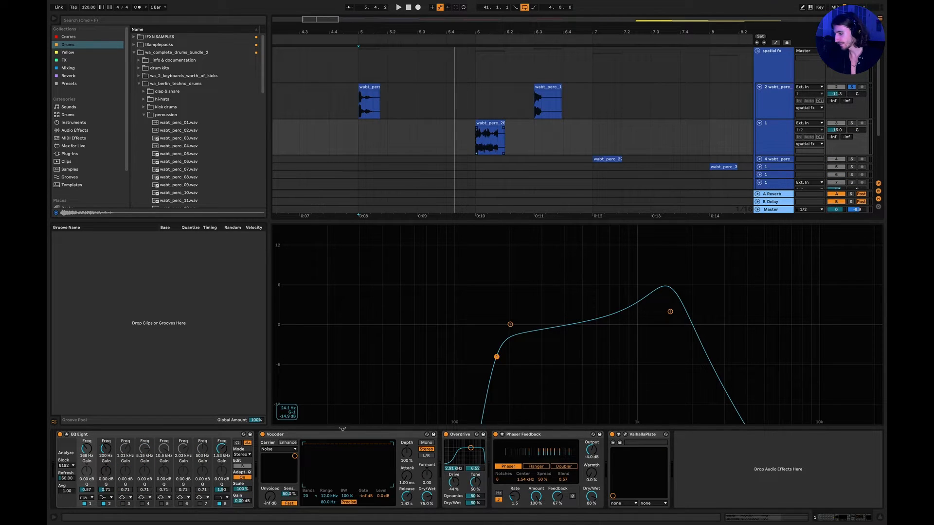
left_click(302, 434)
left_click(632, 436, "shift")
left_click(612, 435)
left_click(525, 146)
scroll(522, 146, "right", 3)
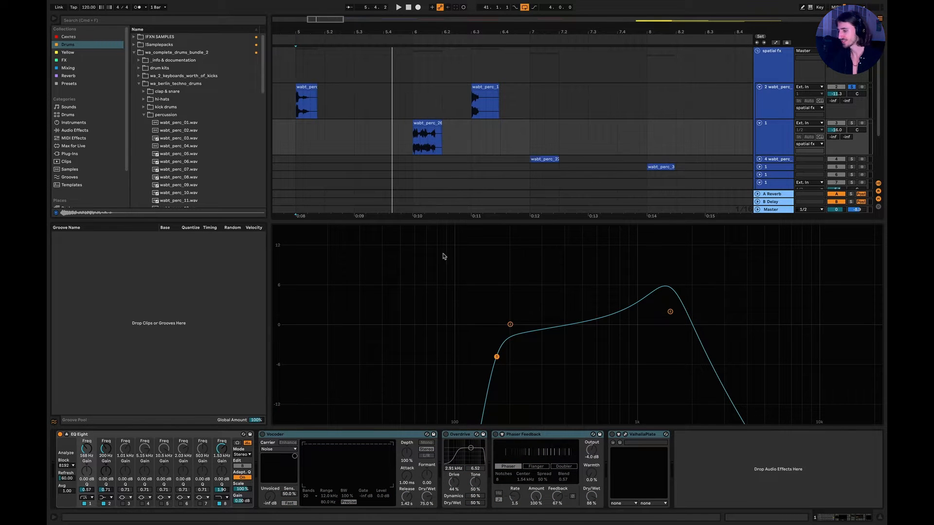
Move the middle warp marker of the wabt_perc_26 clip slightly later, solo its track and play it from 6.1.1.
double_click(425, 138)
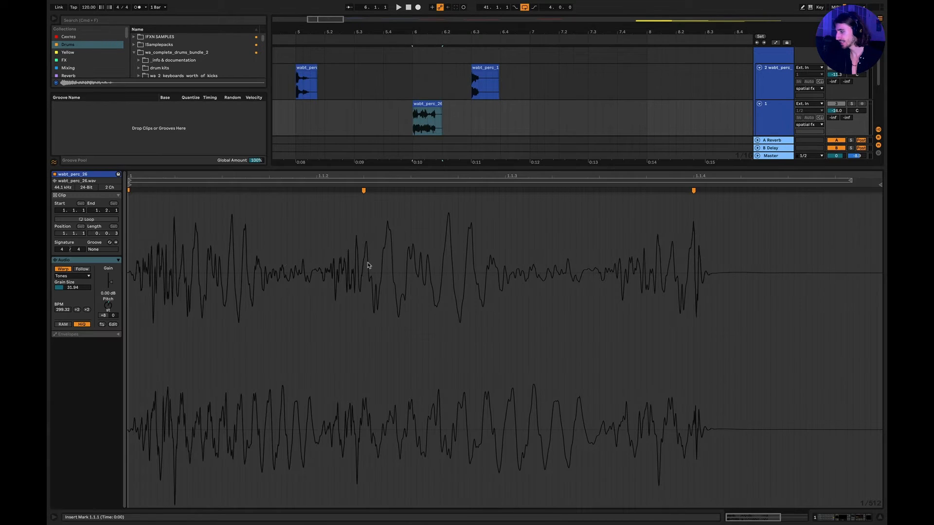
scroll(368, 265, "down", 3)
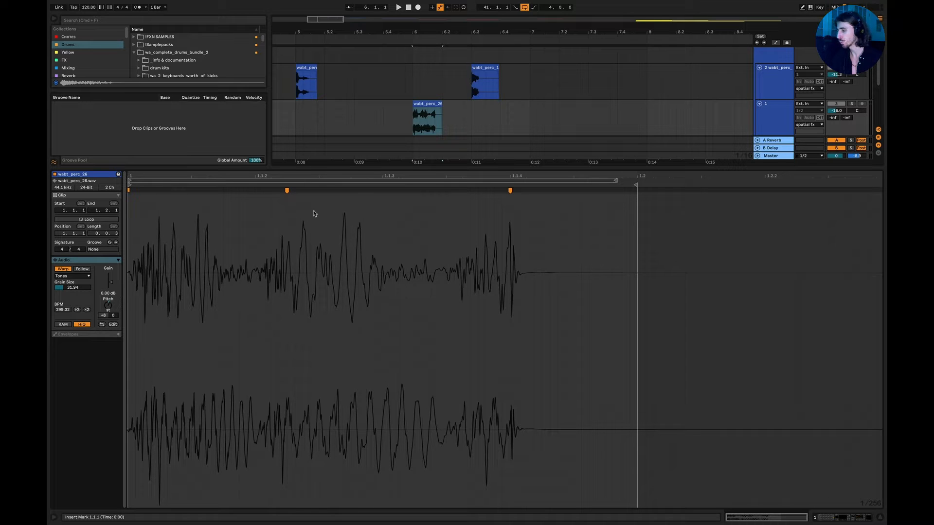
mouse_move(286, 189)
left_mouse_down()
mouse_move(444, 192)
mouse_move(404, 217)
mouse_move(313, 229)
mouse_move(317, 241)
left_mouse_up()
left_click(410, 118)
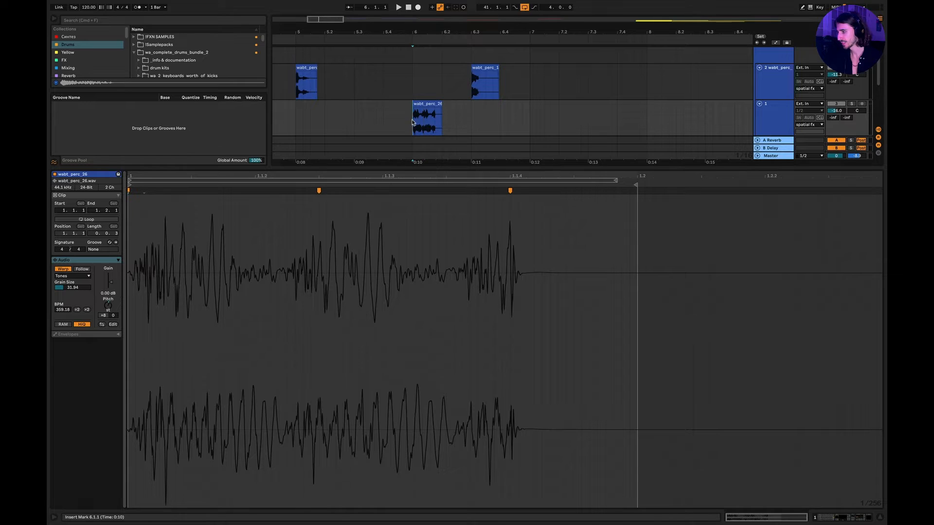
left_click(851, 104)
key("space")
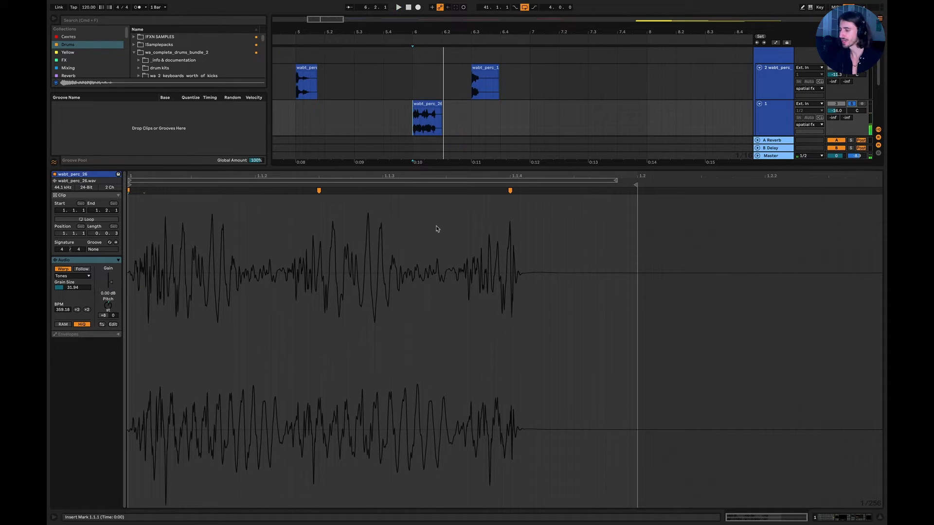
Try removing the middle and end warp markers from the wabt_perc_26 clip and audition the result.
double_click(319, 190)
double_click(510, 190)
key("space")
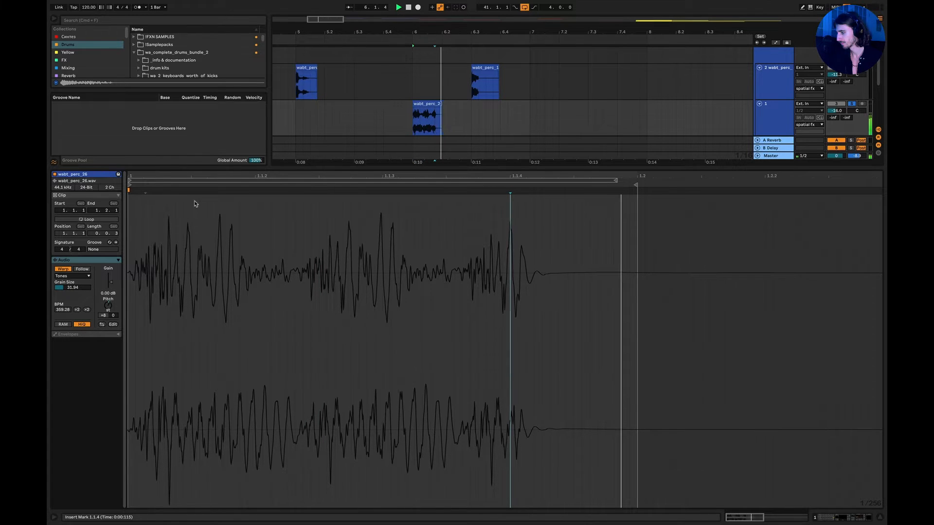
key("super+z")
Bring back the wabt_perc_26 track's effects, activate only the Vocoder among the deactivated ones, and audition the clip.
left_click(878, 517)
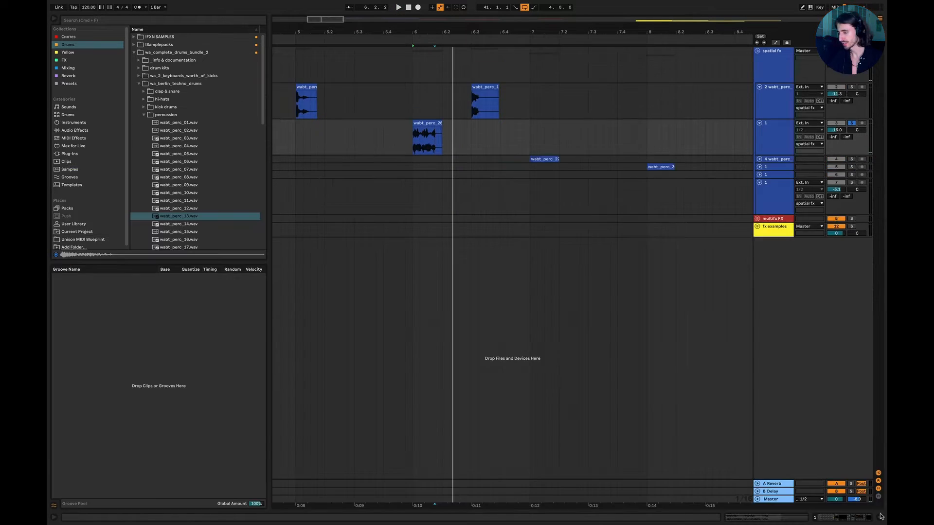
double_click(788, 138)
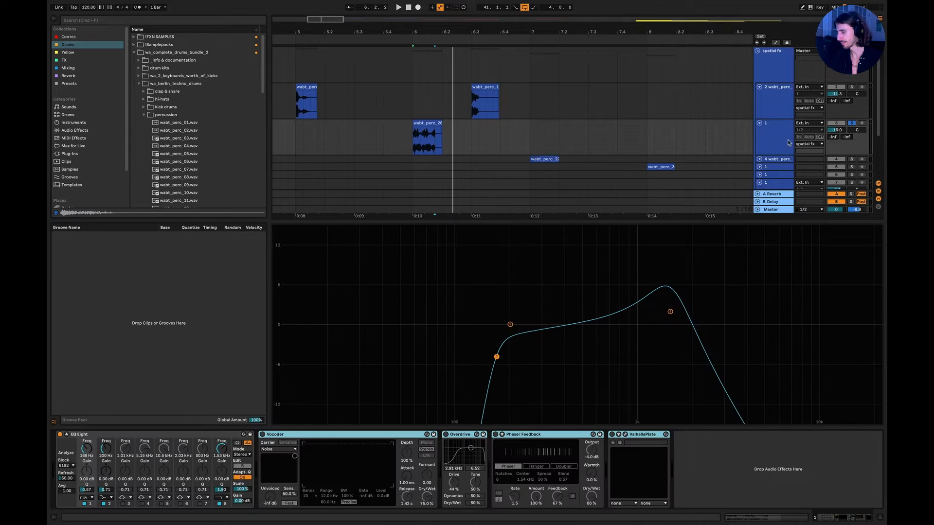
left_click(323, 435)
left_click(263, 434)
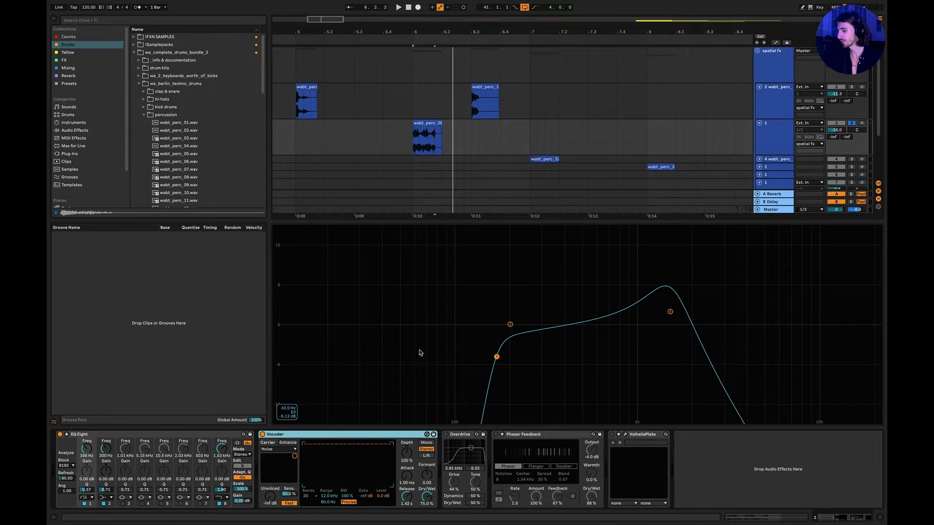
key("space")
key("space")
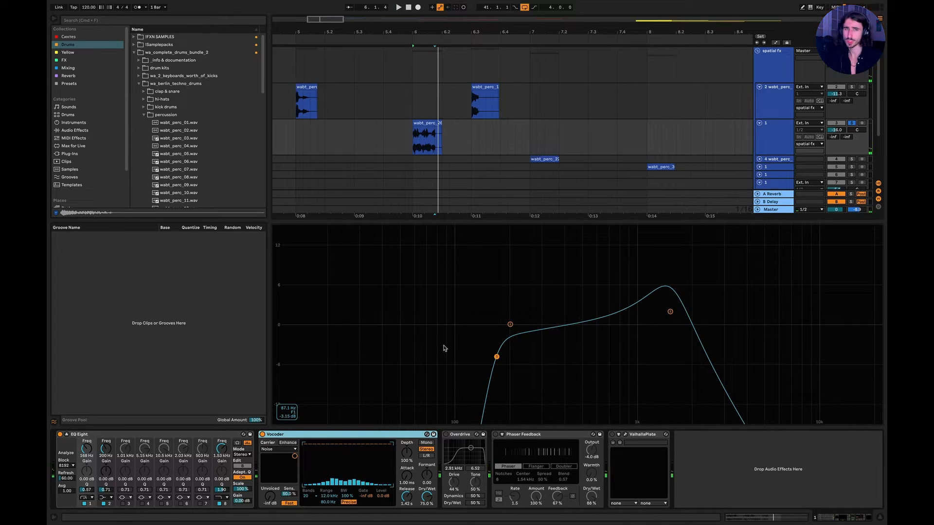
Activate the Overdrive after the Vocoder and audition the clip.
left_click(446, 435)
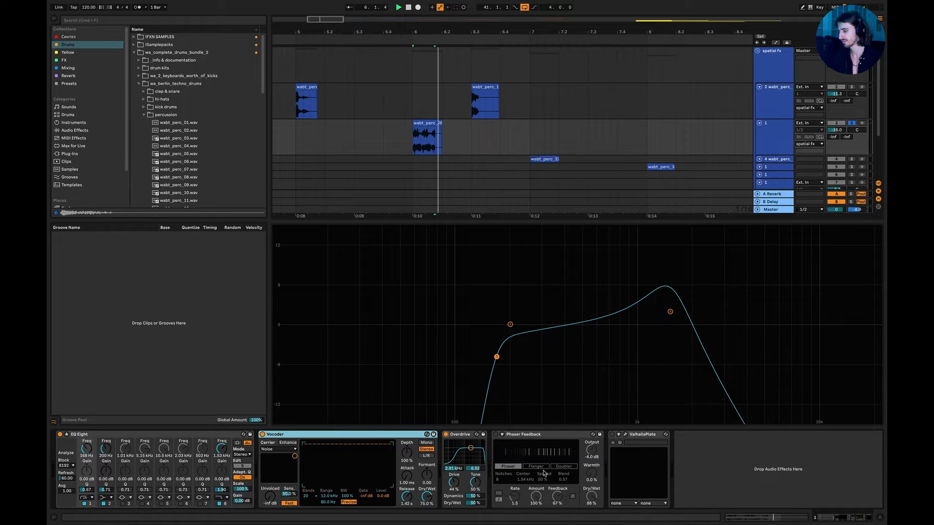
key("space")
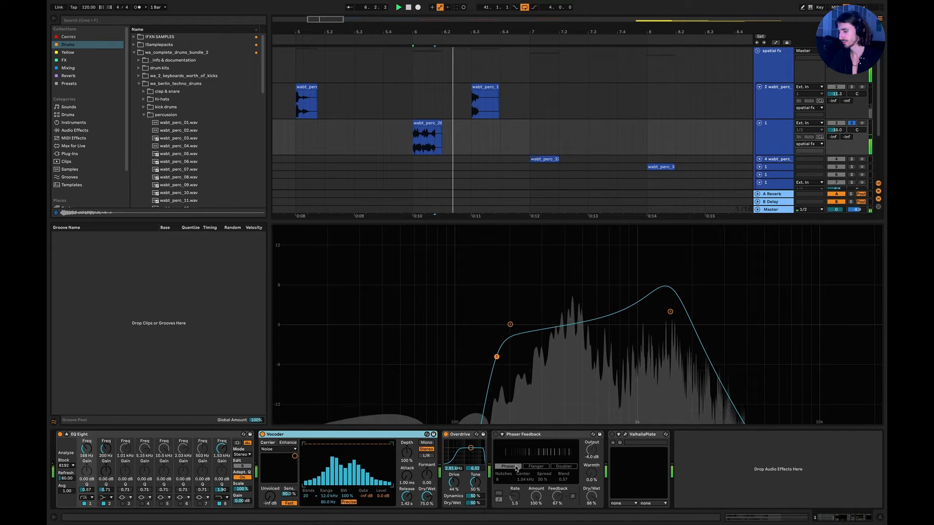
key("space")
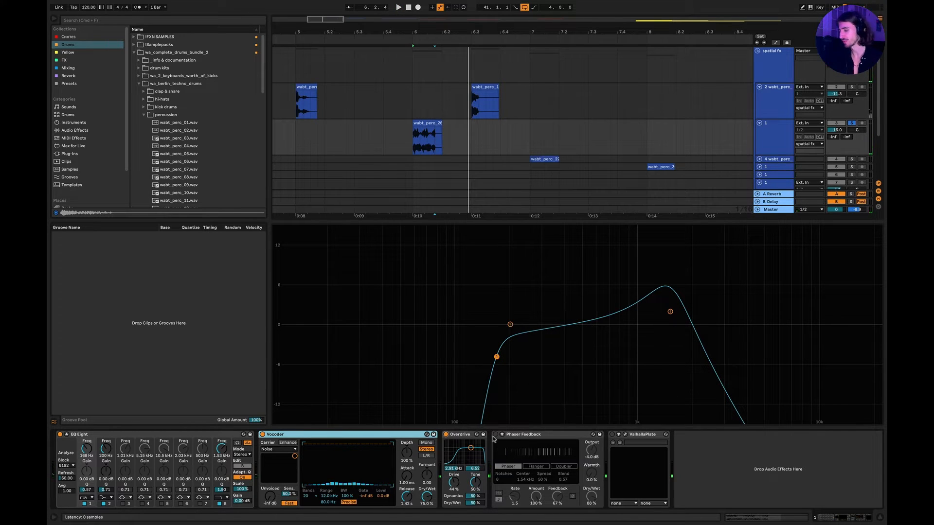
Activate Phaser Feedback and set its Dry/Wet to 58% while auditioning the wabt_perc_26 clip from just before bar 6.
left_click(496, 448)
left_click(496, 434)
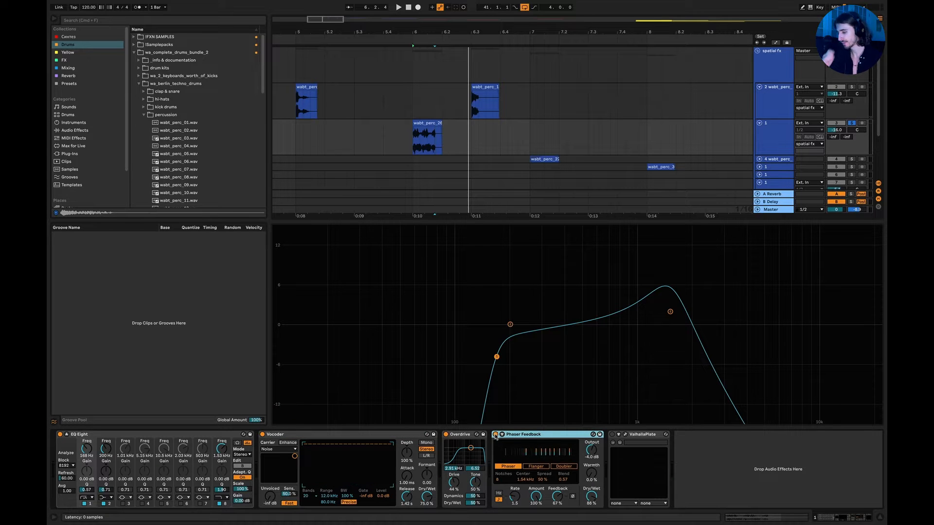
left_click(405, 149)
key("space")
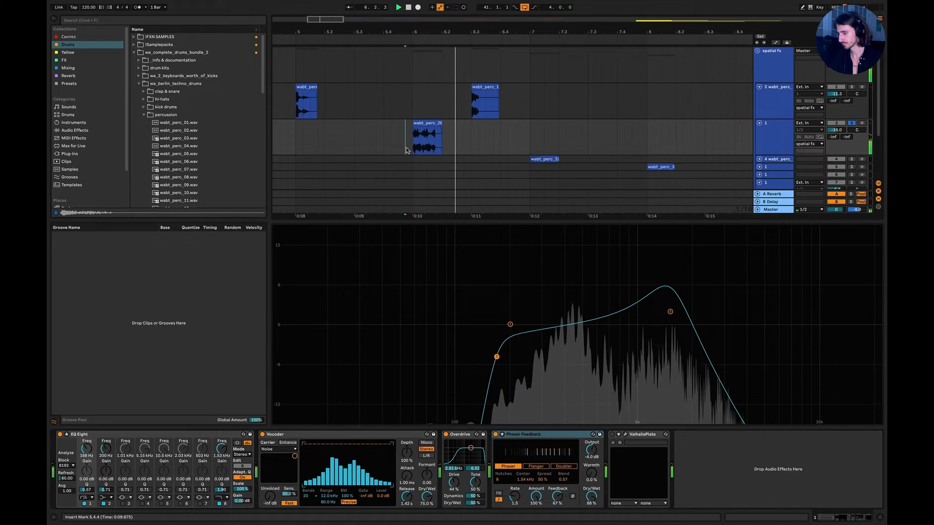
key("space")
key("space")
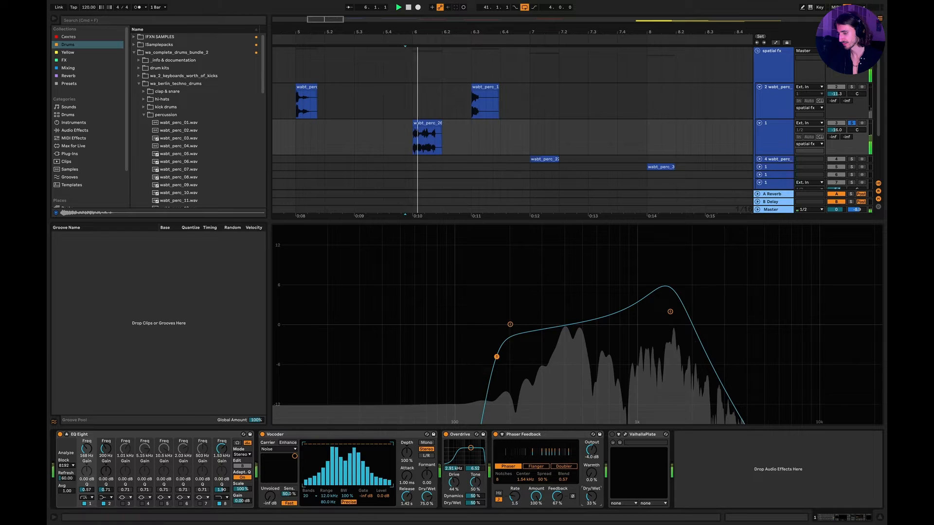
key("space")
key("space")
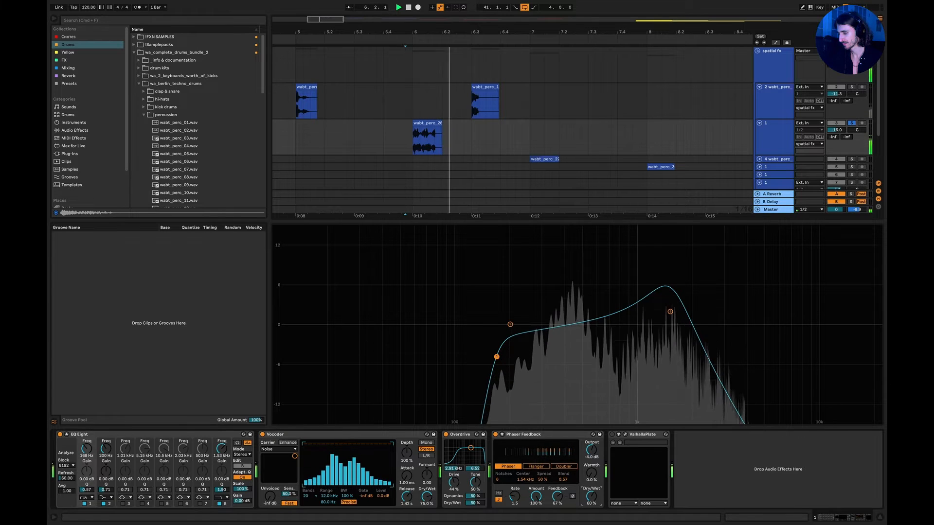
key("space")
Activate ValhallaPlate, open its plugin window, and audition the full effects chain from just before the clip.
left_click(612, 434)
left_click(626, 434)
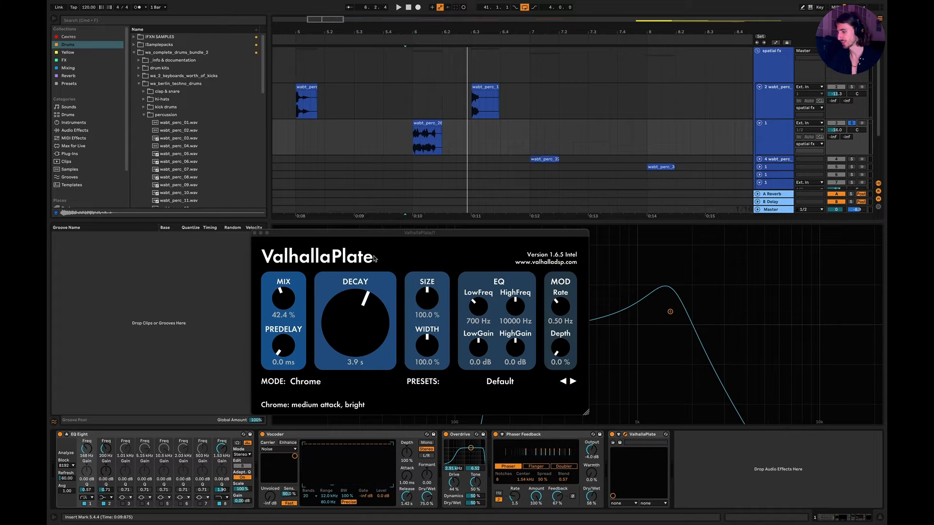
left_click(399, 134)
key("space")
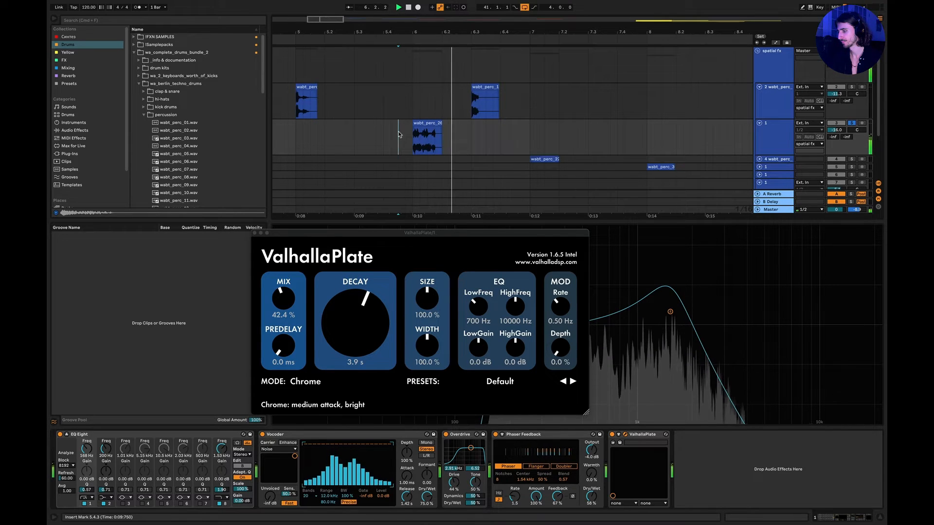
key("space")
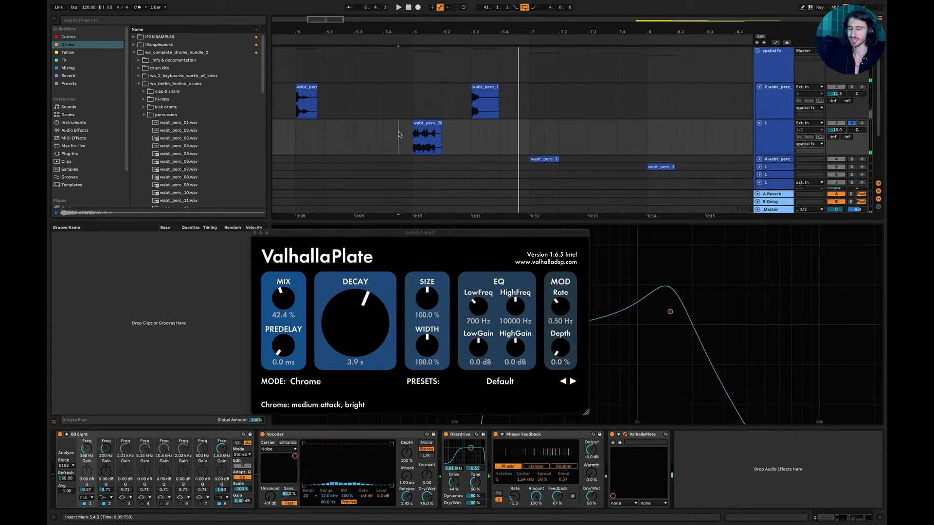
Unfold the tracks holding the bar 7 and bar 8 clips, and show the effects of the bar 8 clip's track.
left_click(760, 160)
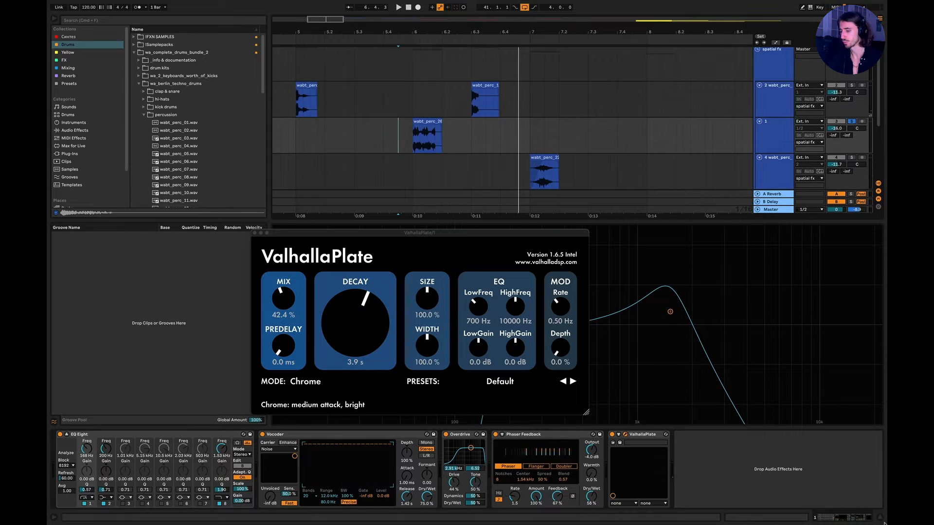
key("super+alt+l")
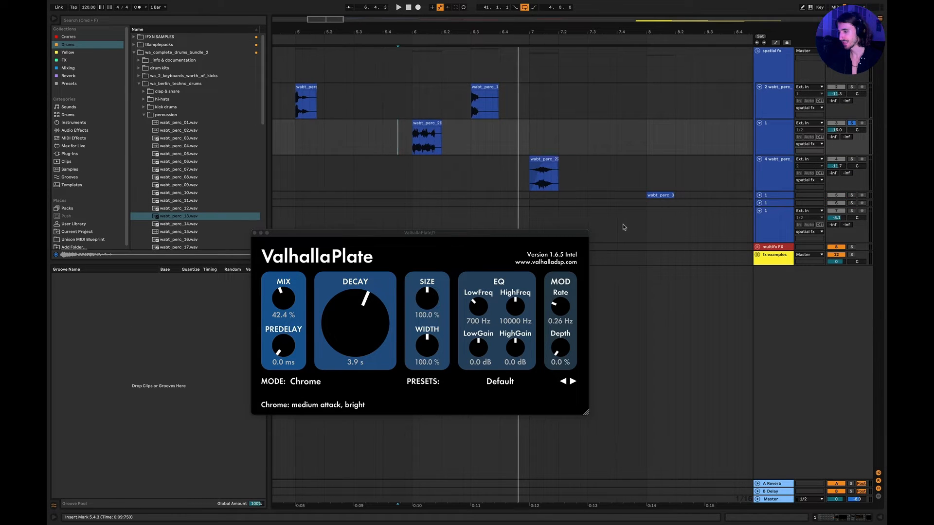
scroll(625, 227, "right", 5)
left_click(759, 195)
left_click(539, 214)
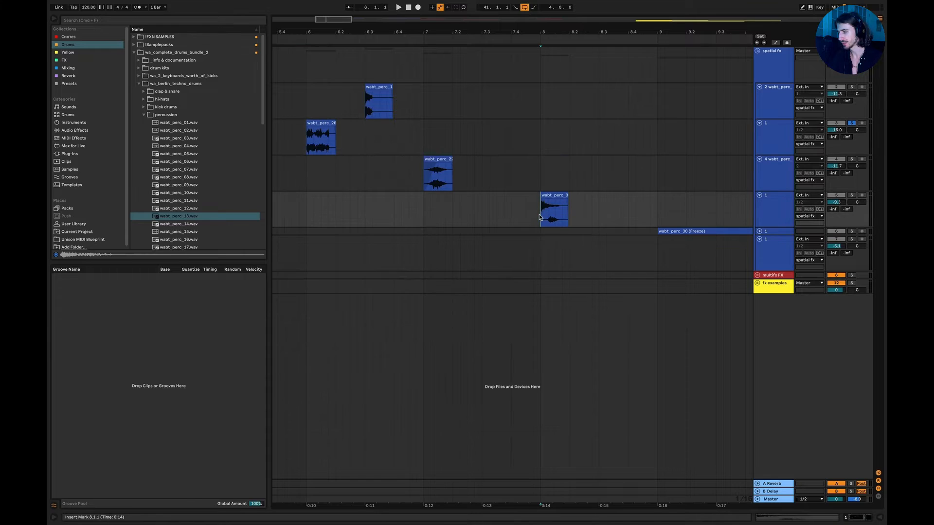
key("super+alt+l")
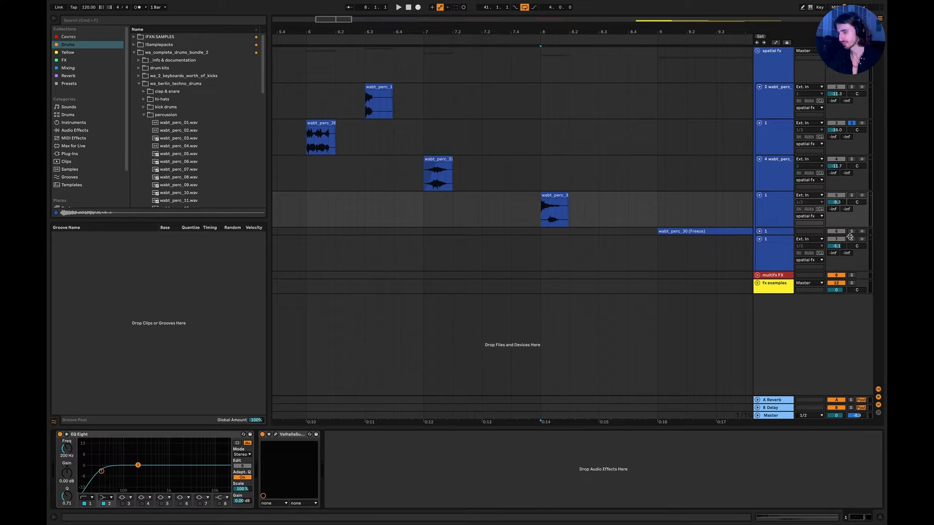
Solo the bar 8 clip's track and open ValhallaSupermassive's plug-in window, placing it below the clip.
left_click(851, 195)
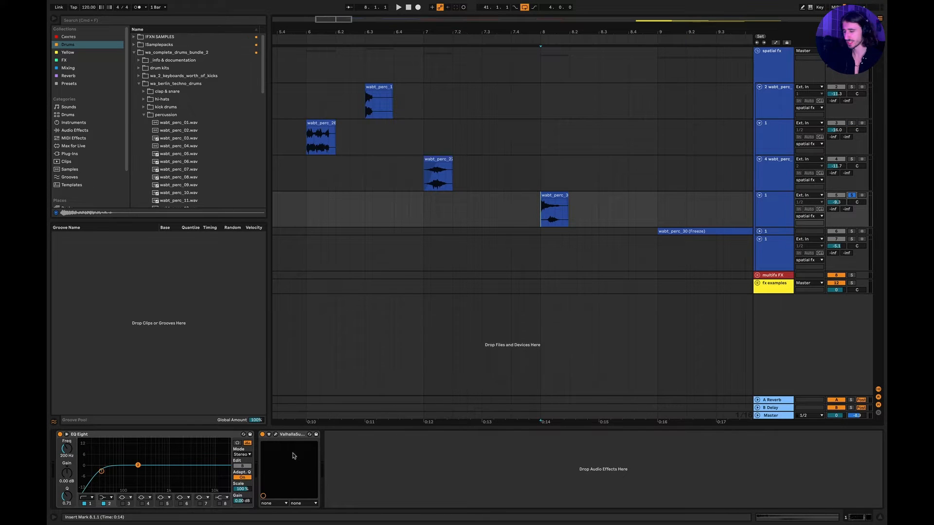
left_click(275, 435)
left_click_drag(394, 239, 456, 205)
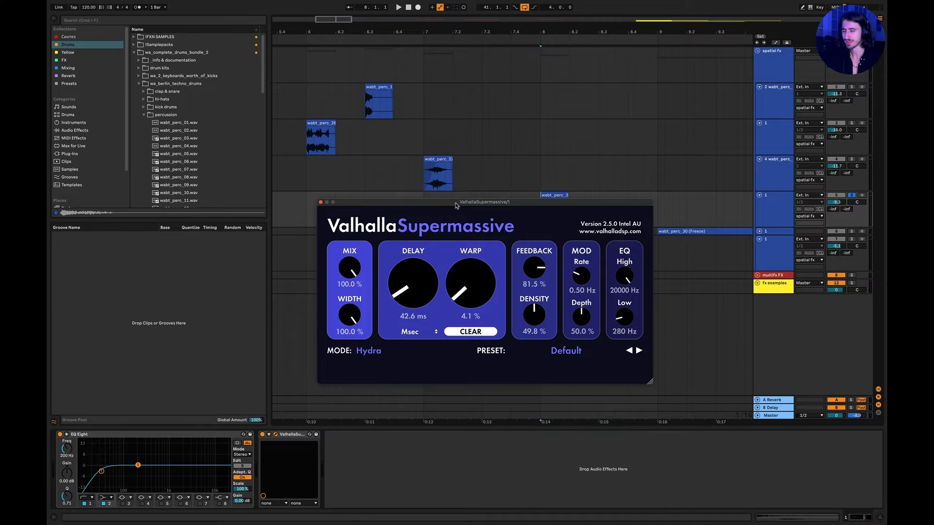
left_click_drag(456, 204, 473, 269)
Audition the wabt_perc_30 clip through ValhallaSupermassive from just before bar 8, letting the reverb tail ring out.
left_click(526, 208)
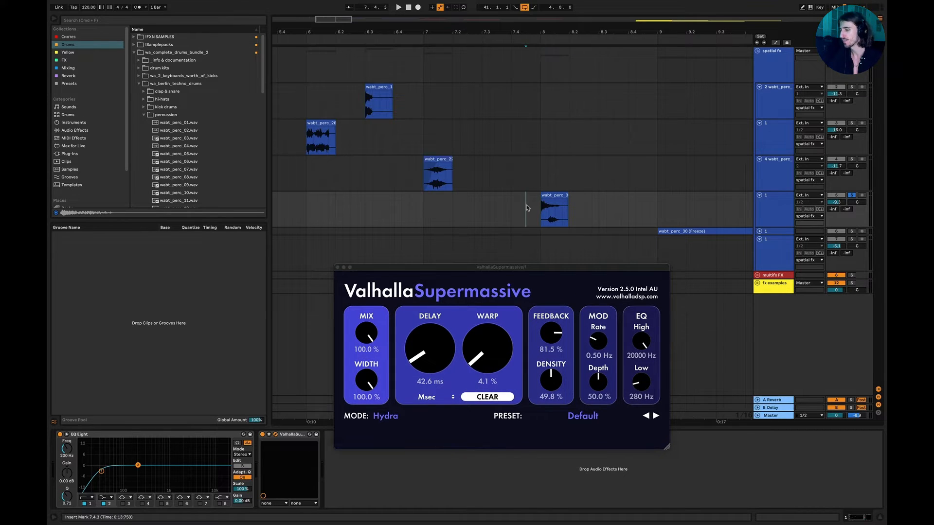
key("space")
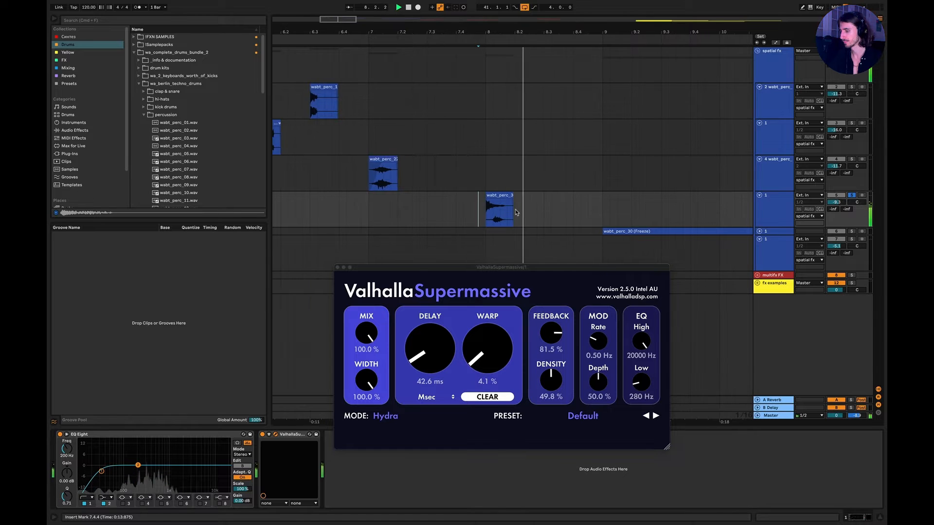
scroll(515, 209, "right", 4)
scroll(515, 209, "down", 3)
scroll(515, 209, "left", 1)
key("space")
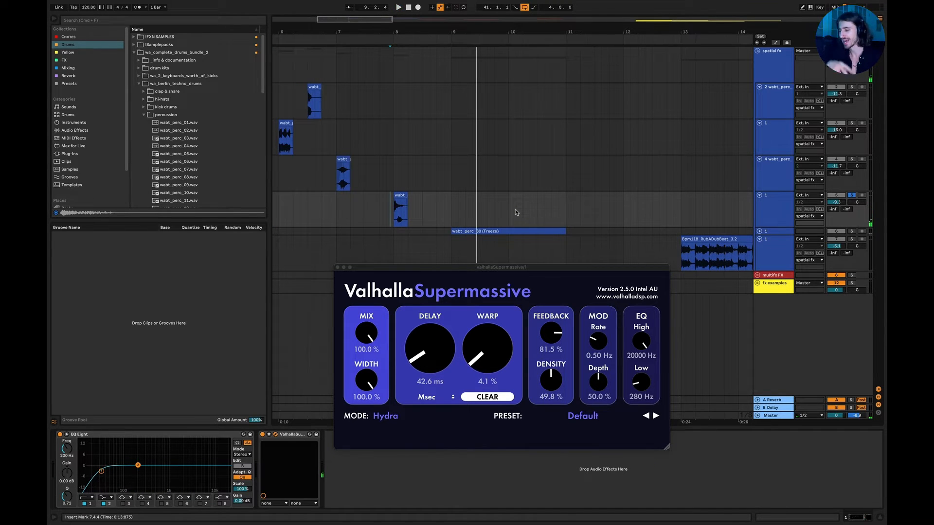
scroll(393, 232, "up", 4)
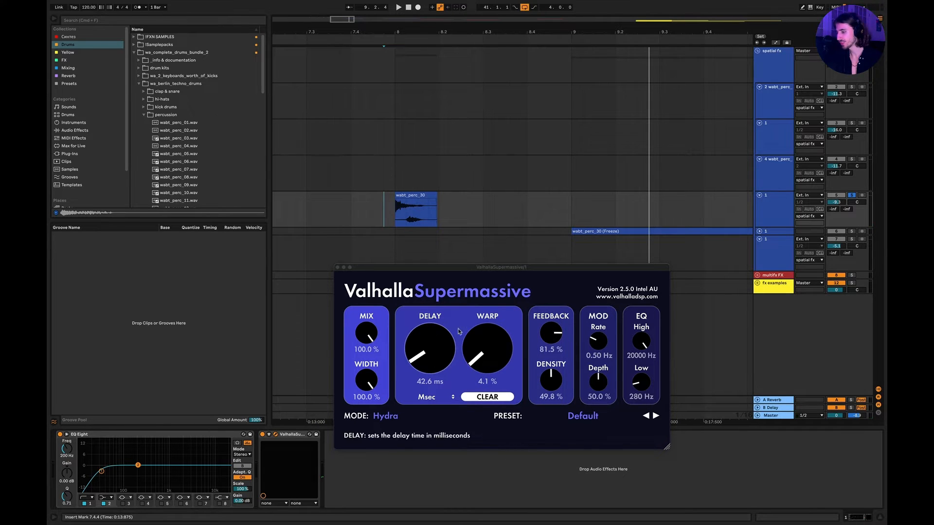
Compare the wabt_perc_30 clip with ValhallaSupermassive bypassed and switched back on during playback.
key("space")
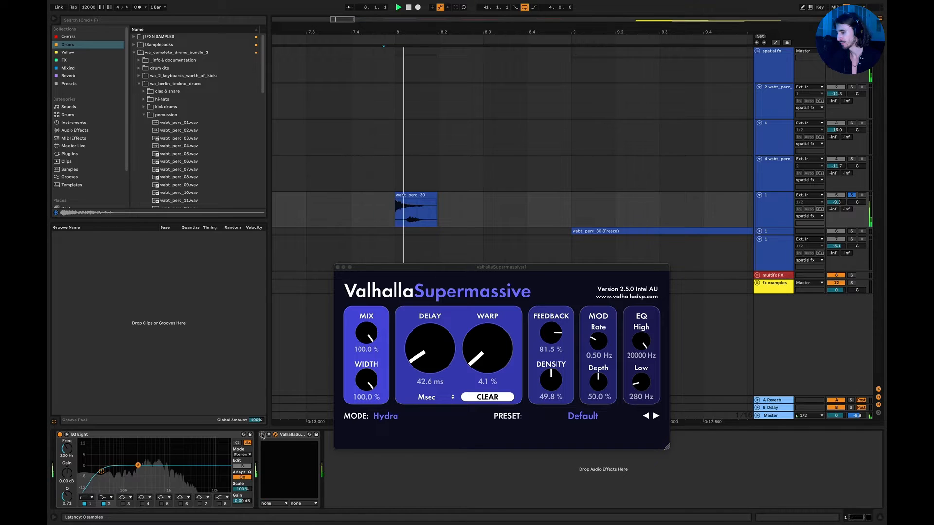
left_click(262, 435)
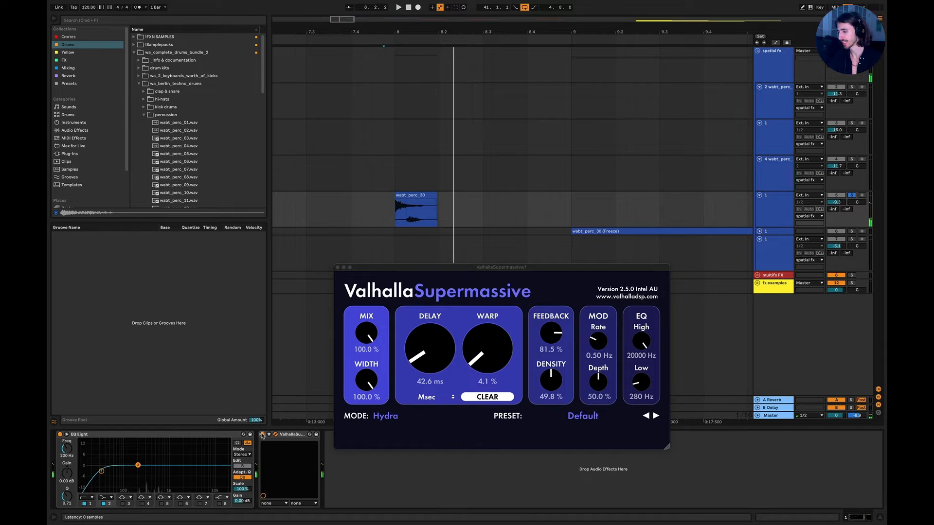
key("space")
Replay the start of the wabt_perc_30 clip several times from just before bar 8 with ValhallaSupermassive active.
scroll(549, 176, "down", 5)
scroll(550, 176, "right", 3)
scroll(550, 176, "left", 2)
scroll(550, 176, "left", 1)
key("space")
key("space")
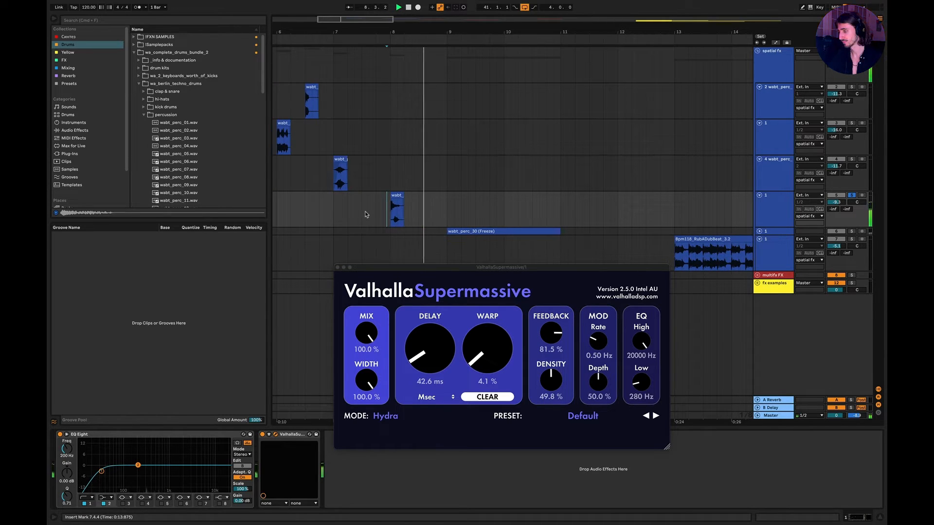
key("space")
key("space")
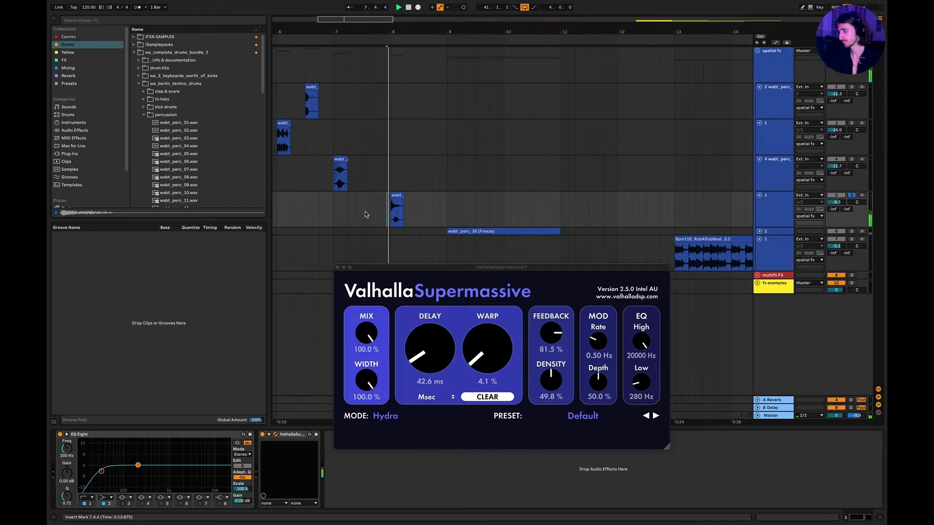
key("space")
Unfold the track holding the wabt_perc_30 (Freeze) clip at bar 9, and close the ValhallaSupermassive window and the device view.
left_click(759, 231)
left_click(337, 267)
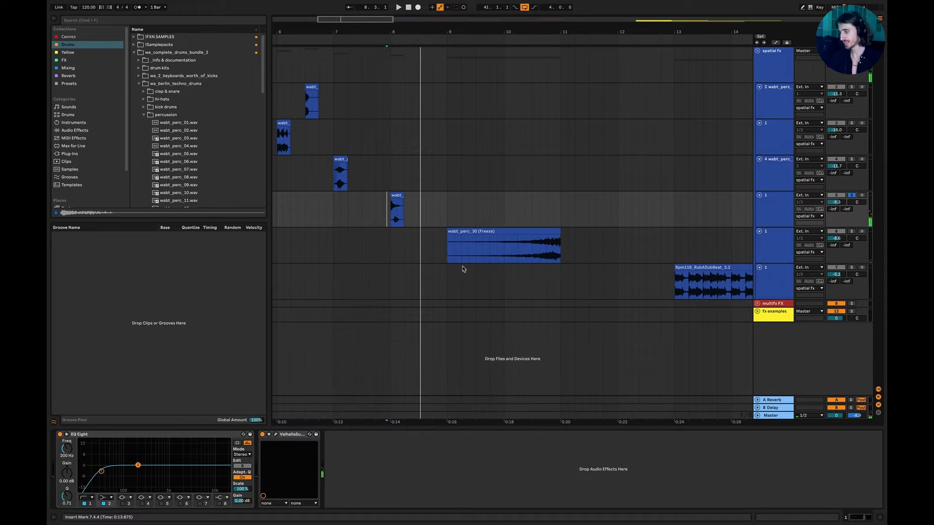
scroll(461, 269, "right", 3)
left_click(385, 251)
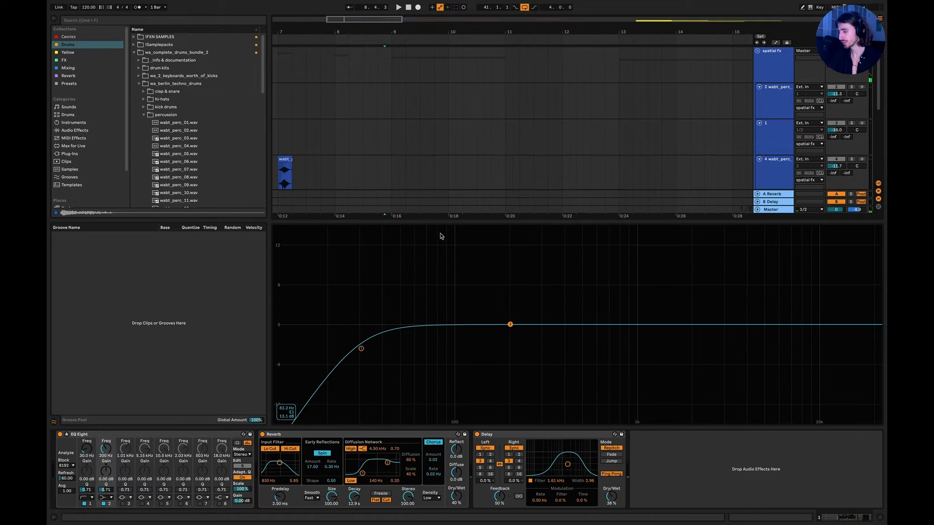
left_click(879, 517)
Freeze the bar 8 clip's track and copy its frozen audio from bar 8 to bar 11 onto a new audio track below.
right_click(778, 209)
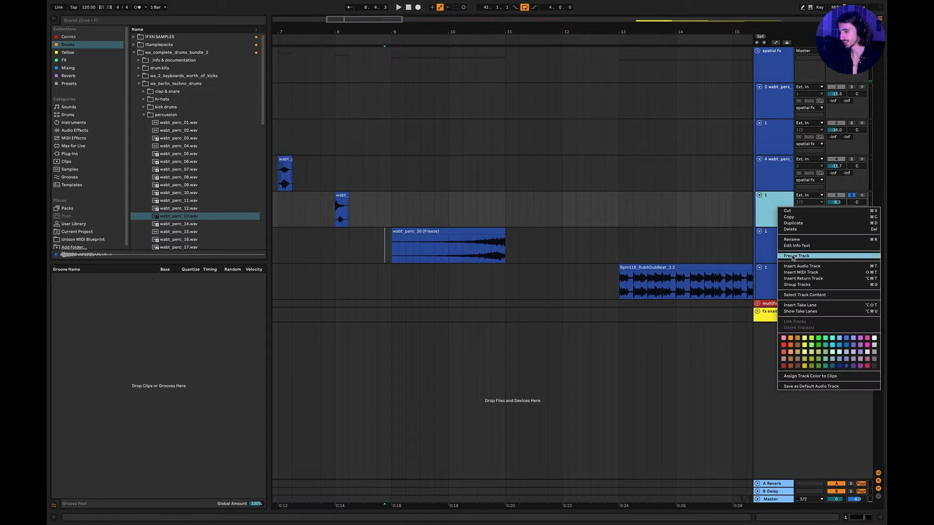
left_click(796, 256)
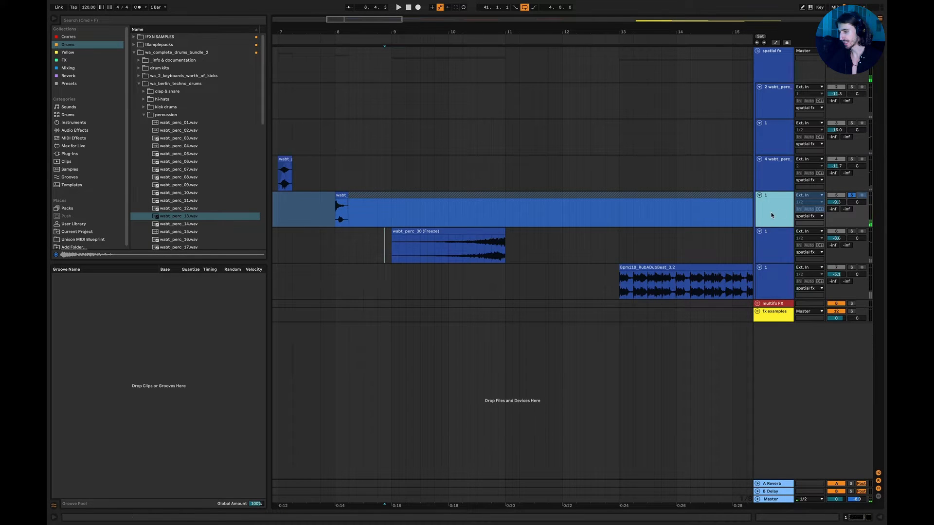
key("super+t")
left_click_drag(342, 208, 504, 236)
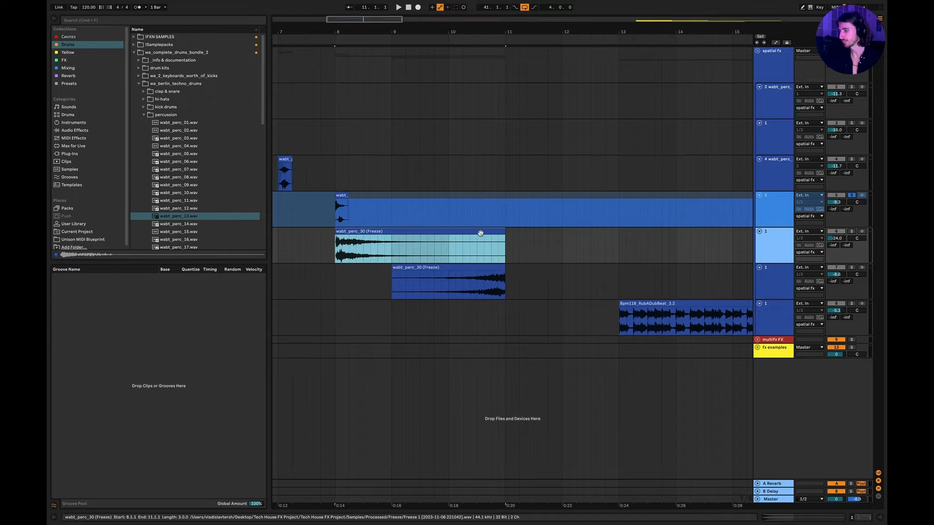
Delete the copied frozen clip, then solo the track of the bar 9 wabt_perc_30 (Freeze) clip and audition it from bar 9.
key("Delete")
left_click(395, 289)
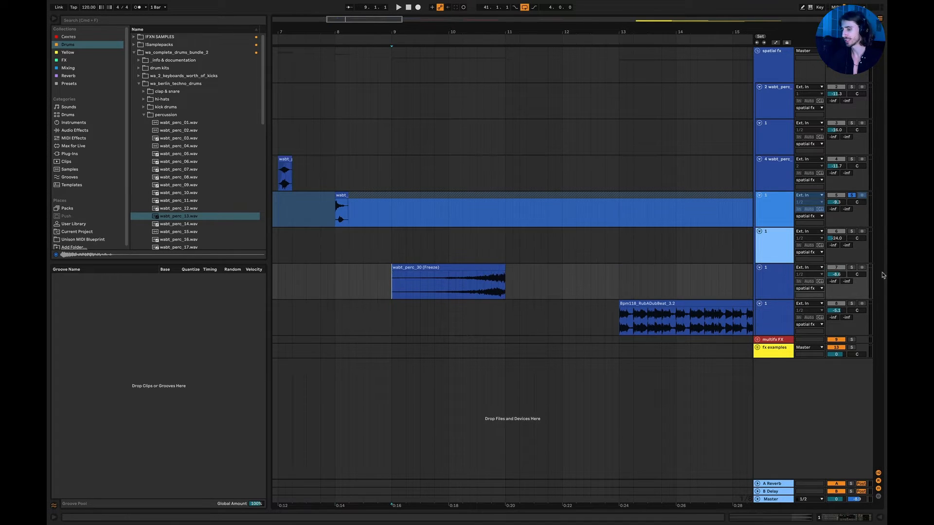
left_click(852, 268)
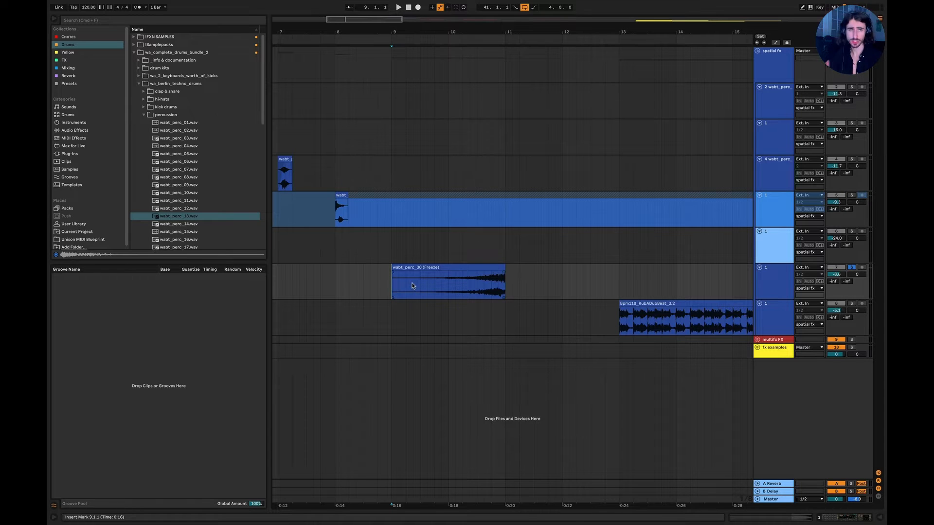
key("space")
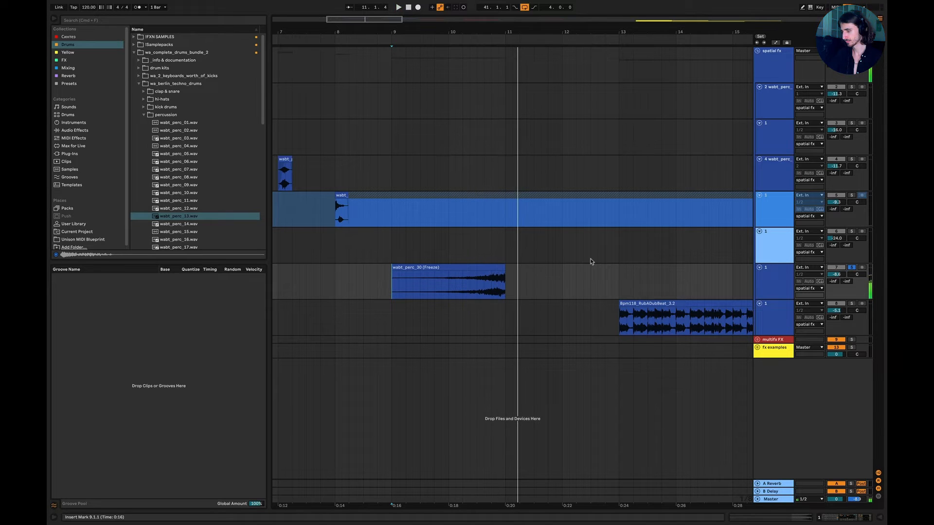
Show the bar 9 clip's track effects, select its Reverb, and close the device view.
double_click(761, 291)
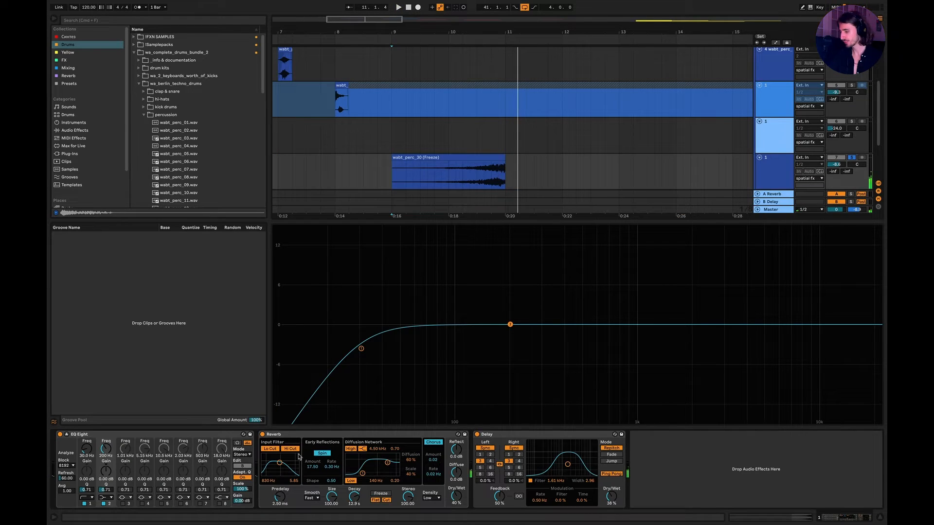
left_click(292, 436)
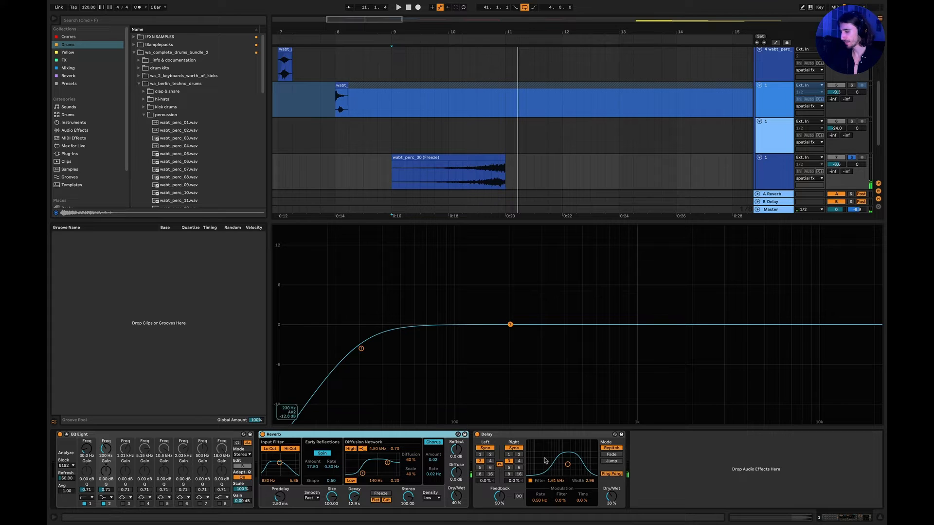
left_click(880, 518)
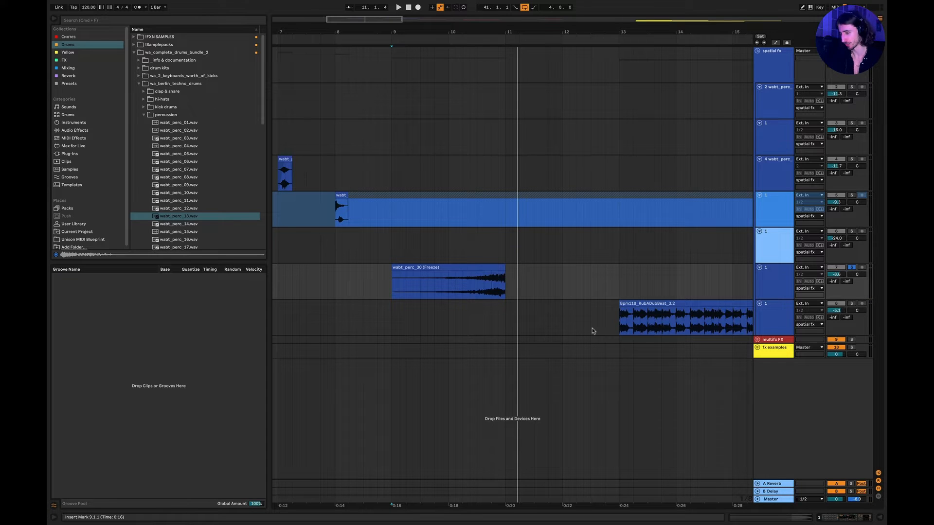
Select the Bpm118_RubADubBeat_3.2 clip from bar 13 to bar 17 and loop that range.
scroll(591, 331, "right", 5)
left_click(600, 331)
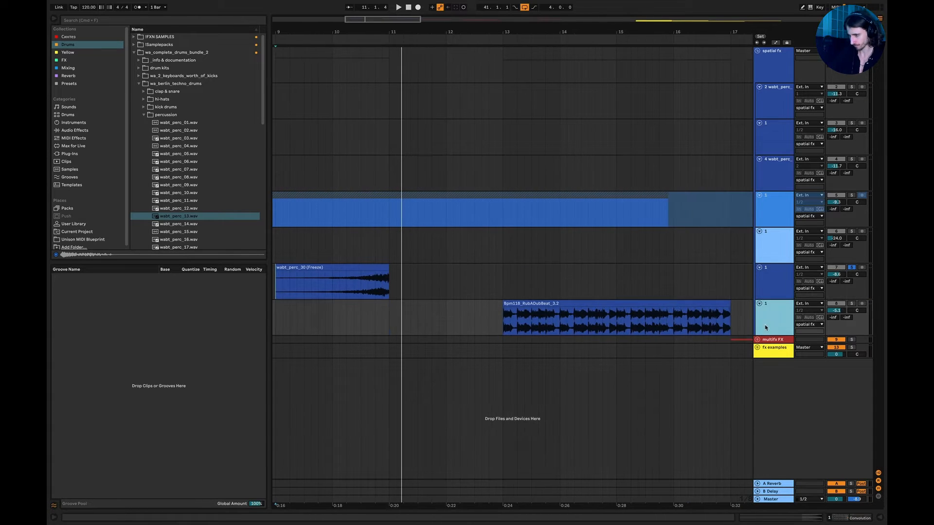
scroll(600, 331, "right", 5)
left_click_drag(388, 327, 615, 327)
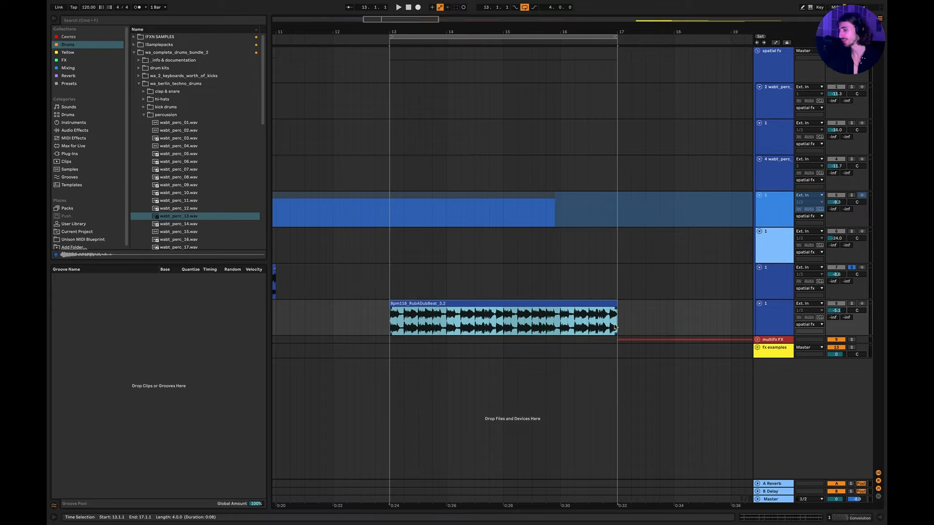
Solo the RubADubBeat clip's track, show its effects, and select Convolution Reverb Pro.
left_click(767, 325)
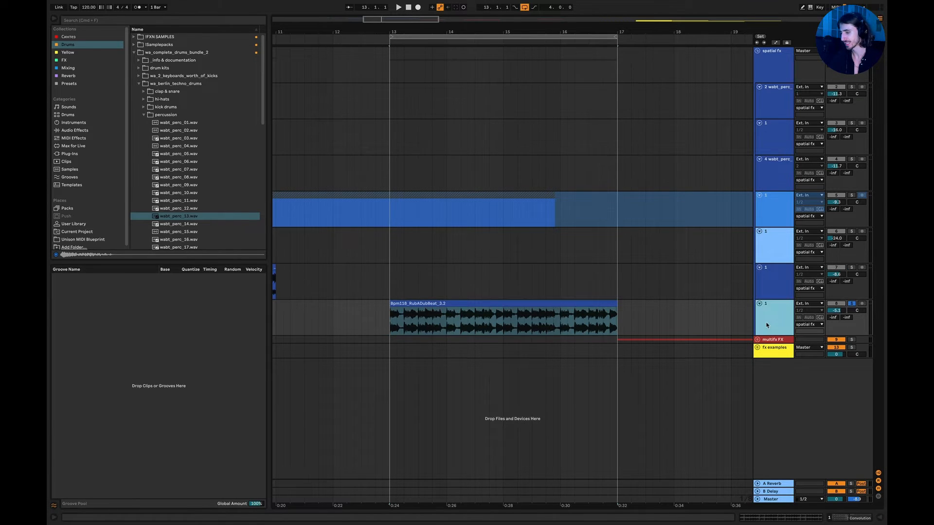
double_click(767, 325)
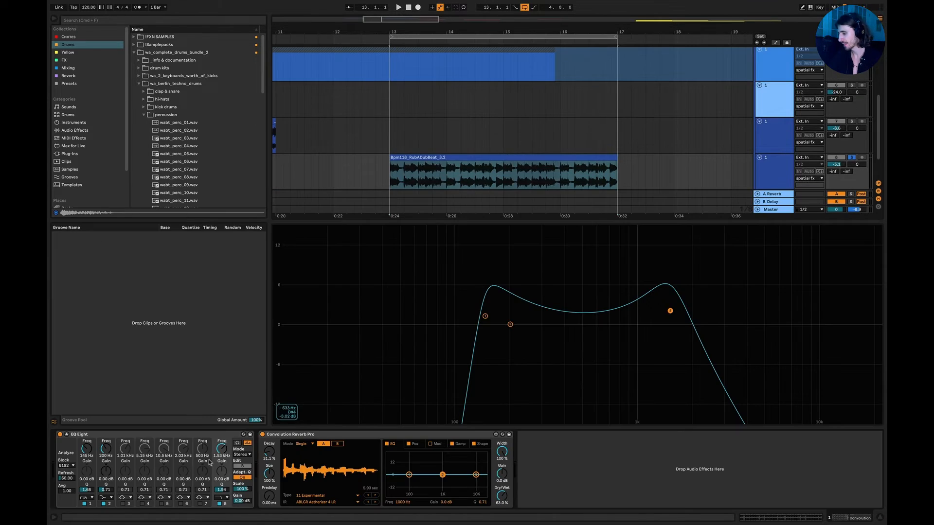
left_click(301, 435)
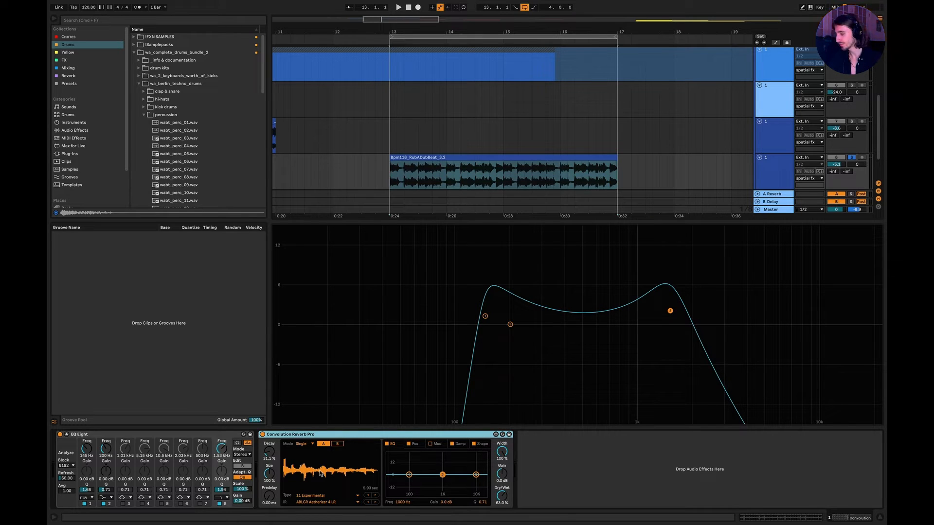
Play the loop from bar 13 and set Convolution Reverb Pro's Size to 114% and Decay to 17.0%.
left_click(396, 181)
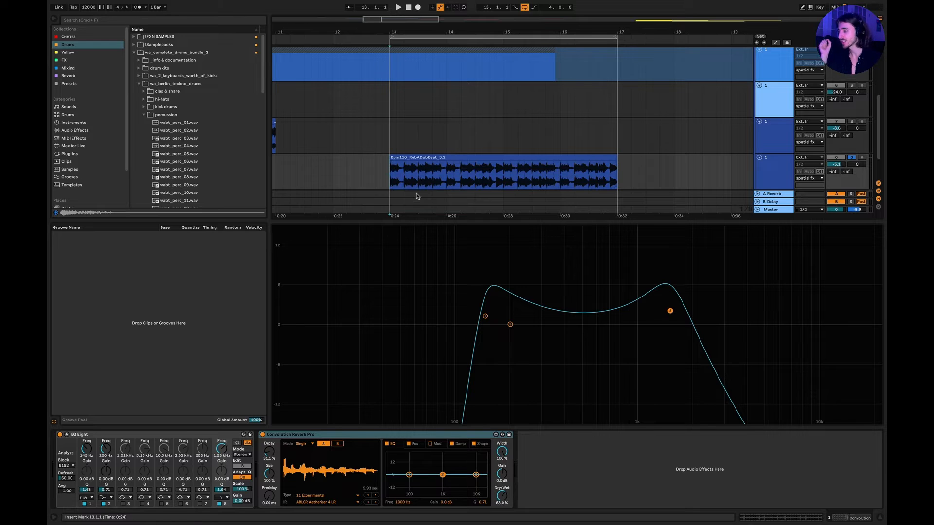
key("space")
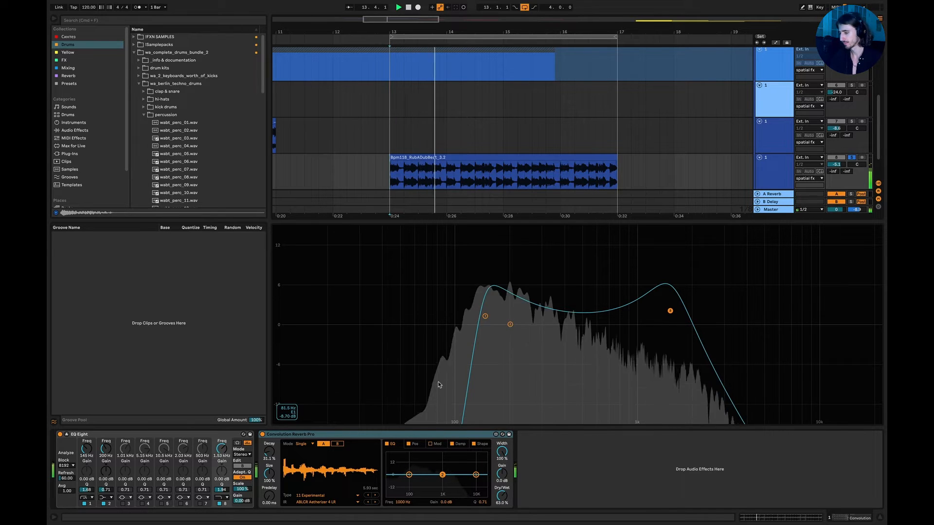
left_click_drag(270, 473, 269, 455)
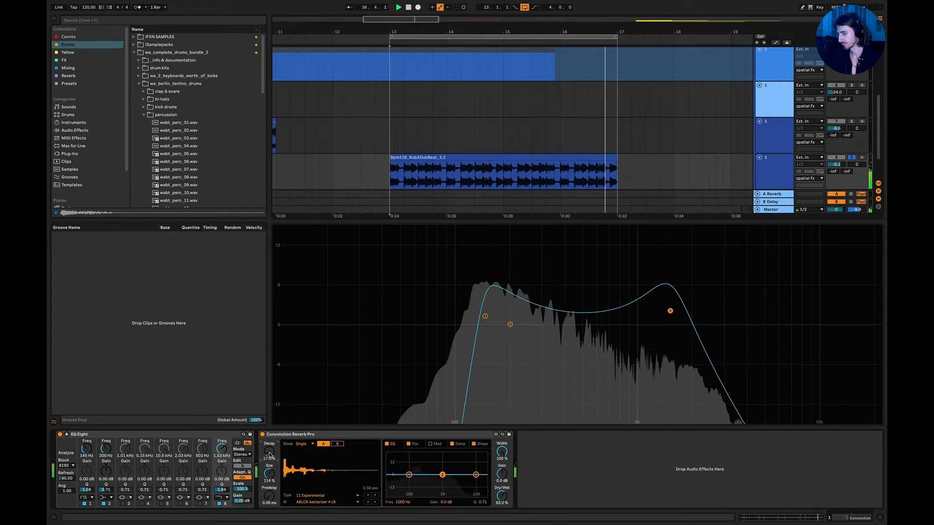
Compare the playing loop with Convolution Reverb Pro switched off and on again, then stop playback.
left_click(263, 435)
left_click(262, 434)
key("space")
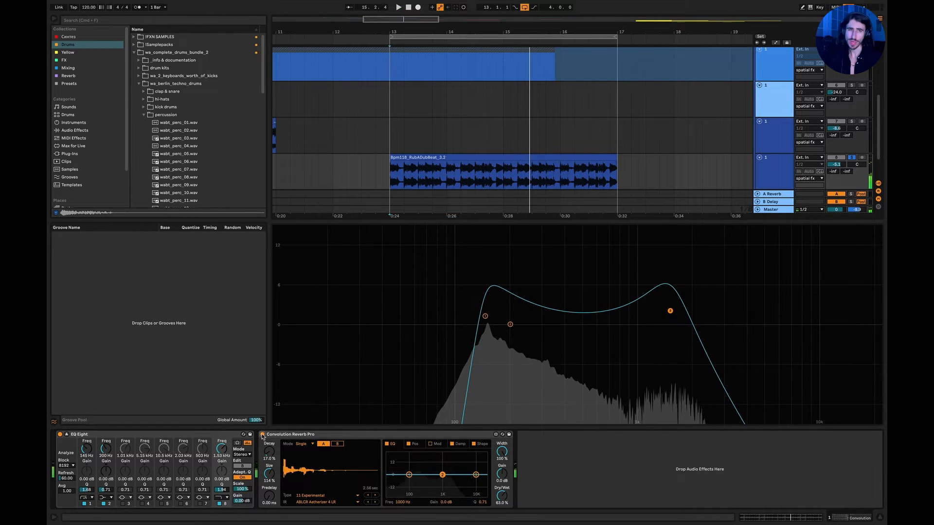
Close the device view, fold the spatial fx group, and unfold the multifx FX group.
left_click(880, 519)
scroll(643, 289, "right", 2)
scroll(643, 289, "down", 5)
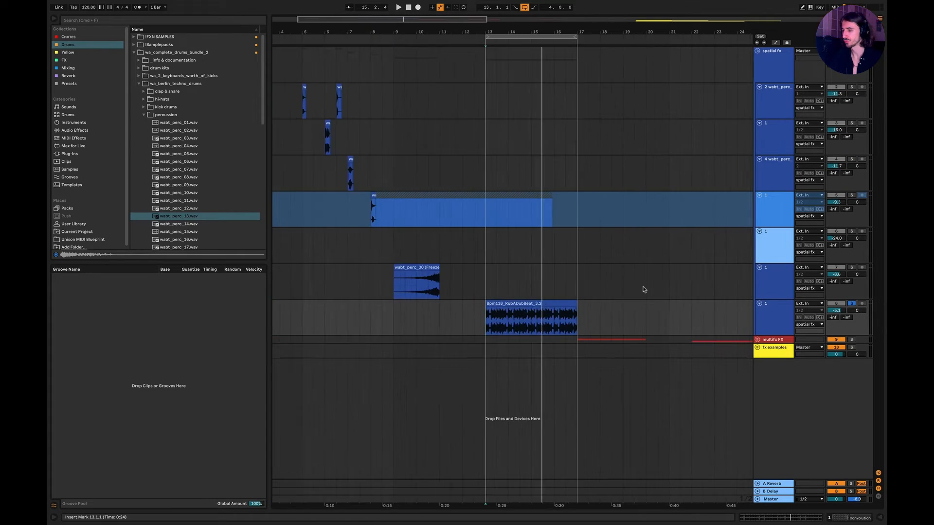
left_click(757, 51)
scroll(640, 119, "right", 2)
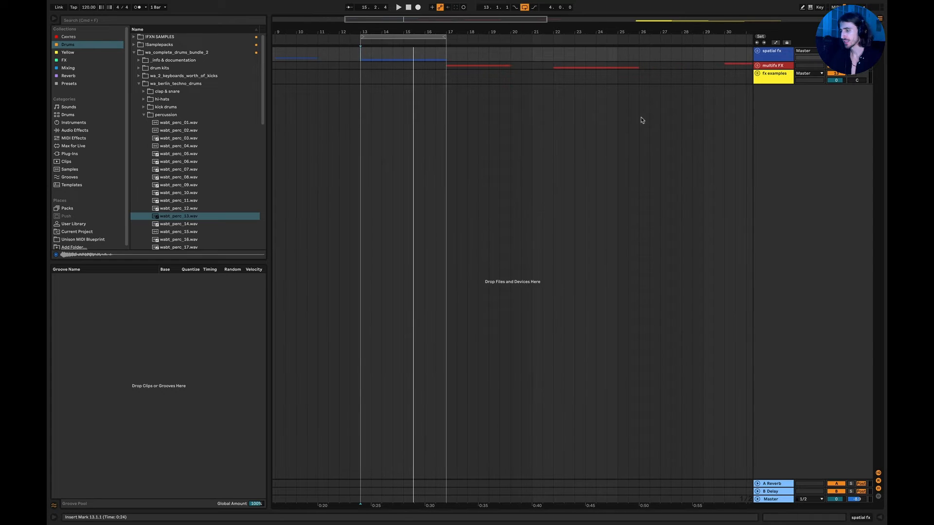
left_click(757, 65)
scroll(499, 157, "right", 3)
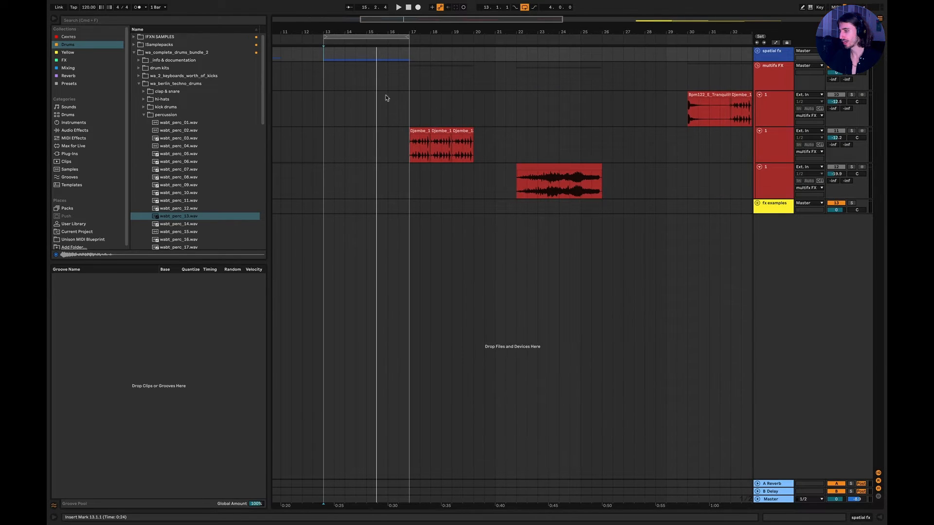
Set the playback start at bar 17 before the Djembe clips and show the effects of their track.
left_click(409, 155)
scroll(542, 134, "right", 1)
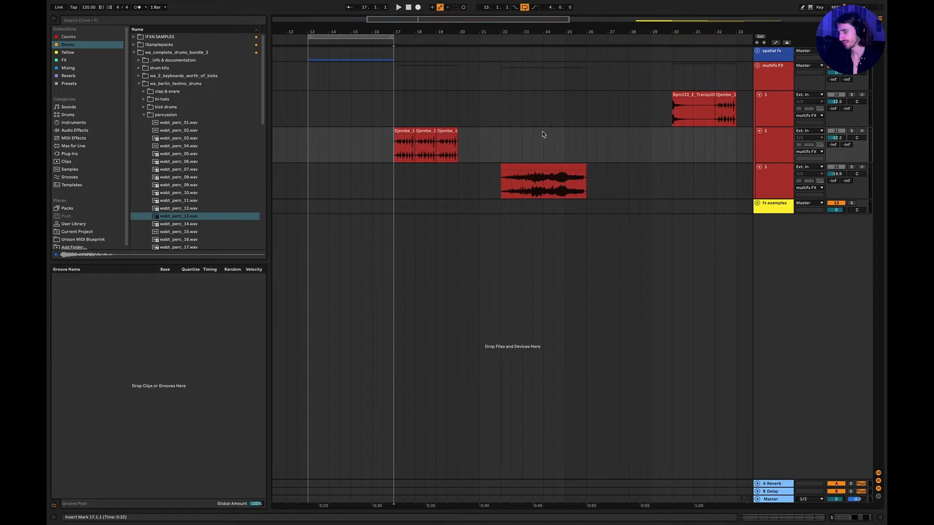
double_click(771, 145)
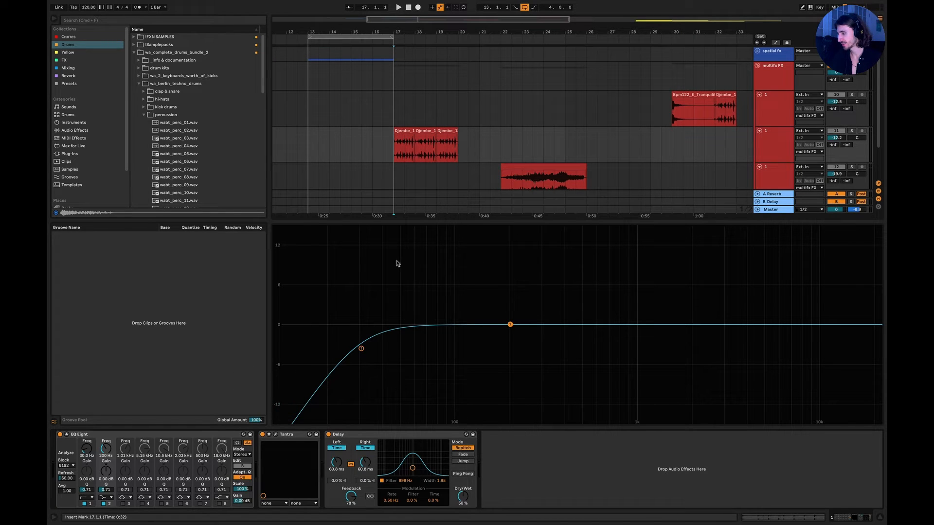
Switch off both Delay and Tantra on the Djembe track, leaving EQ Eight active.
left_click(346, 436)
left_click(299, 436, "shift")
left_click(263, 434)
Check the first Djembe clip's waveform, close the detail view, and play the unprocessed Djembe clips from bar 17.
double_click(411, 143)
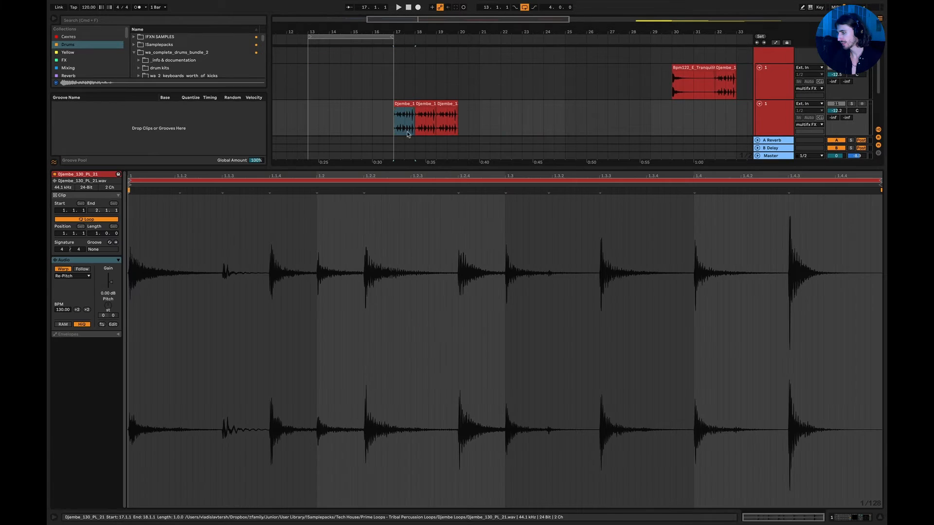
left_click(880, 519)
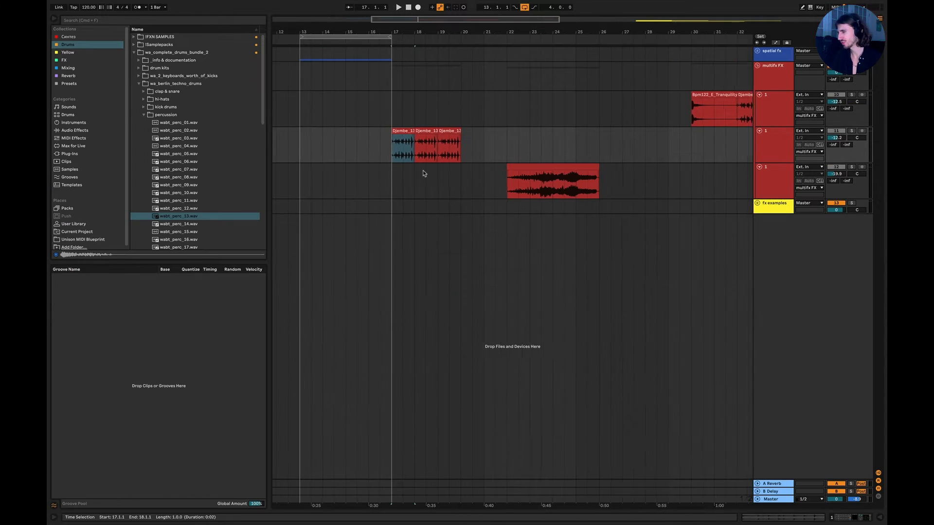
scroll(421, 177, "up", 3)
left_click(362, 156)
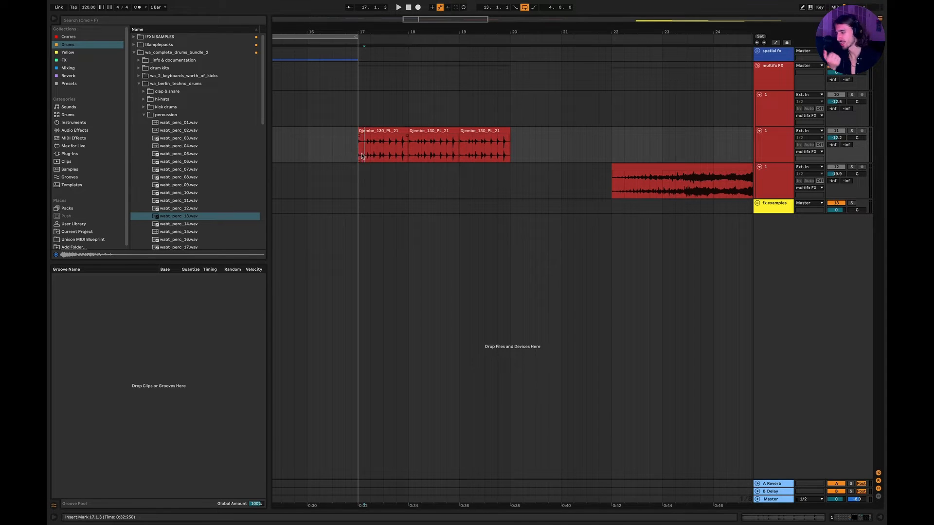
left_click(352, 148)
key("space")
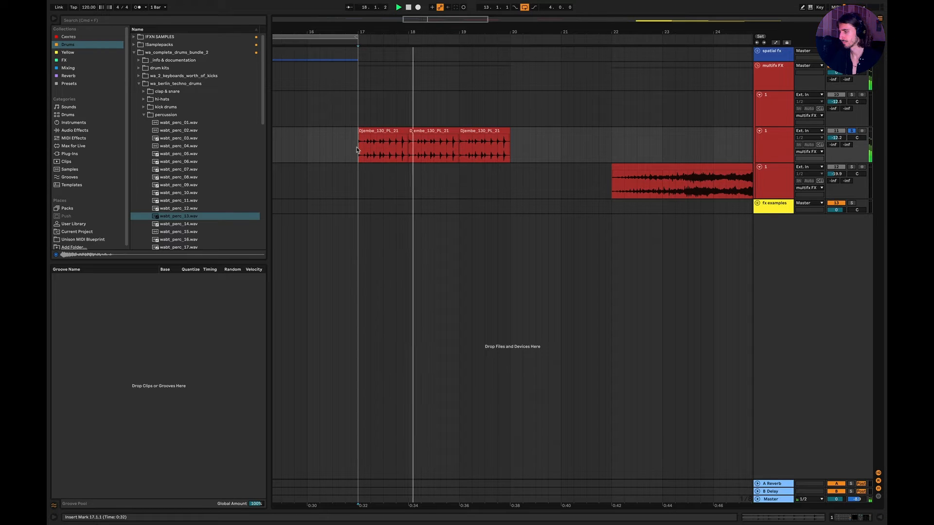
Switch on only Tantra on the Djembe track, play the clips through it, and bring its plug-in window fully into view.
double_click(777, 149)
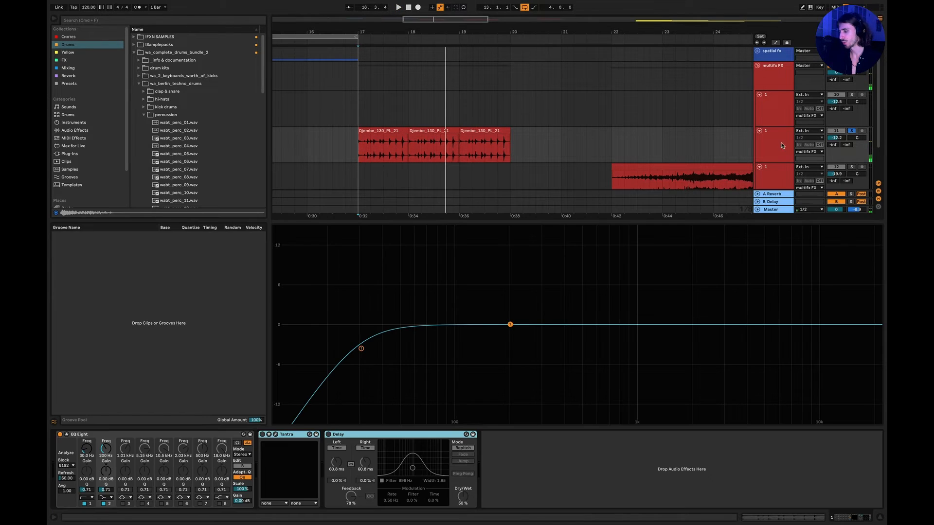
left_click(298, 438)
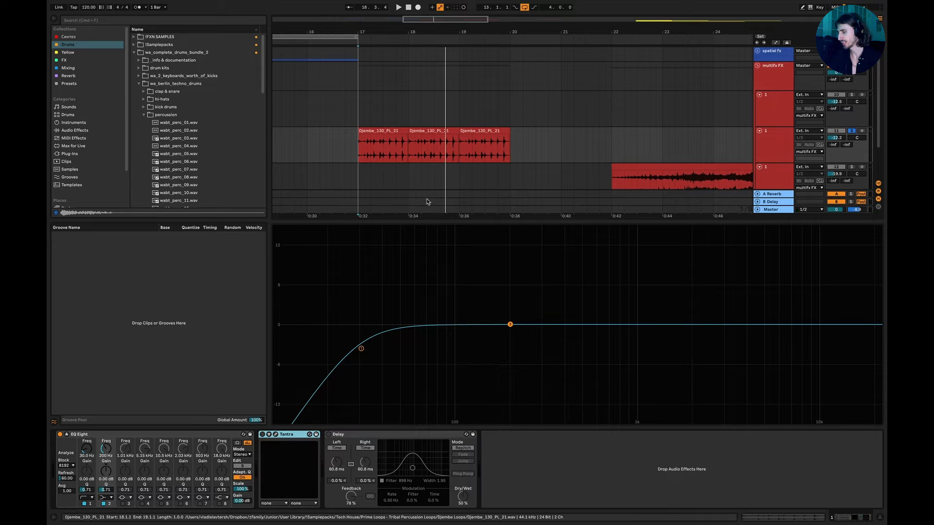
key("space")
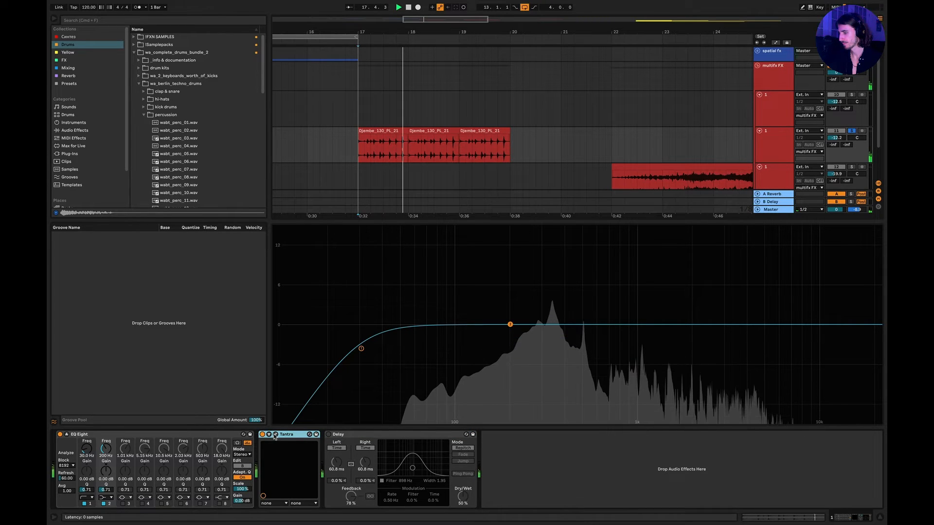
left_click(275, 435)
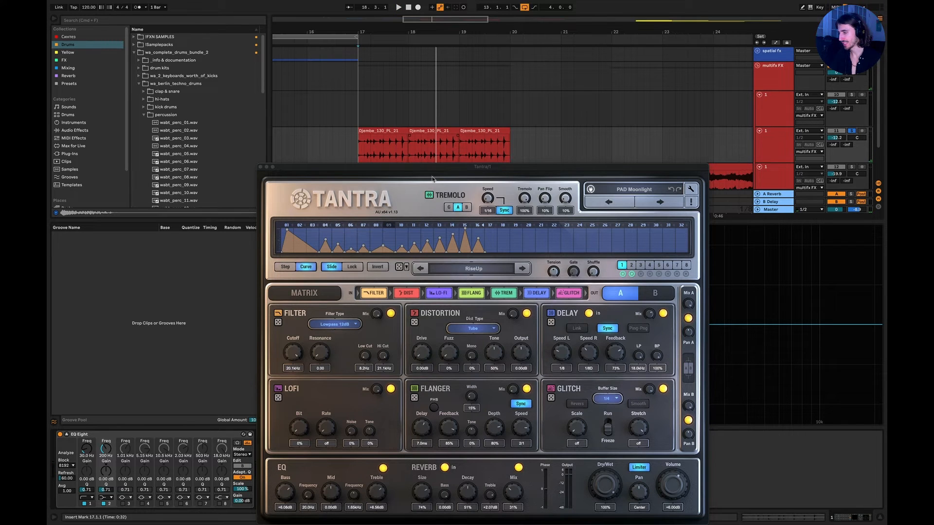
left_click_drag(434, 167, 435, 130)
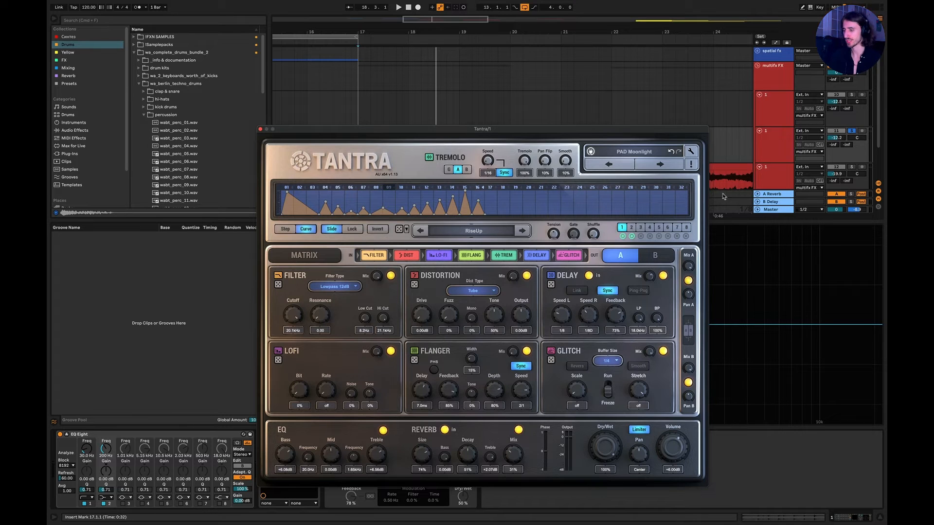
Audition the Tantra presets PAD Fireworks, SEQ Chopper and SEQ Voidwalker on the Djembe clips, keeping SEQ Voidwalker, and stop playback.
left_click(662, 165)
key("space")
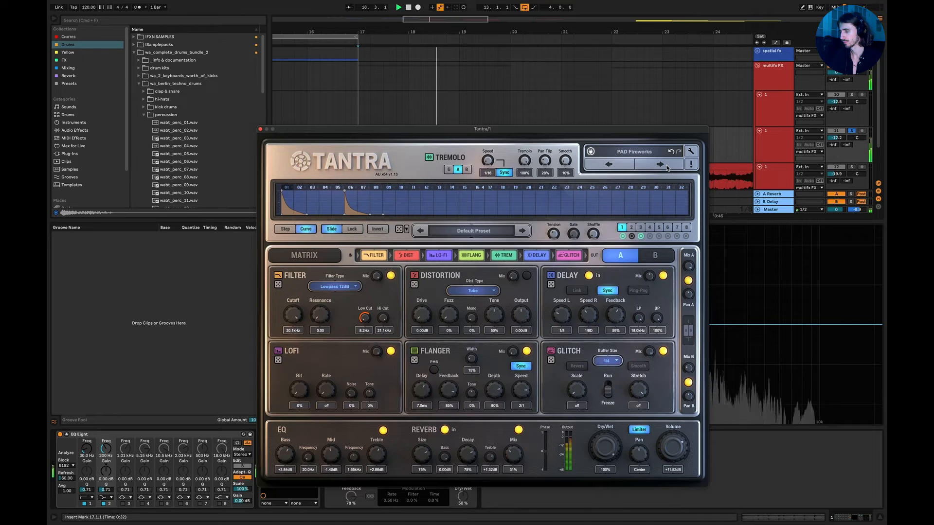
left_click(666, 168)
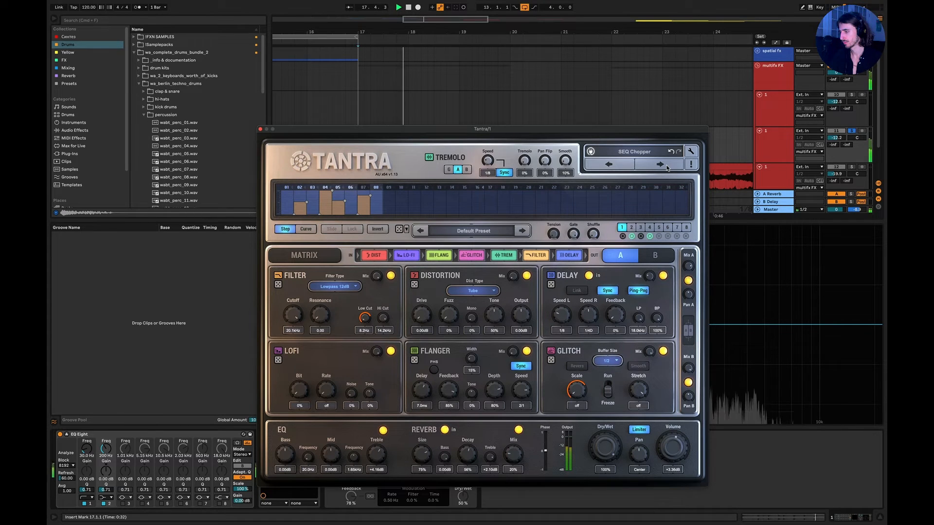
left_click(667, 168)
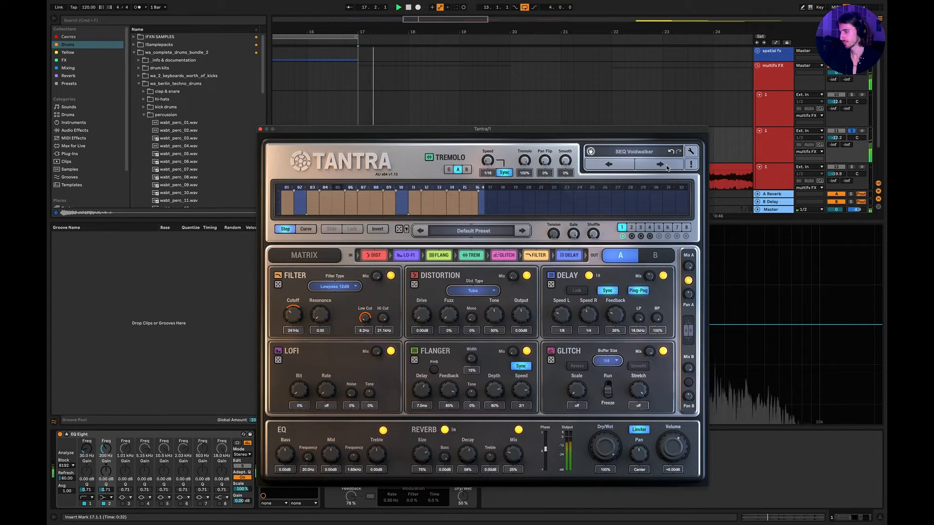
key("space")
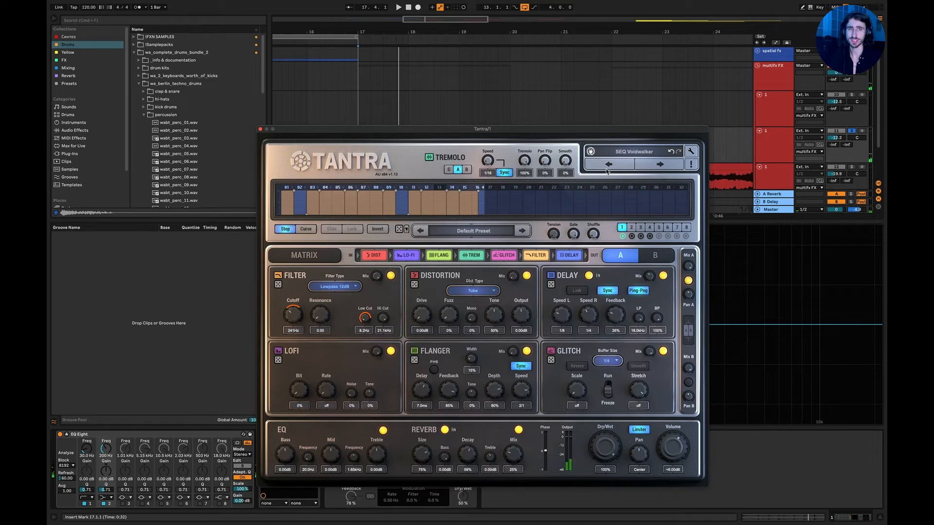
Close the Tantra window and make Delay the active effect on the Djembe track with Tantra switched off.
left_click(260, 130)
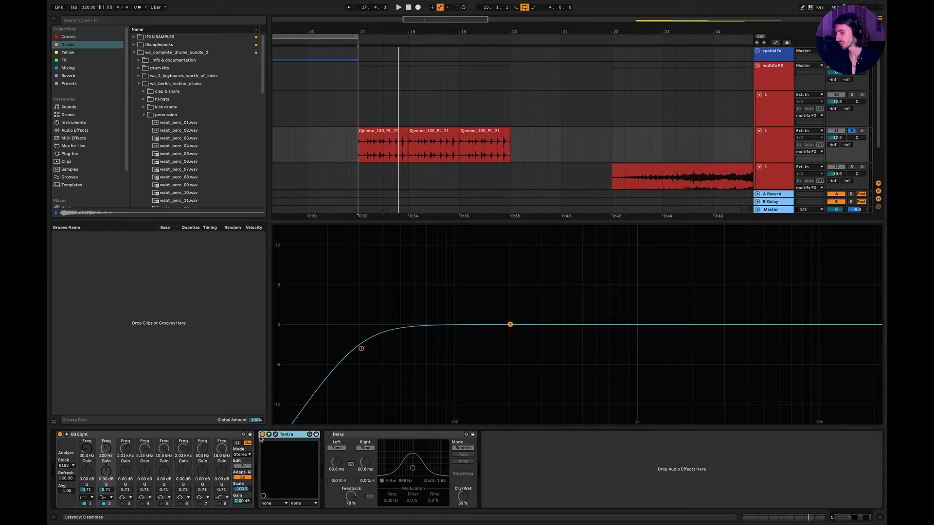
left_click(351, 436)
key("0")
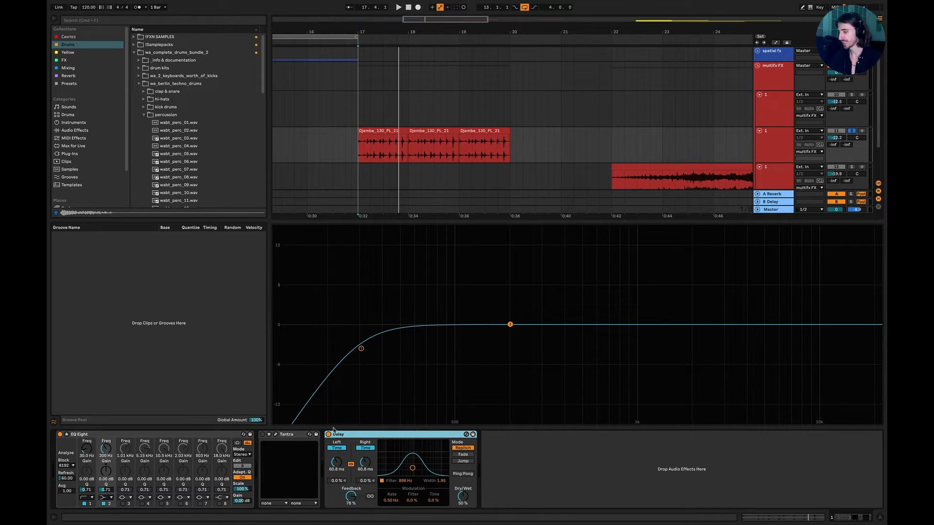
Play the Djembe clips from bar 17 and set Delay's Feedback to 93%.
left_click(354, 148)
key("space")
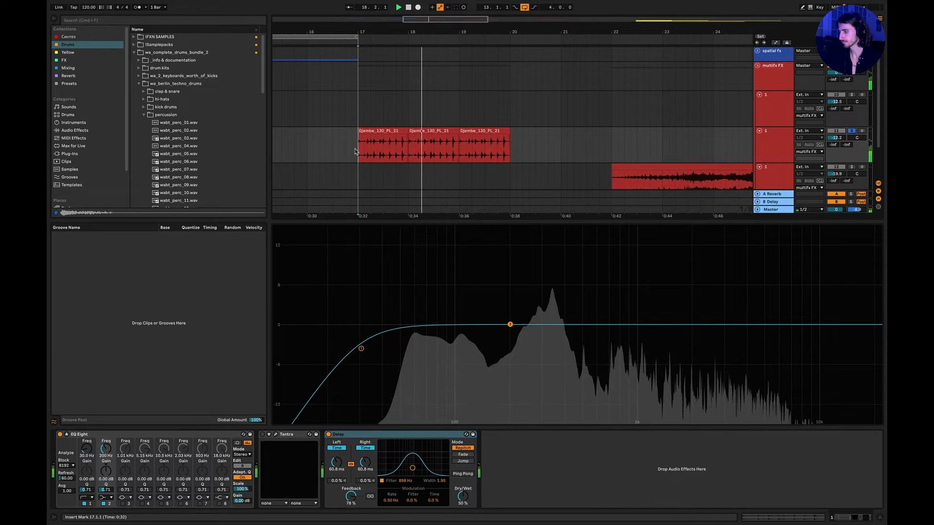
left_click_drag(351, 495, 351, 483)
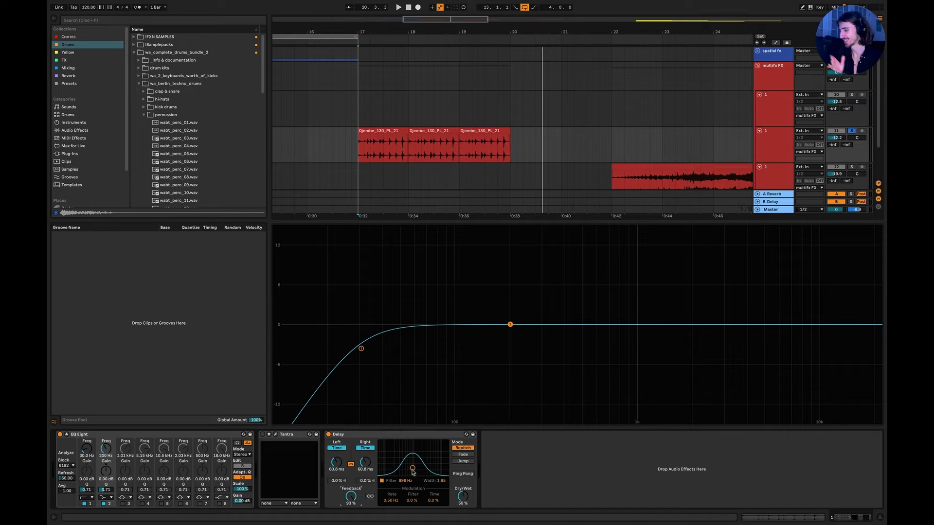
Switch off Delay and set the first Djembe clip's warp mode to Beats.
left_click(328, 434)
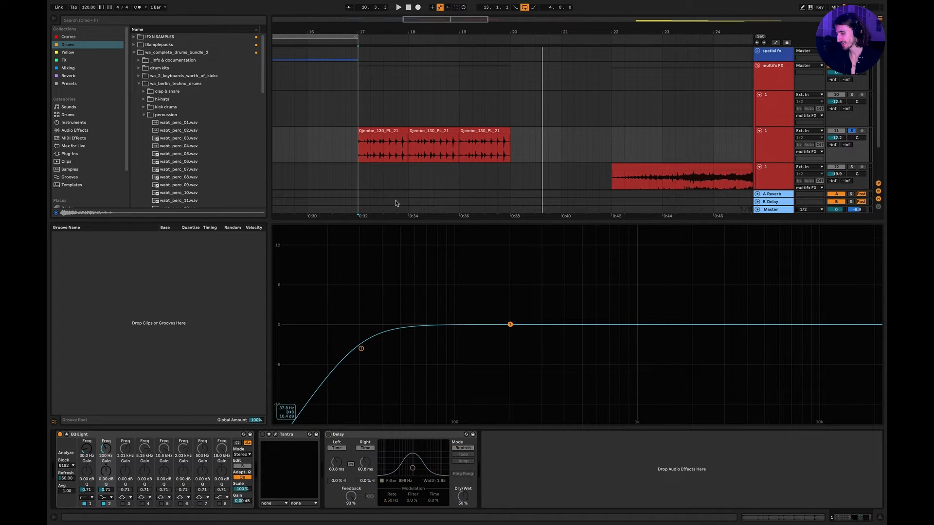
double_click(391, 143)
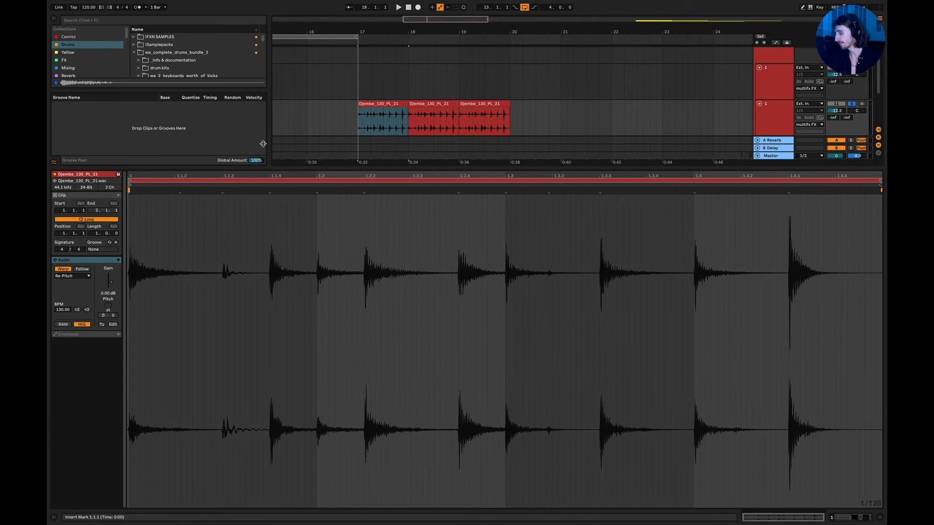
left_click(72, 275)
left_click(72, 282)
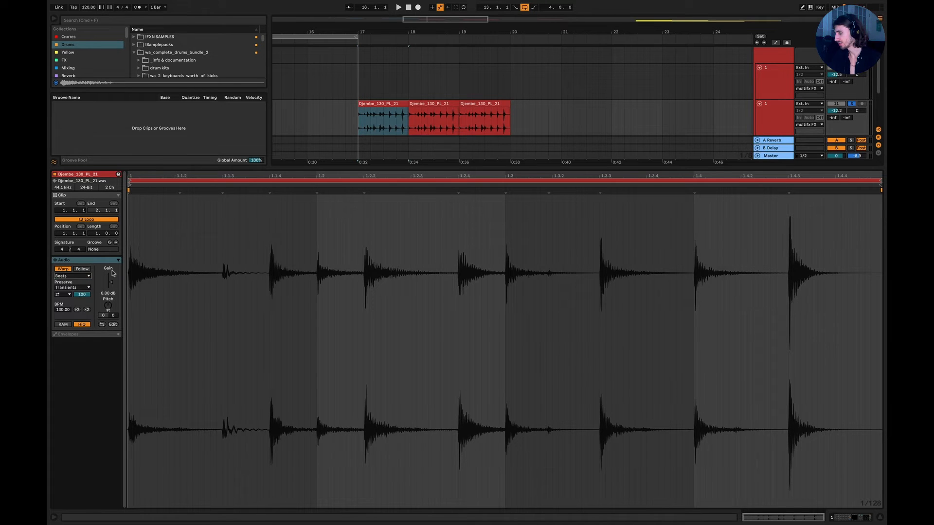
Add four warp markers to the first Djembe clip and shift its hits to about 1.1.3, 1.2.1, 1.3.3 and 1.4.4.
left_click(178, 193)
left_click_drag(179, 192, 308, 192)
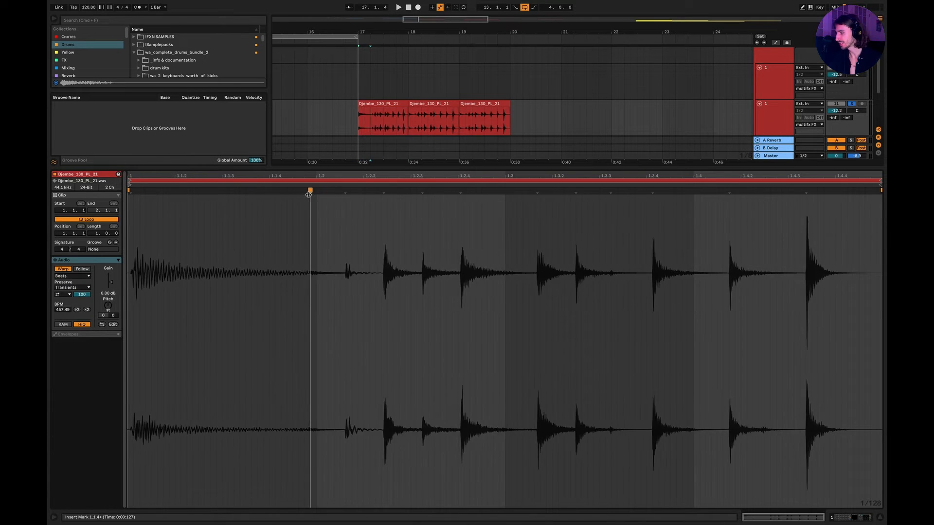
left_click_drag(402, 193, 457, 191)
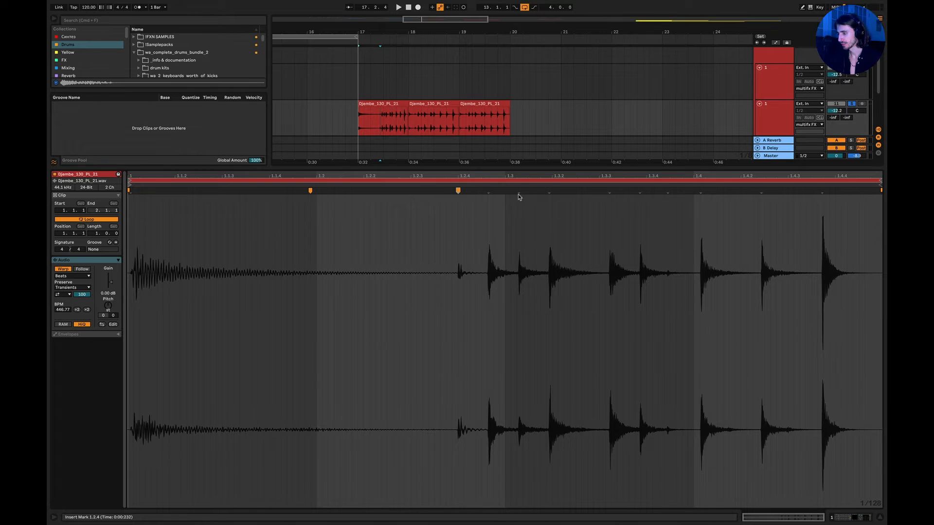
left_click_drag(518, 192, 588, 191)
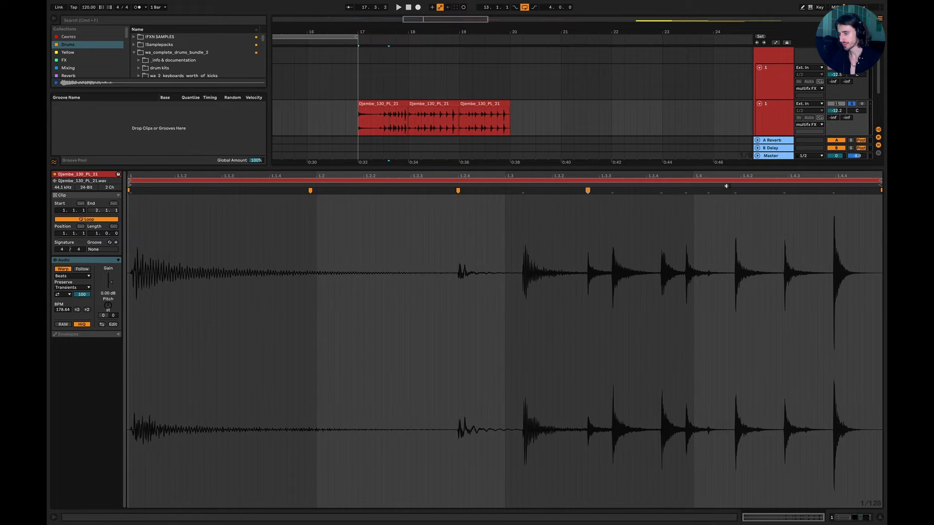
left_click_drag(733, 191, 829, 191)
left_click_drag(308, 190, 221, 190)
left_click_drag(456, 190, 327, 190)
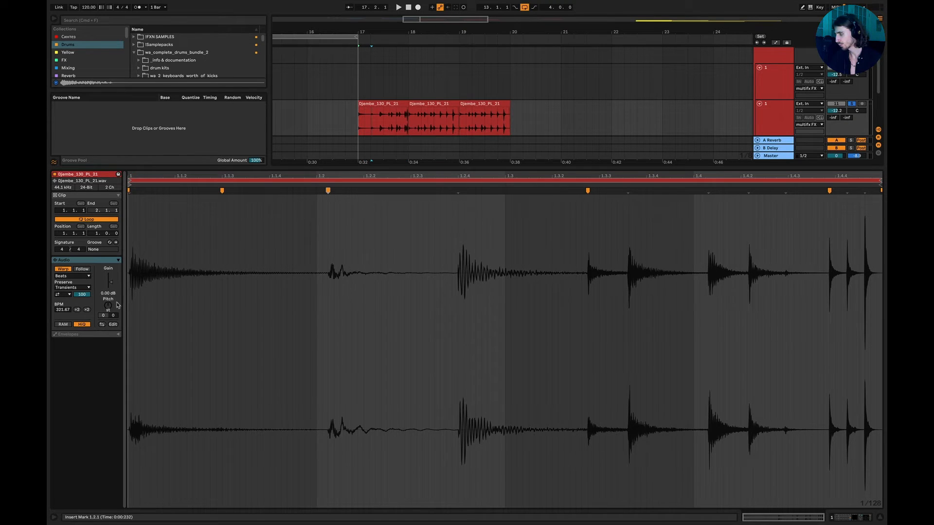
Play the first Djembe clip transposed by +30 semitones, and shift two of its middle hits earlier with warp markers.
key("space")
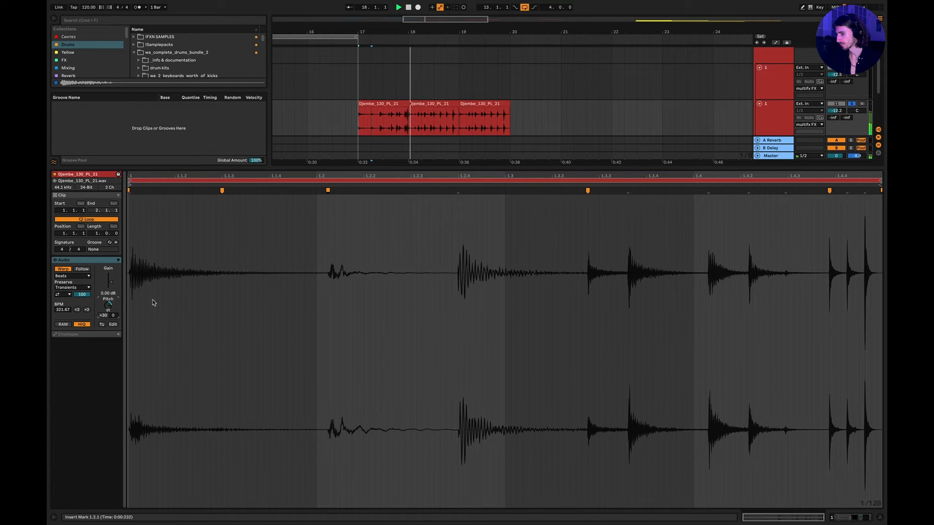
key("space")
left_click_drag(458, 191, 429, 197)
mouse_move(589, 192)
left_mouse_down()
mouse_move(517, 194)
mouse_move(532, 195)
left_mouse_up()
Show the Djembe track's effects, switch on Delay, and audition the warped clip through it.
left_click(782, 125)
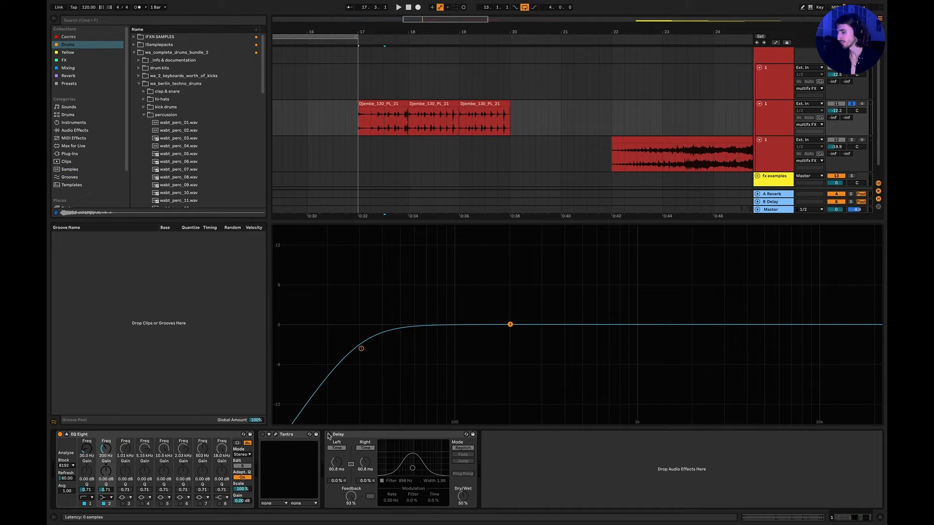
left_click(328, 434)
key("space")
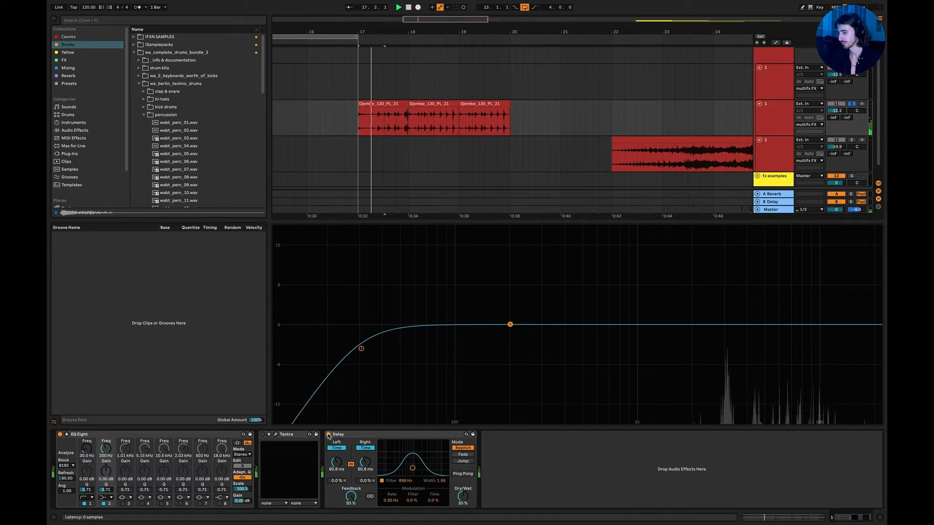
key("space")
Move the second and third Djembe clips past bar 20 and set the playback start at bar 17.
mouse_move(529, 122)
left_mouse_down()
mouse_move(412, 111)
mouse_move(408, 96)
mouse_move(533, 107)
left_mouse_up()
left_click(352, 121)
left_click(358, 121)
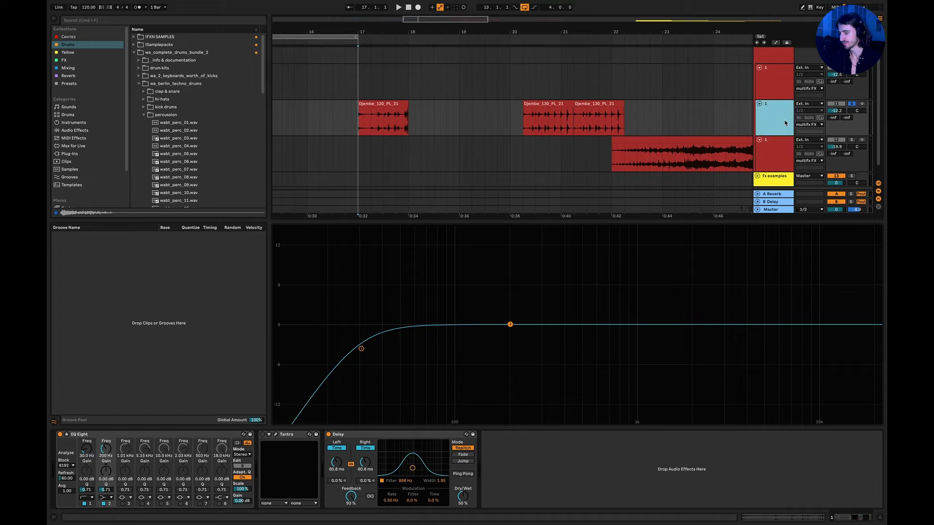
Switch on Tantra ahead of Delay and audition the single warped Djembe clip through both effects.
left_click(263, 434)
key("space")
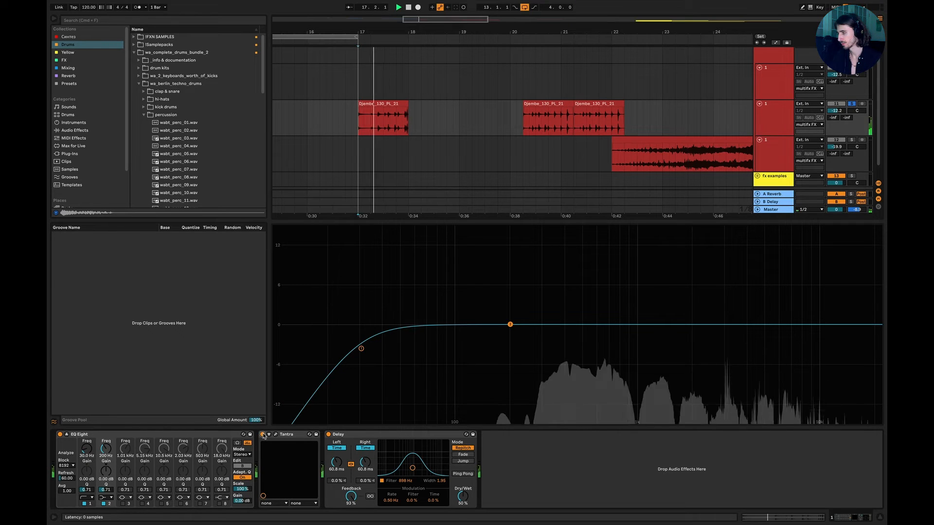
key("space")
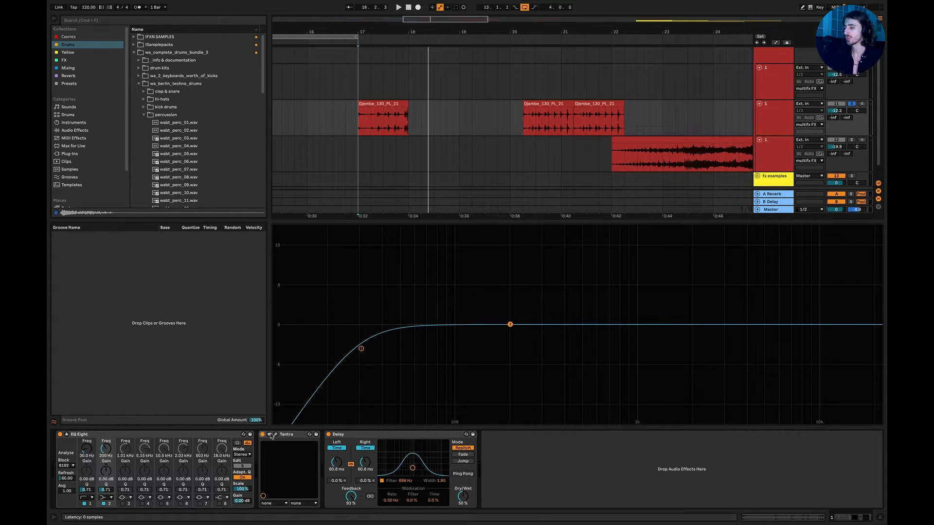
Set the playback start at bar 22 before the clip on the lowest multifx FX track and show that track's effects.
left_click(878, 518)
scroll(634, 288, "right", 2)
scroll(633, 288, "down", 5)
scroll(633, 288, "right", 2)
scroll(464, 181, "up", 4)
scroll(464, 181, "right", 2)
left_click(398, 192)
double_click(780, 177)
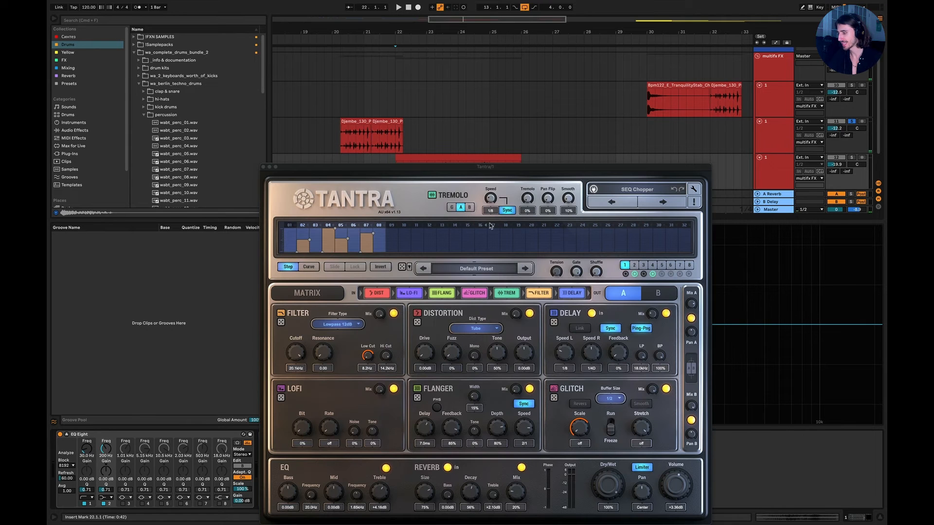
Close the Tantra window, switch Tantra off on the lowest multifx FX track, and play its clip dry from bar 22.
left_click(262, 169)
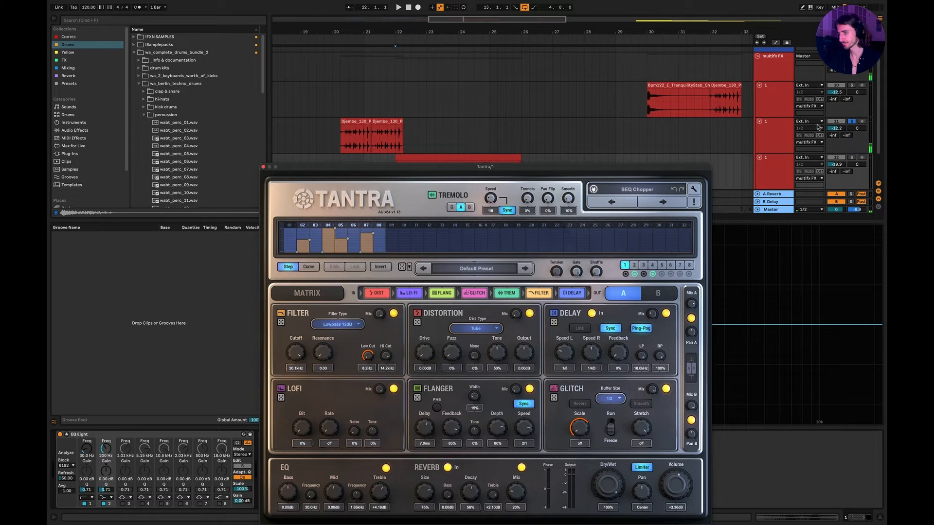
left_click(263, 166)
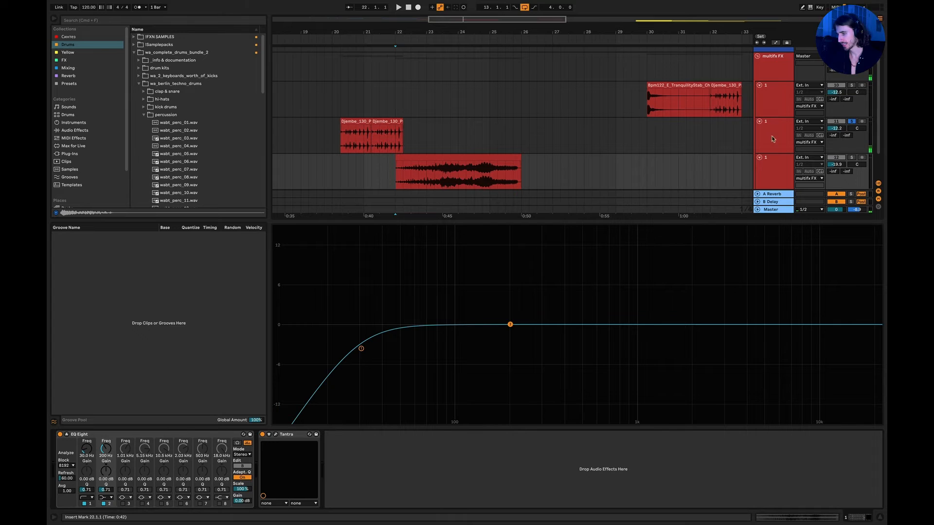
left_click(782, 180)
left_click(262, 434)
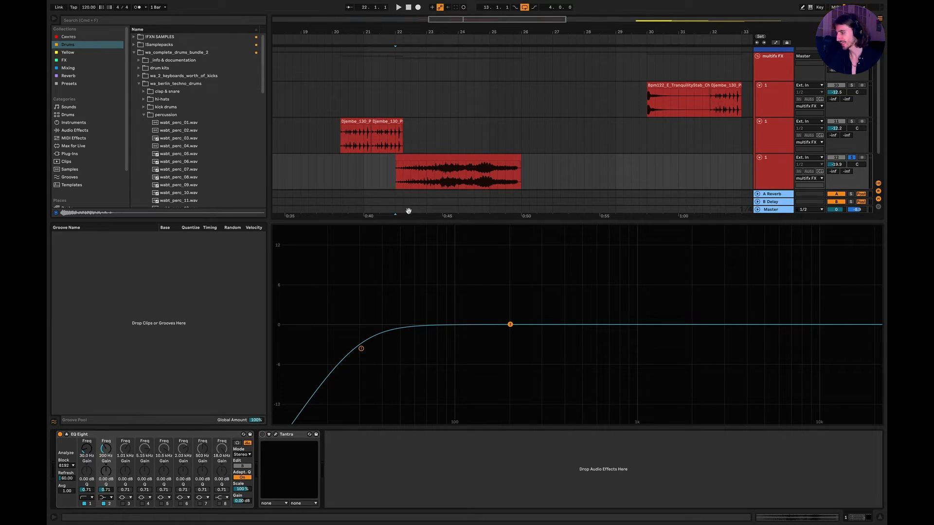
key("space")
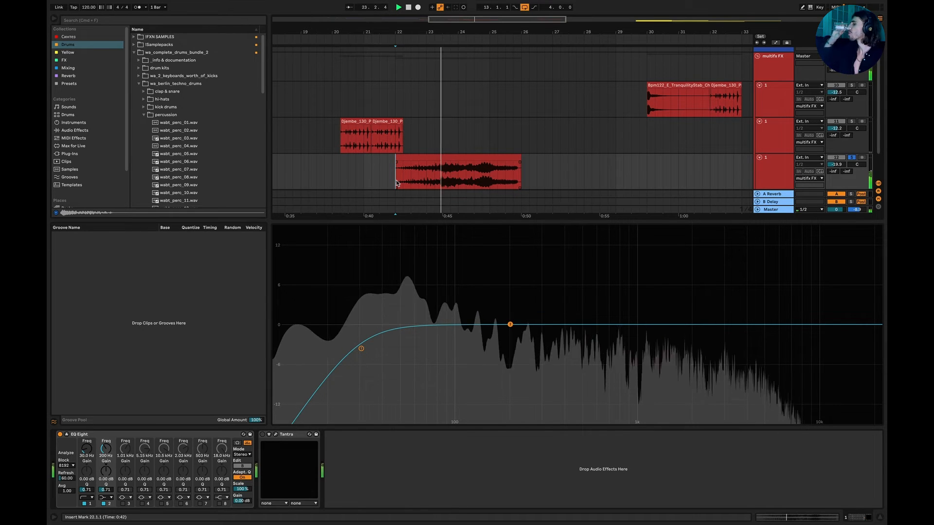
Open the clip on the lowest multifx FX track, try the Tones warp mode, and audition it.
double_click(445, 158)
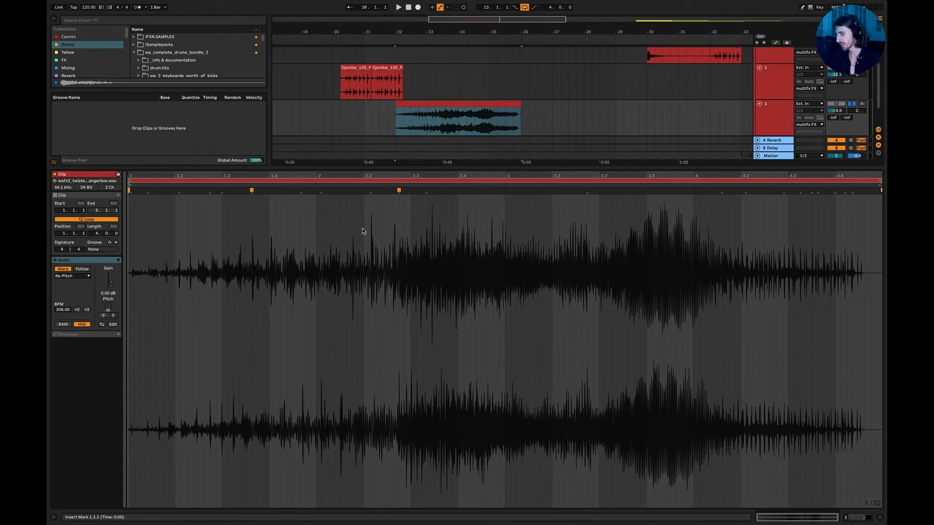
left_click(71, 277)
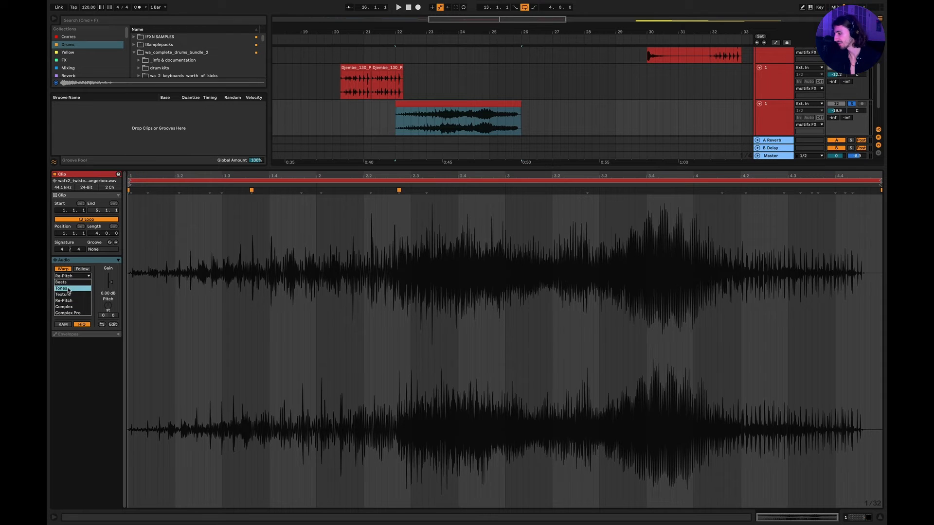
left_click(69, 289)
key("space")
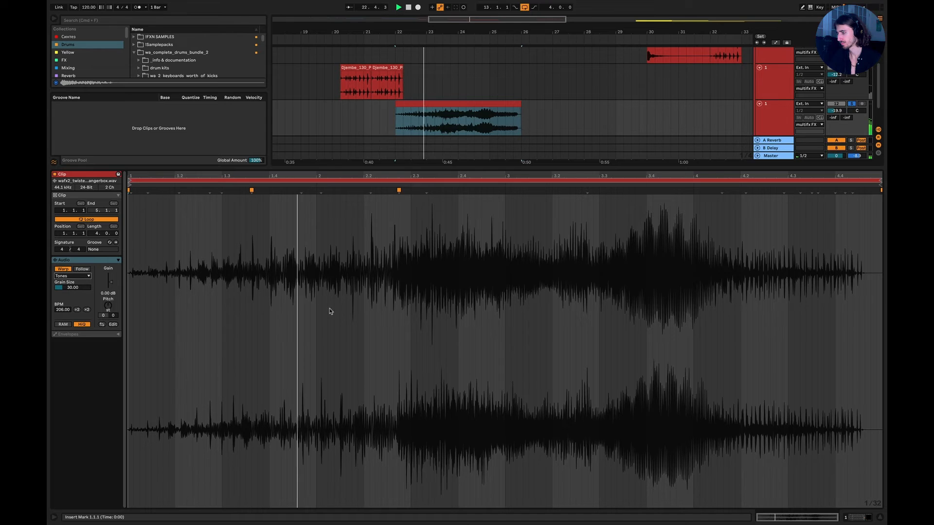
Try the clip with warping switched off, and restore its Re-Pitch warping.
left_click(67, 273)
left_click(455, 128)
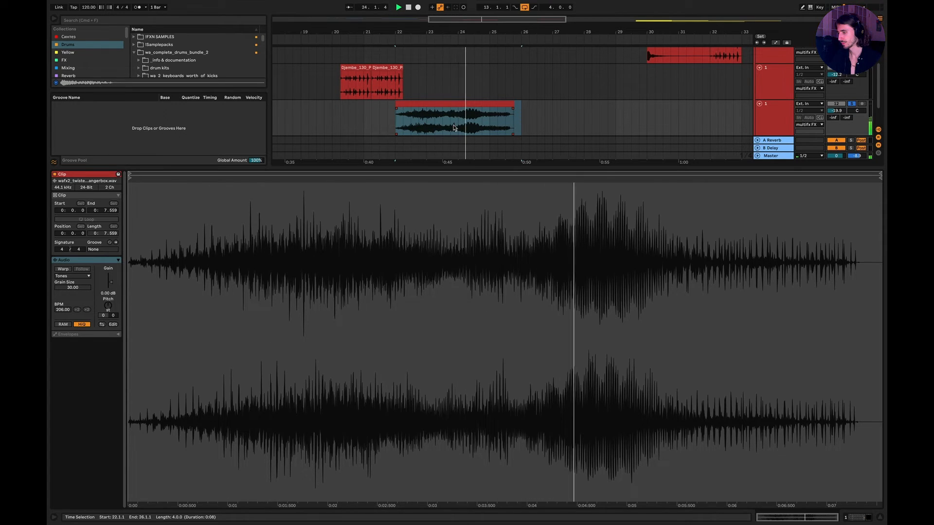
key("super+j")
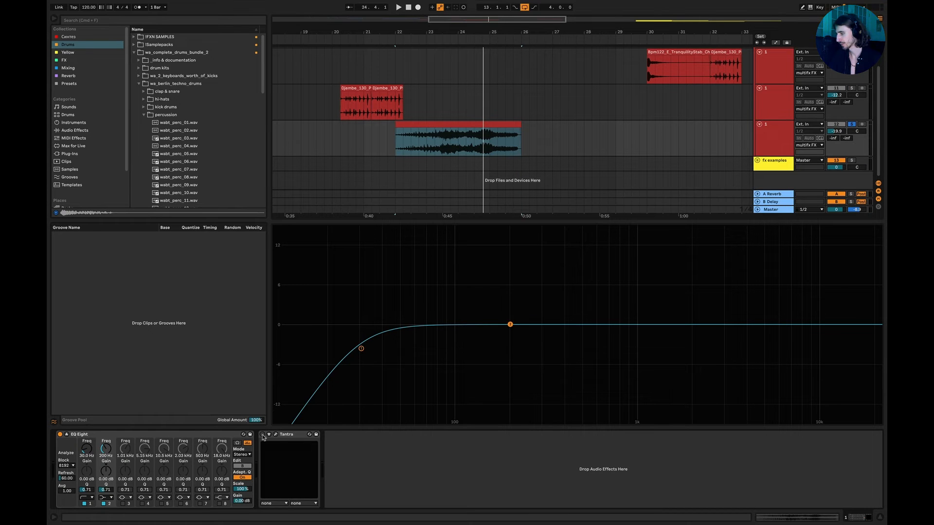
Switch Tantra on for the lowest multifx FX track, play its clip from bar 22, and open the clip's warp settings.
left_click(263, 434)
left_click(392, 141)
key("space")
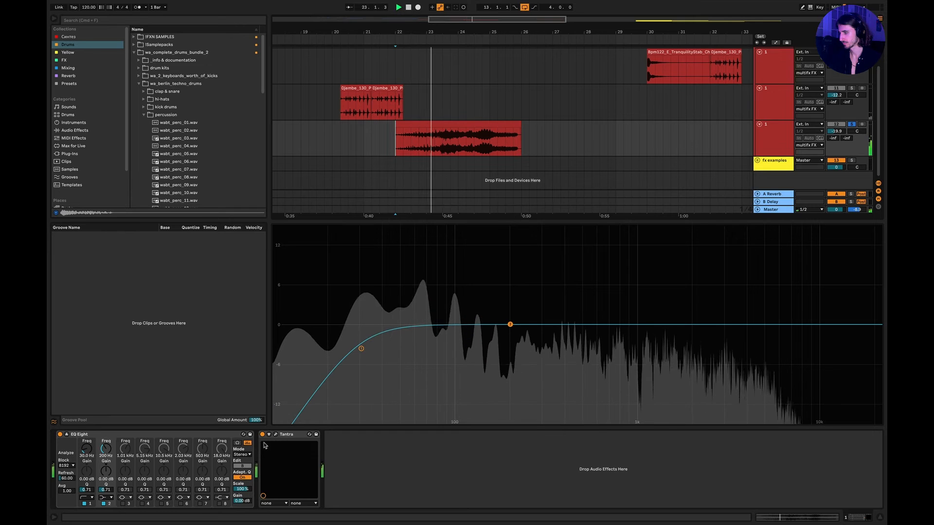
double_click(438, 127)
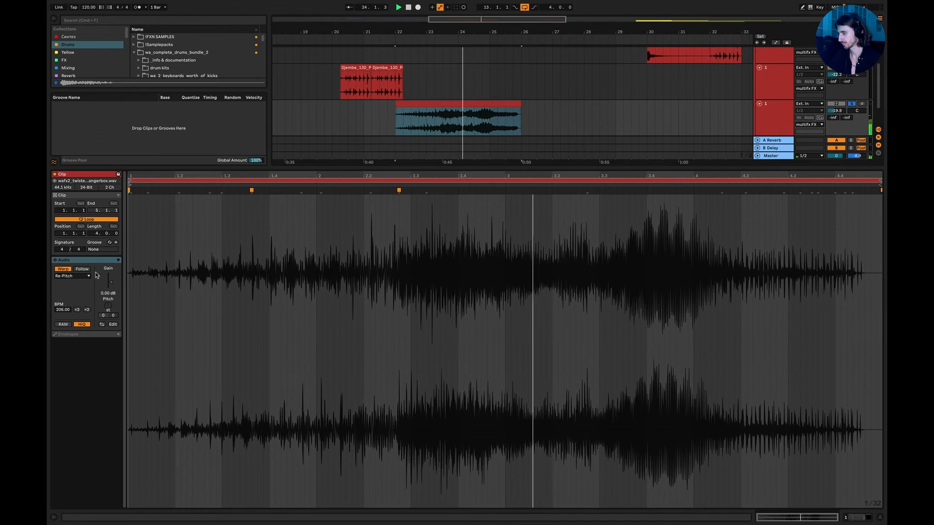
key("space")
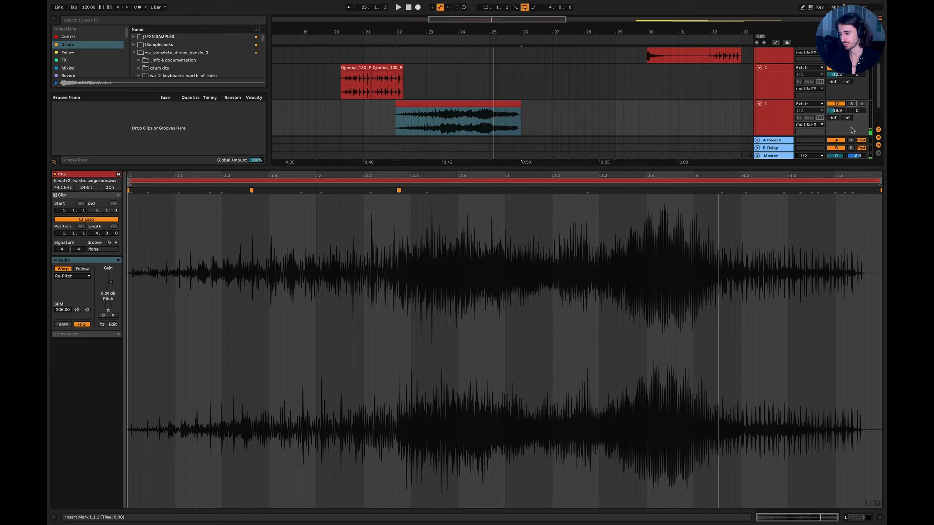
Close the clip view, solo the first multifx FX track with clips at bar 30, and show its effects.
left_click(879, 517)
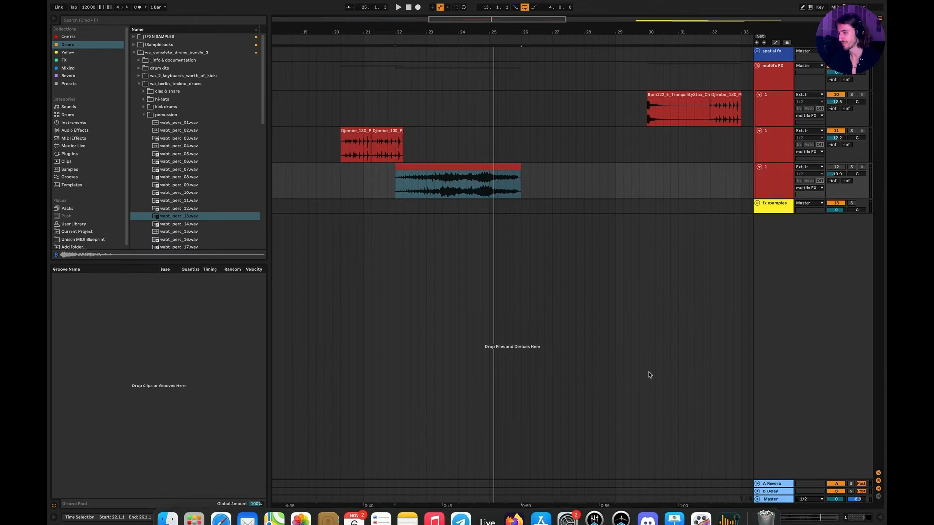
scroll(650, 375, "right", 6)
scroll(650, 374, "down", 3)
scroll(475, 211, "up", 4)
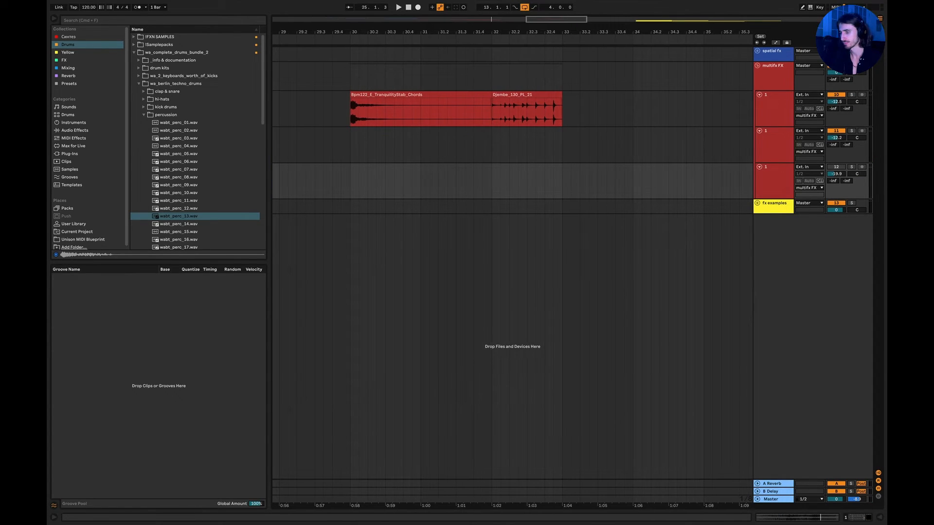
left_click(851, 95)
double_click(773, 110)
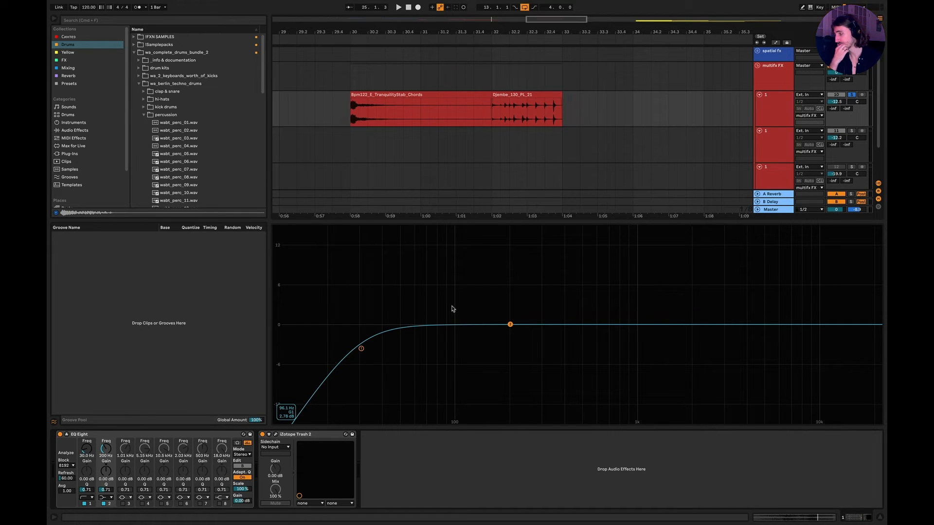
Open Trash 2 without its Preset Manager and loop the Djembe_130_PL_21 clip dry with the device switched off.
left_click(275, 435)
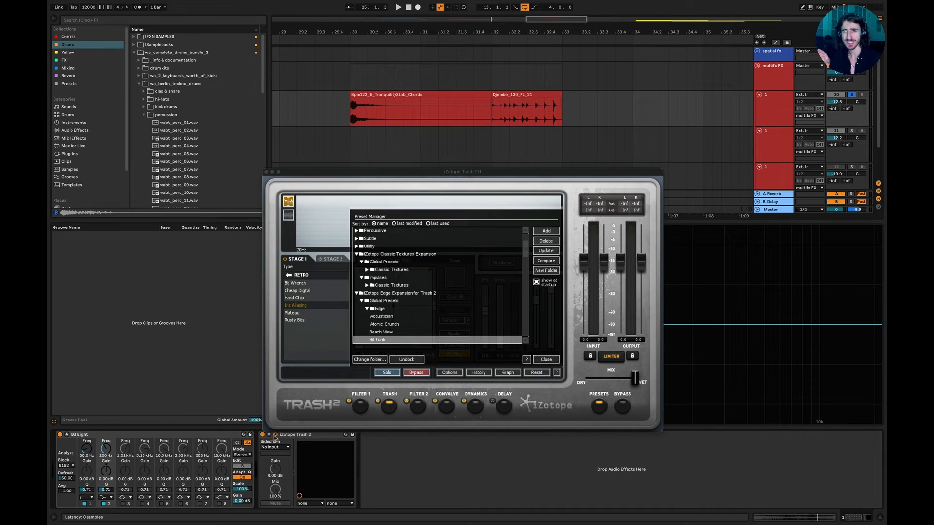
left_click(546, 359)
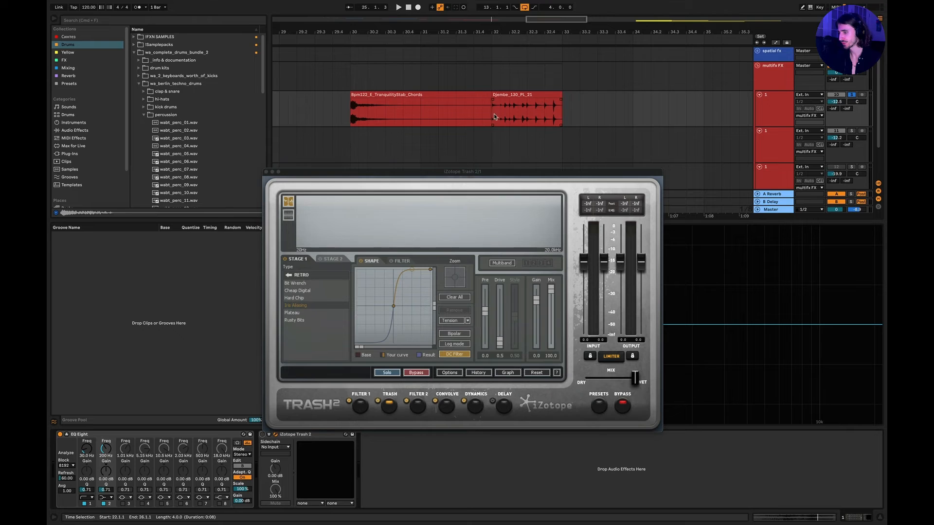
left_click_drag(494, 117, 571, 115)
key("space")
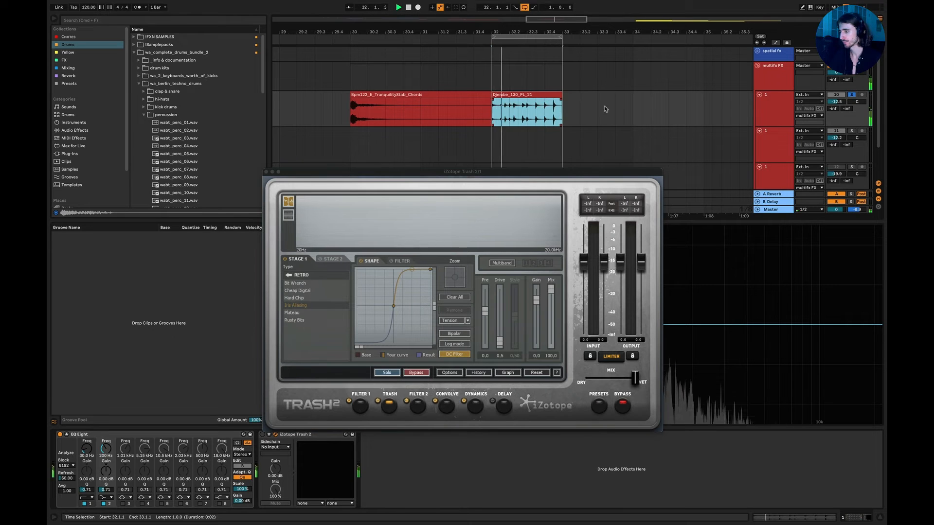
left_click(762, 109)
key("space")
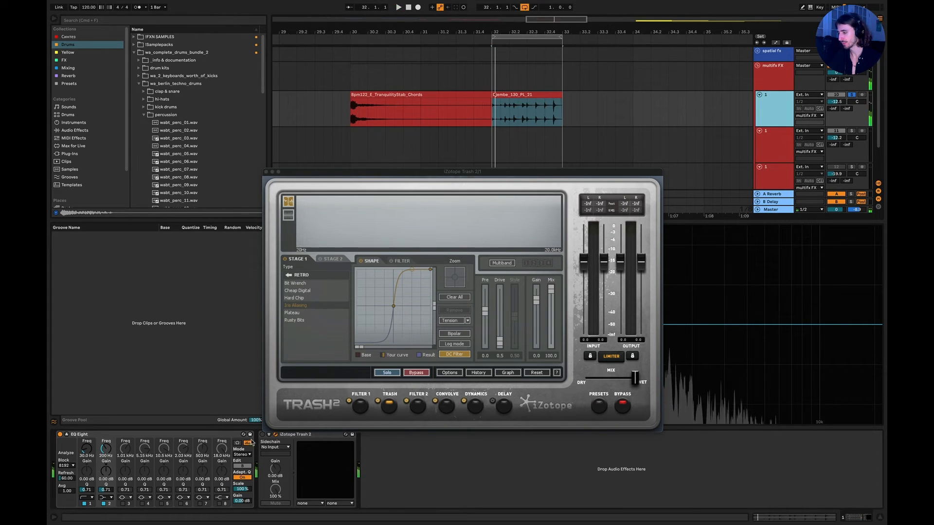
Audition the looped Djembe_130_PL_21 clip with Trash 2 switched on and close the plug-in window.
key("space")
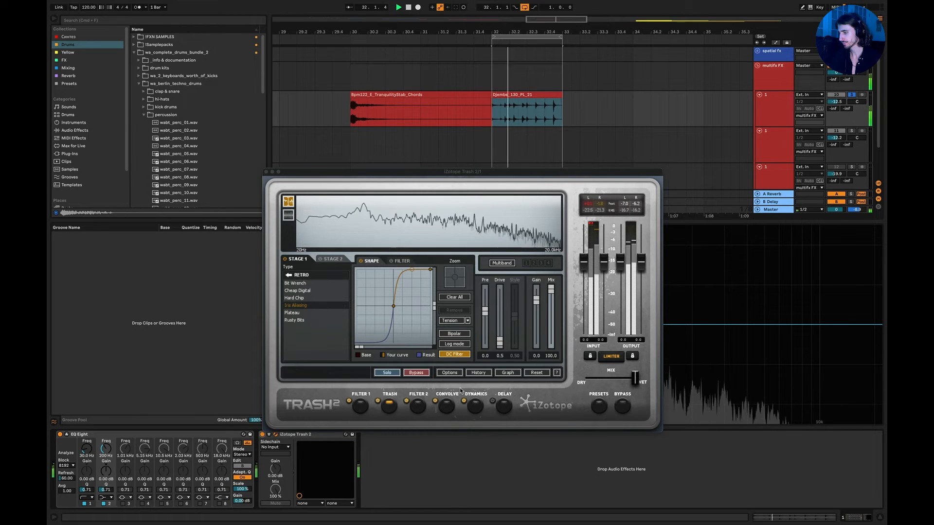
left_click(377, 401)
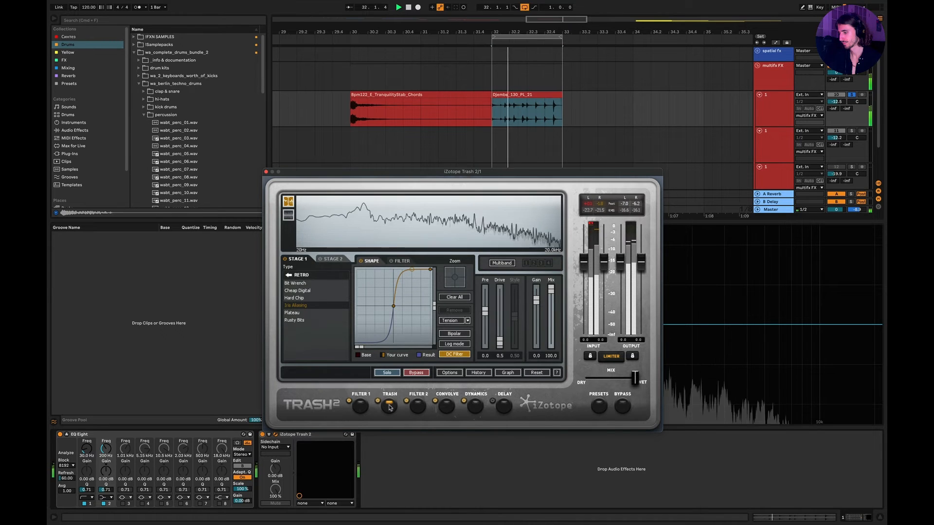
key("space")
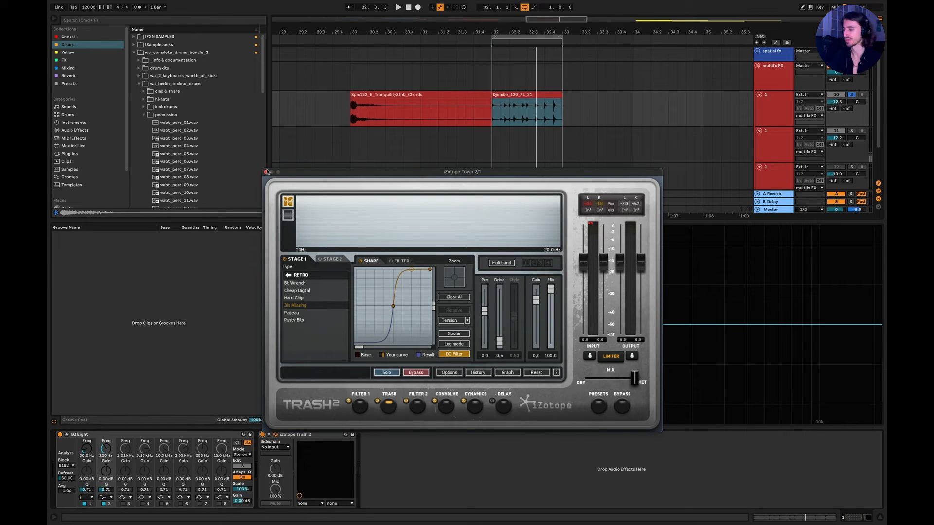
left_click(266, 171)
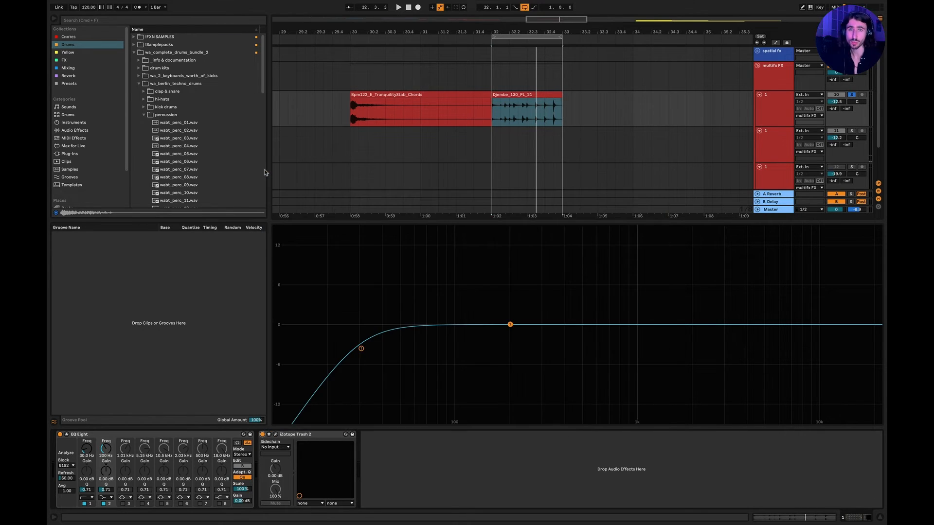
Hide the effects view and fold the three multifx FX tracks above the fx examples group.
key("minus")
key("minus")
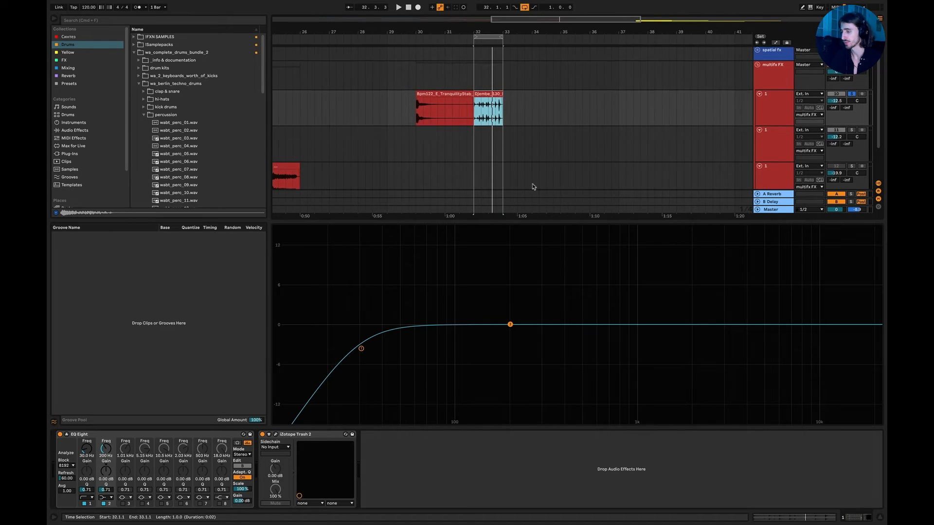
left_click(878, 517)
scroll(525, 182, "right", 5)
scroll(525, 182, "down", 2)
scroll(524, 183, "right", 5)
scroll(525, 182, "down", 3)
scroll(524, 183, "left", 2)
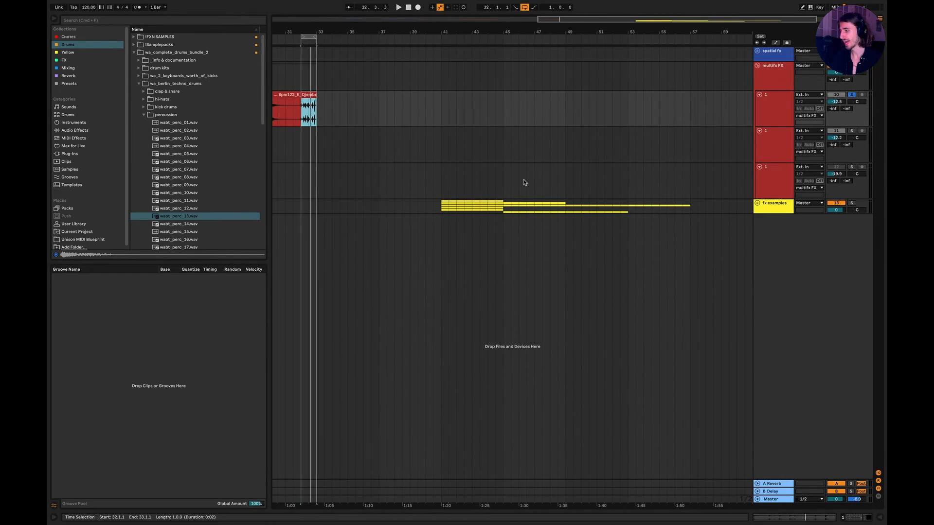
left_click(759, 94)
left_click(759, 102)
left_click(759, 110)
scroll(627, 126, "left", 2)
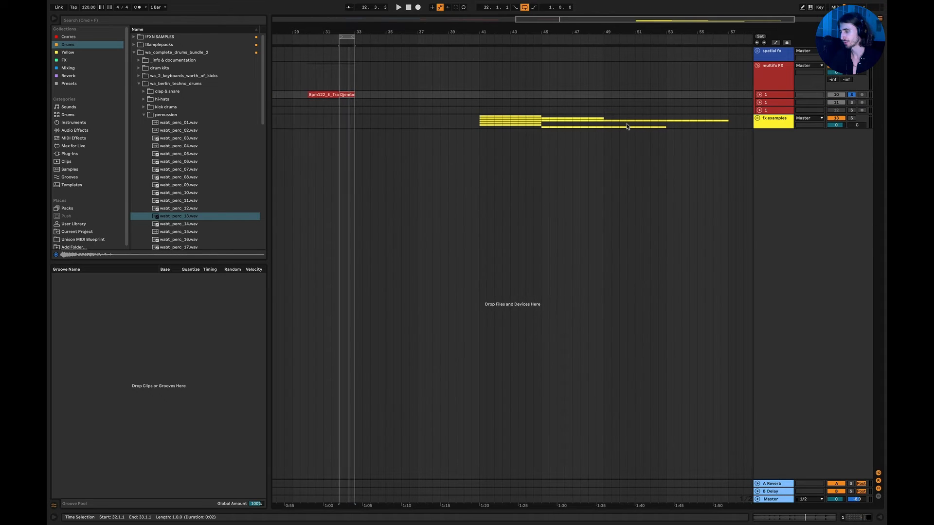
Select the fx examples material from bar 41 to bar 57 and unfold the group.
left_click_drag(480, 112, 730, 134)
scroll(729, 134, "right", 3)
left_click(756, 120)
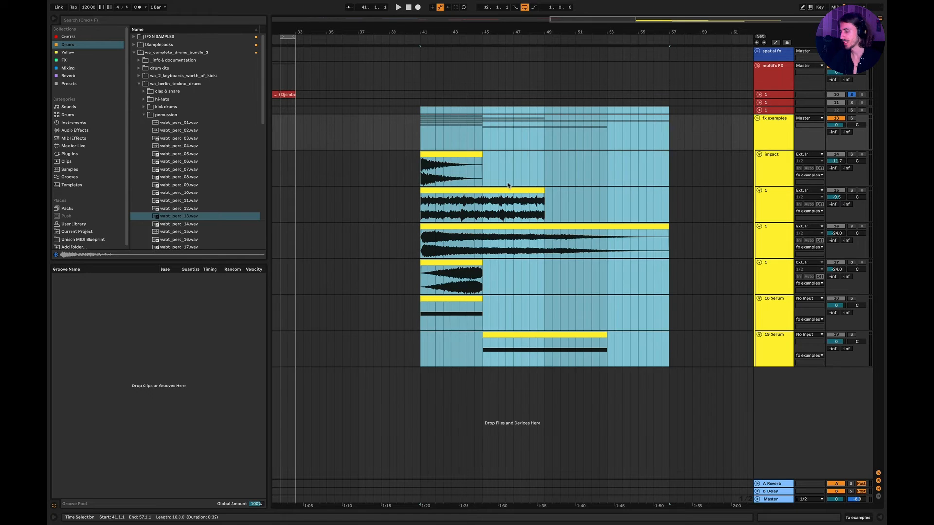
Set the playback start at bar 45, where the 19 Serum track's clip begins.
scroll(508, 187, "up", 4)
scroll(508, 188, "left", 1)
left_click(437, 346)
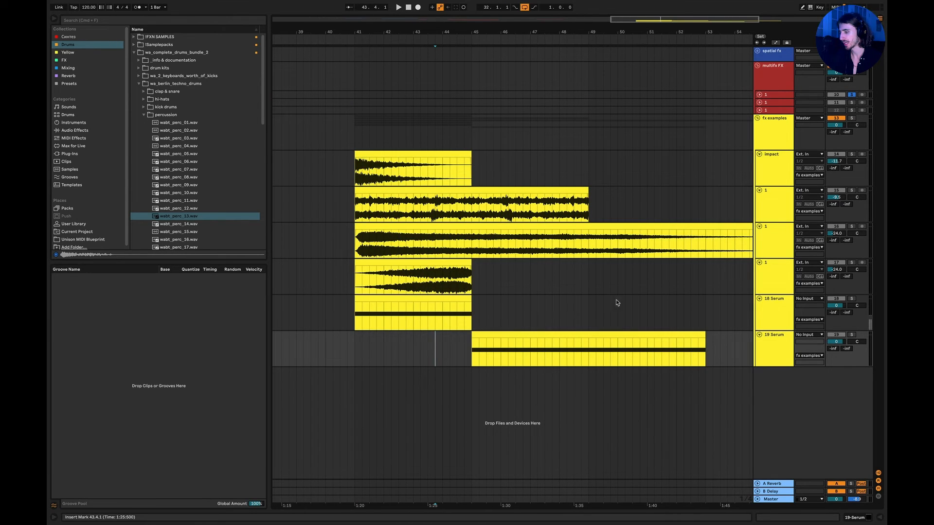
left_click(771, 314)
scroll(490, 348, "right", 3)
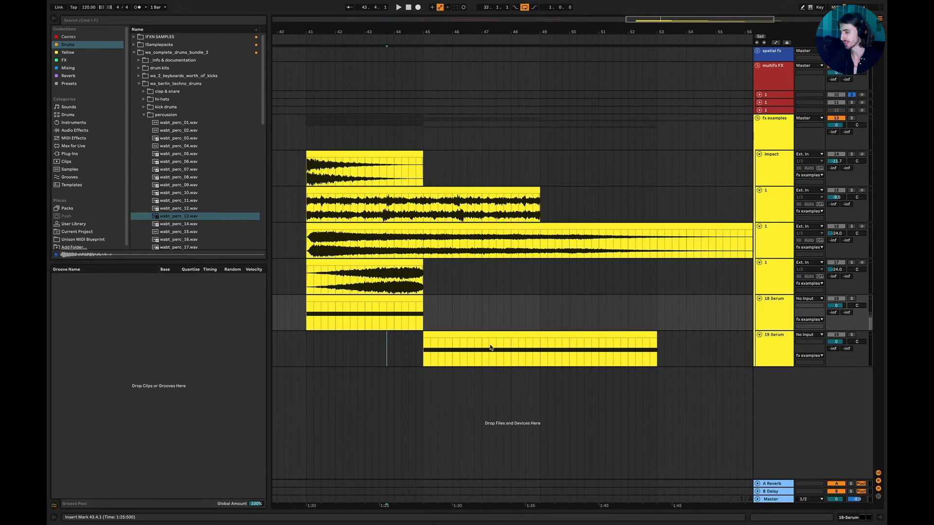
left_click(426, 351)
Switch to Keynote, show the Synth FX Tips slide, and return to Ableton Live.
key("super+Tab")
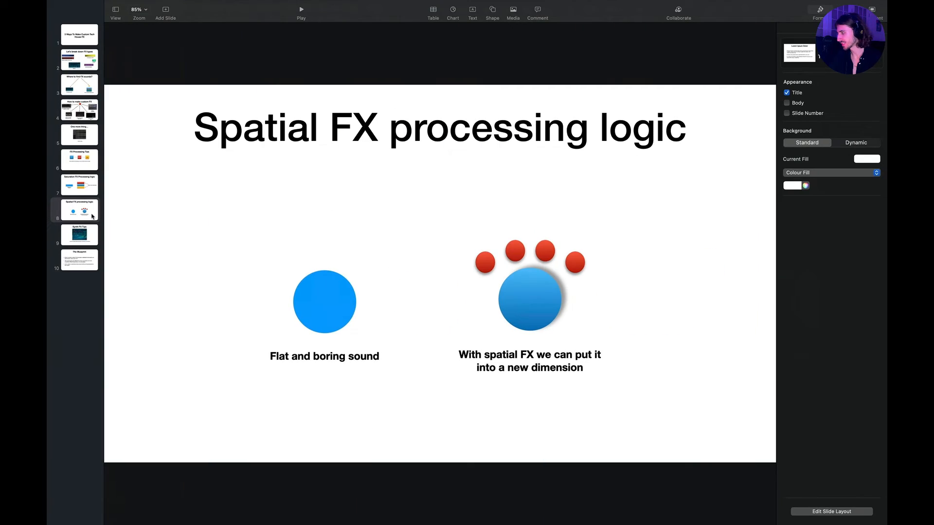
left_click(81, 238)
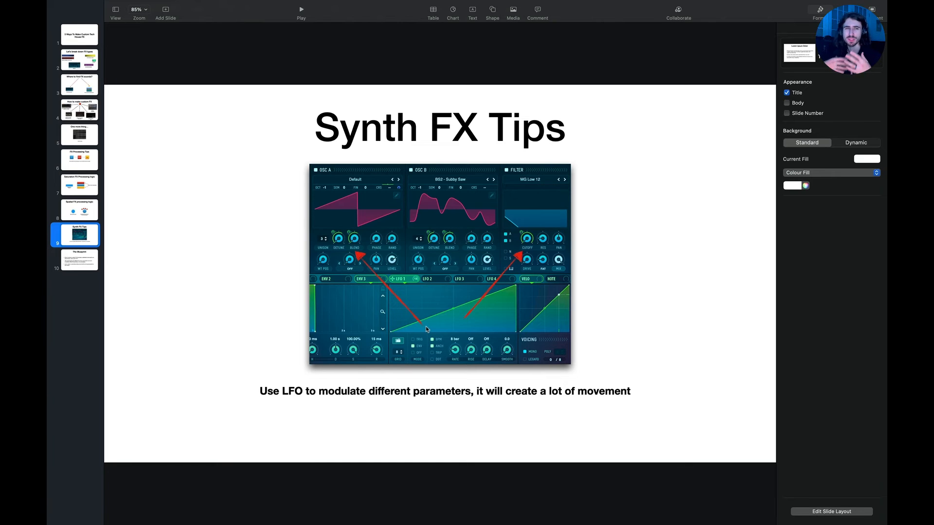
key("super+Tab")
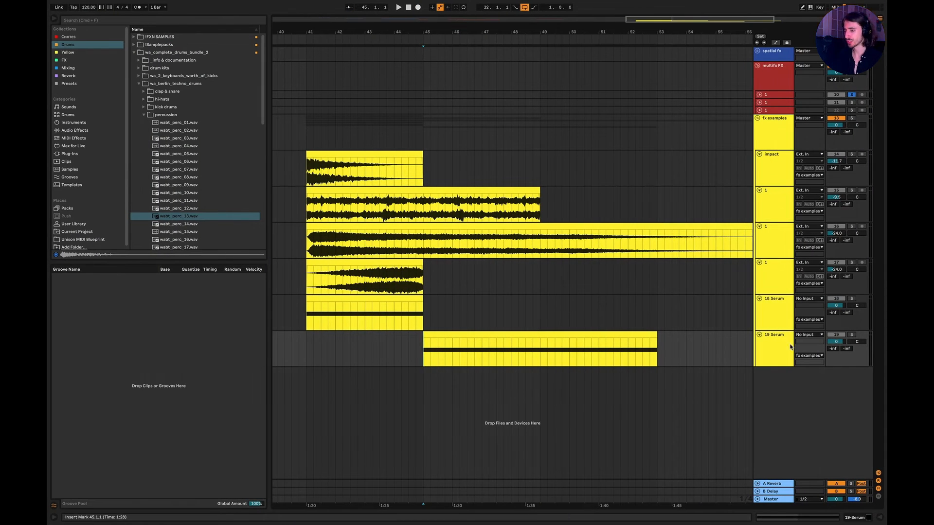
Solo the 19 Serum track and open its Serum instrument window.
left_click(850, 335)
double_click(775, 356)
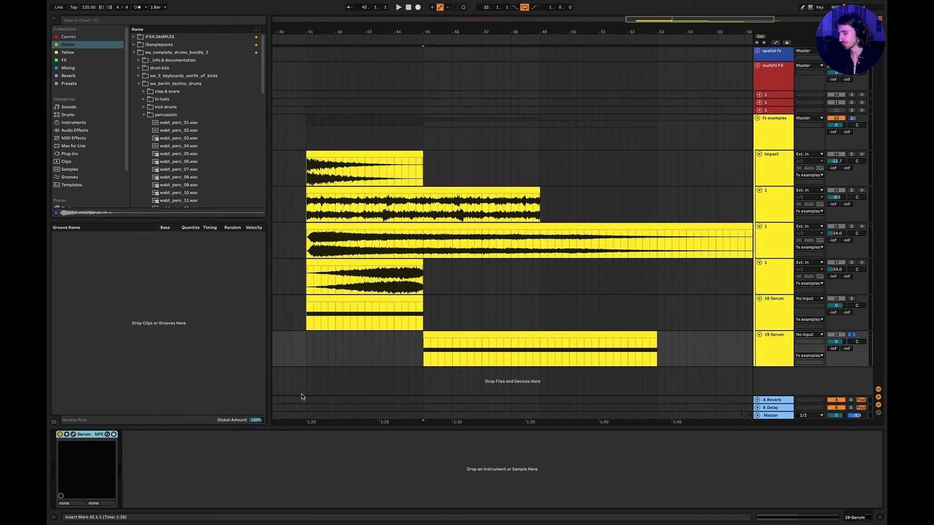
left_click(72, 435)
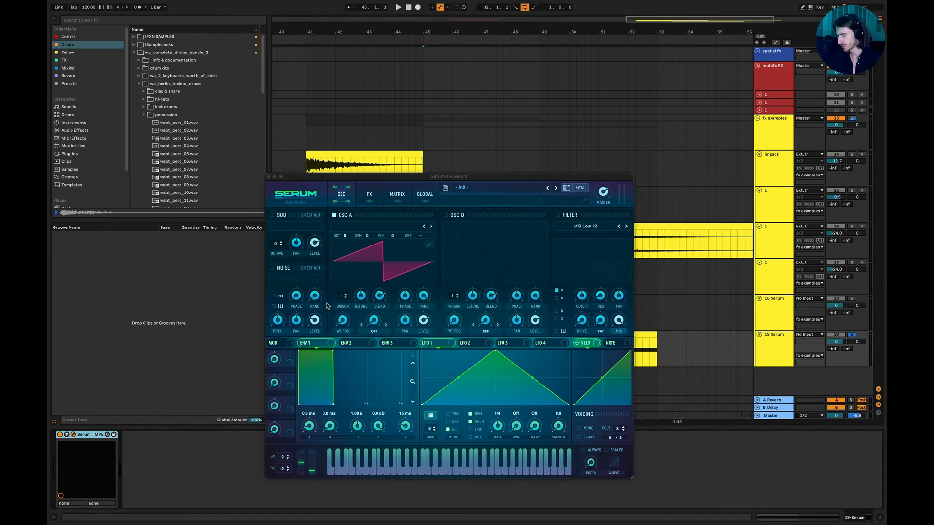
Load the Riser Template preset from Serum's User presets.
left_click(464, 187)
mouse_move(490, 468)
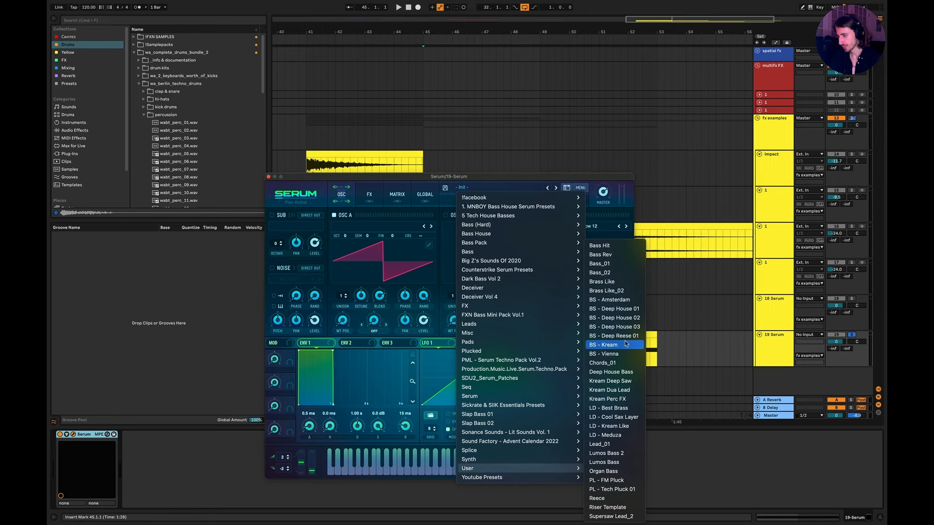
left_click(608, 507)
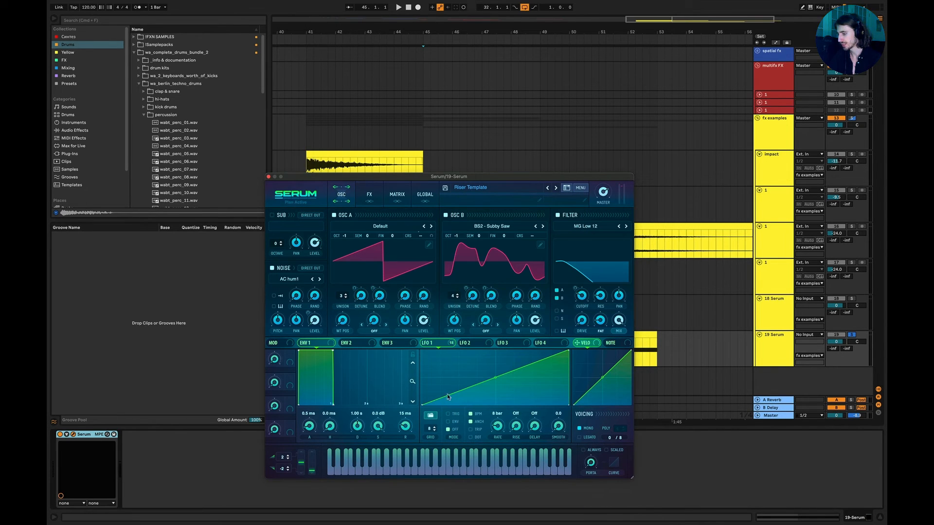
Set LFO 1 to ENV mode and lower the 19 Serum track volume to about -5.9 dB while auditioning the riser from bar 45.
left_click(449, 422)
key("space")
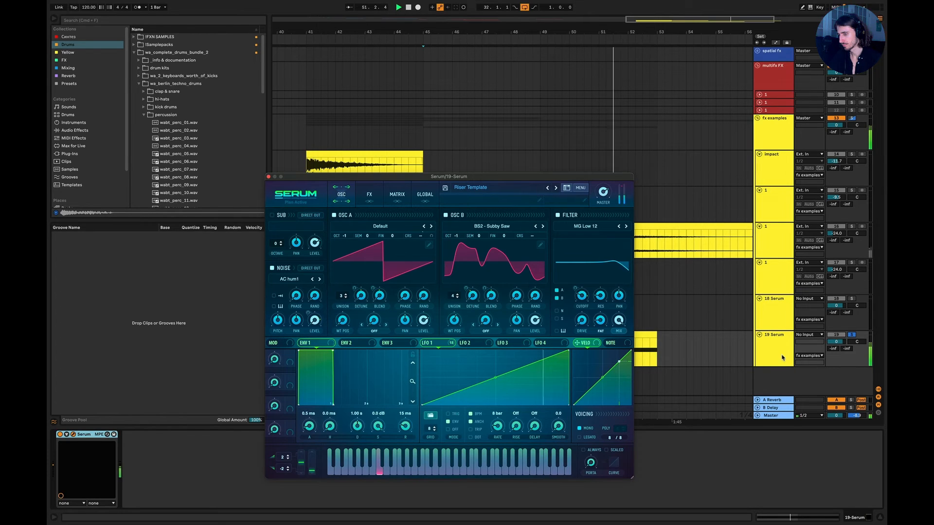
left_click_drag(836, 341, 836, 351)
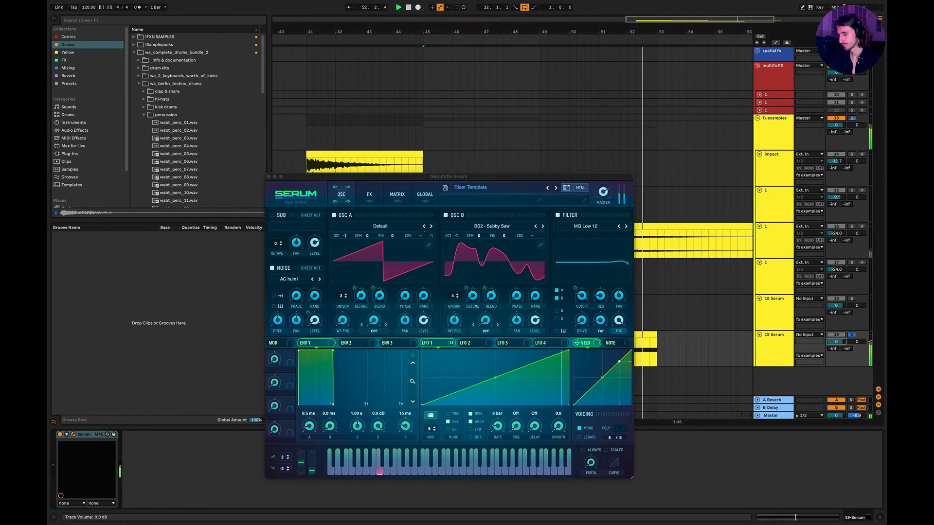
key("space")
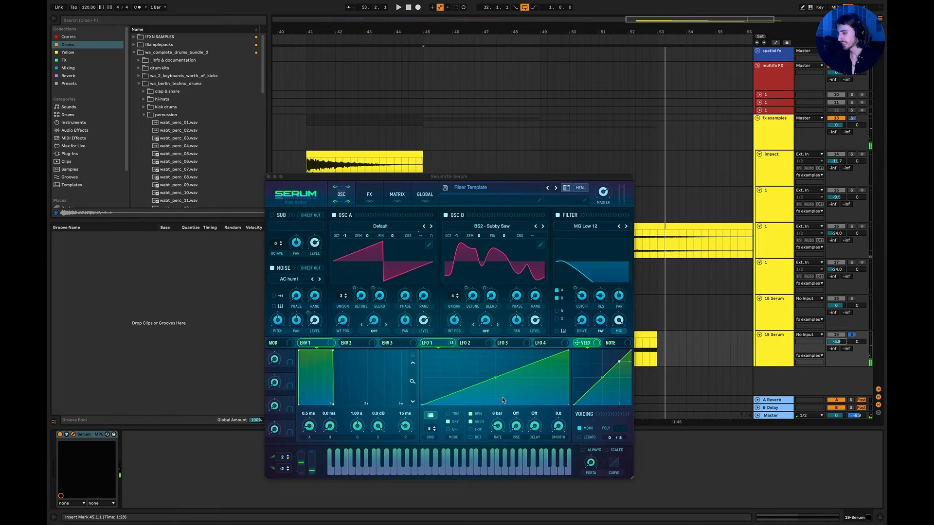
Examine the LFO 1 modulation targets and the effects chain of the Riser Template preset.
left_click(439, 346)
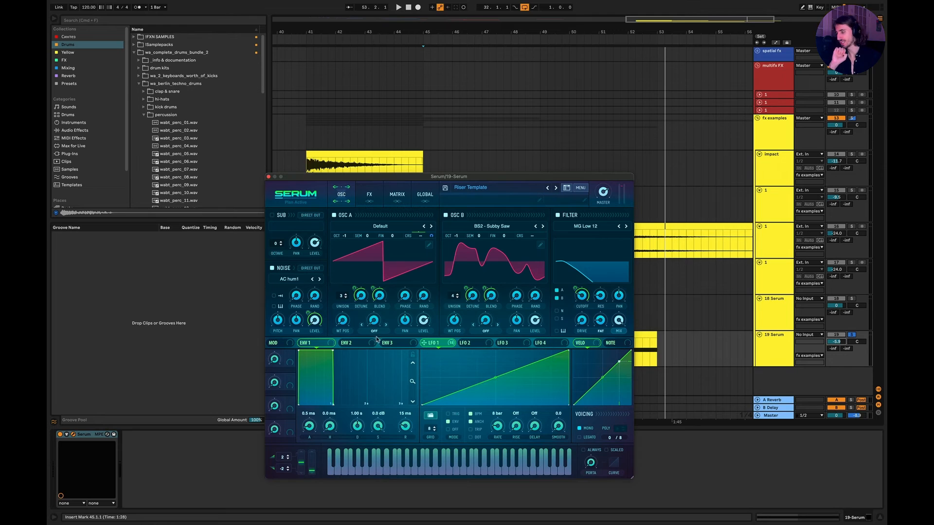
mouse_move(367, 298)
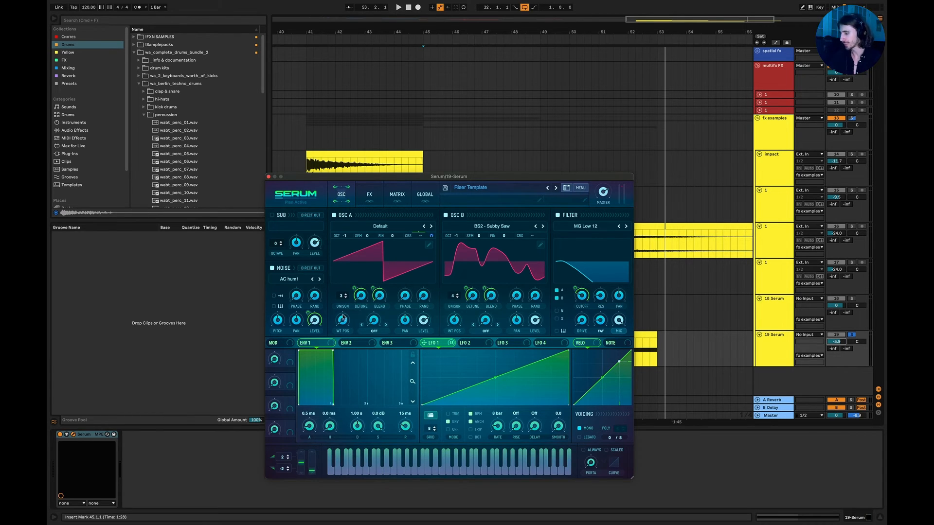
left_click(370, 195)
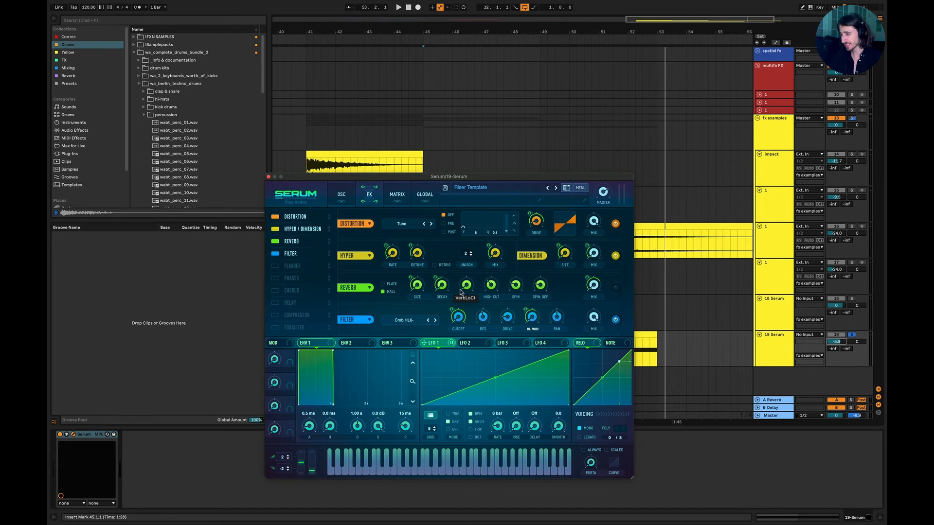
left_click(345, 203)
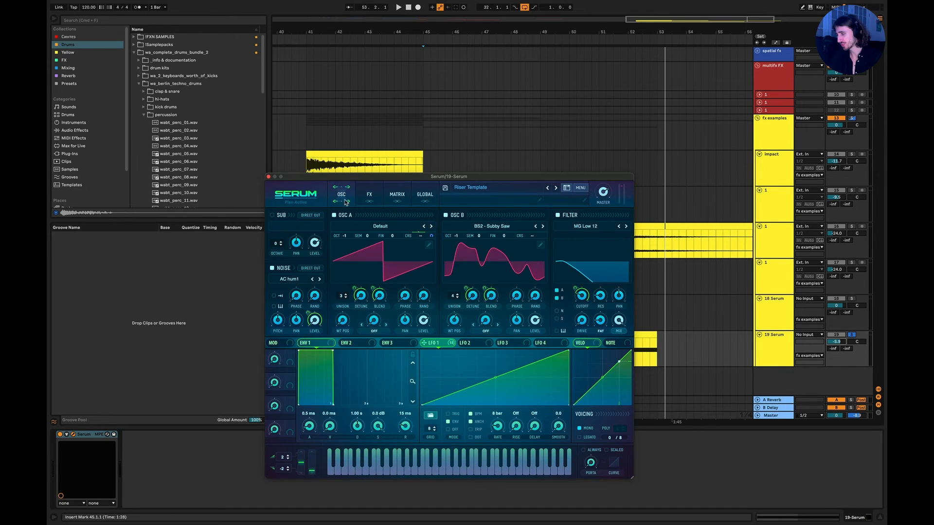
Close the Serum window, solo the 18 Serum track and audition its clip from bar 41.
left_click(269, 177)
scroll(430, 328, "left", 2)
left_click(341, 323)
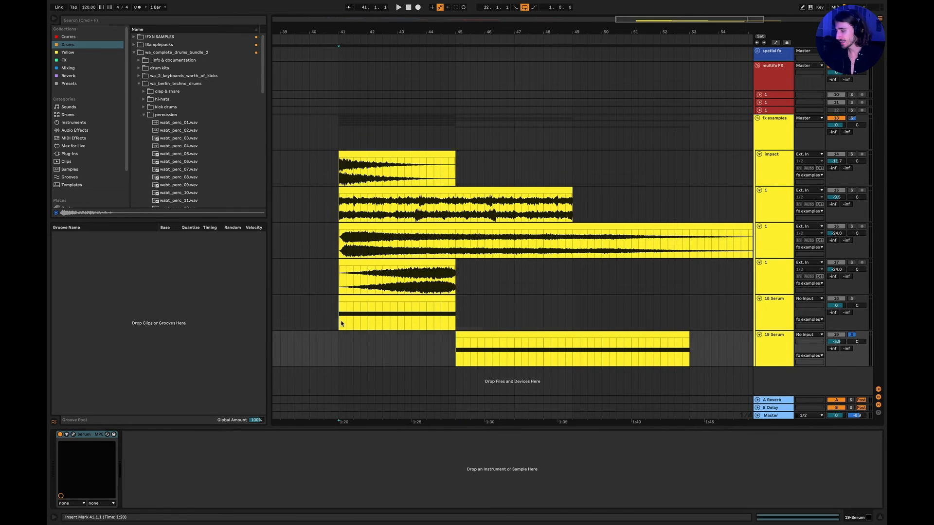
left_click(852, 299)
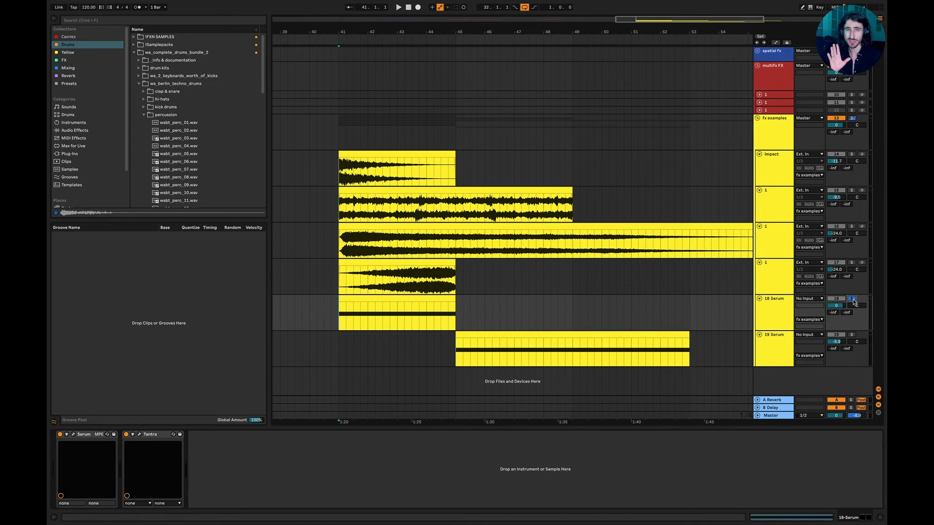
left_click(771, 317)
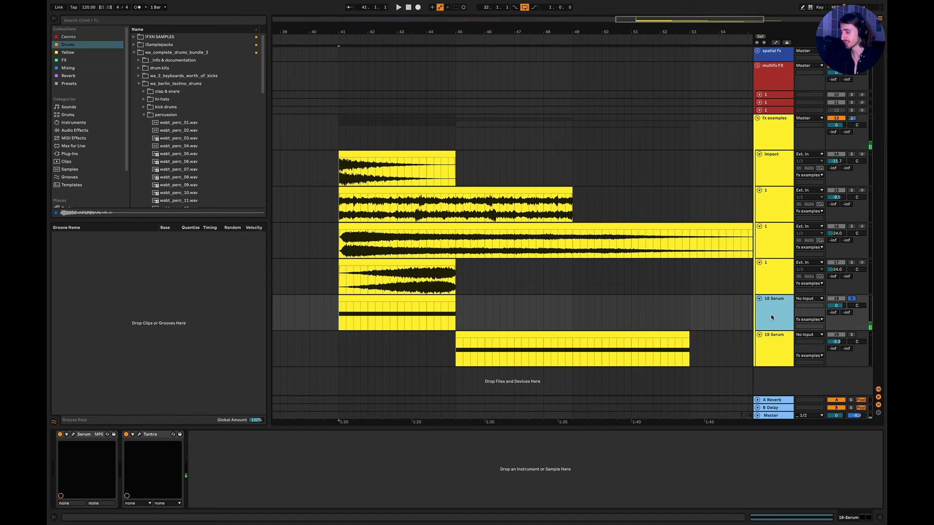
key("space")
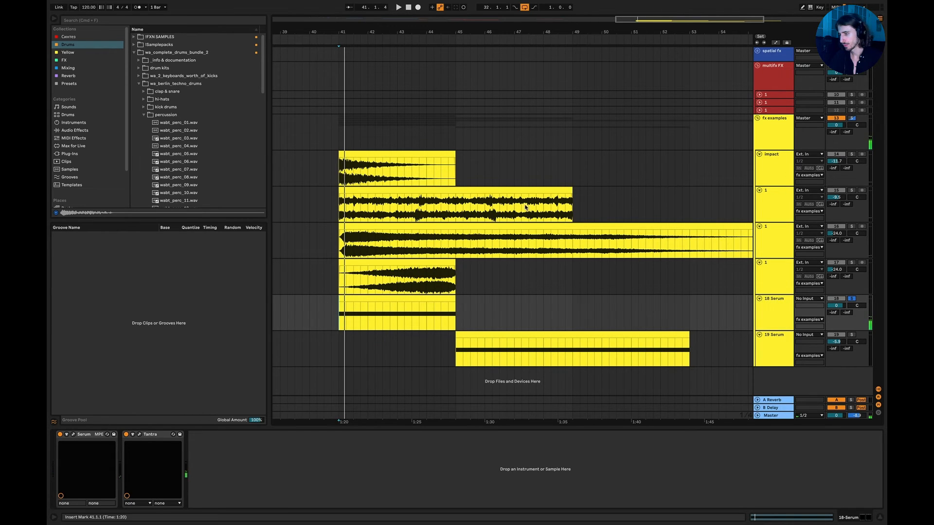
Check the effect devices on the audio tracks in the fx examples group.
scroll(601, 240, "left", 1)
left_click(764, 251)
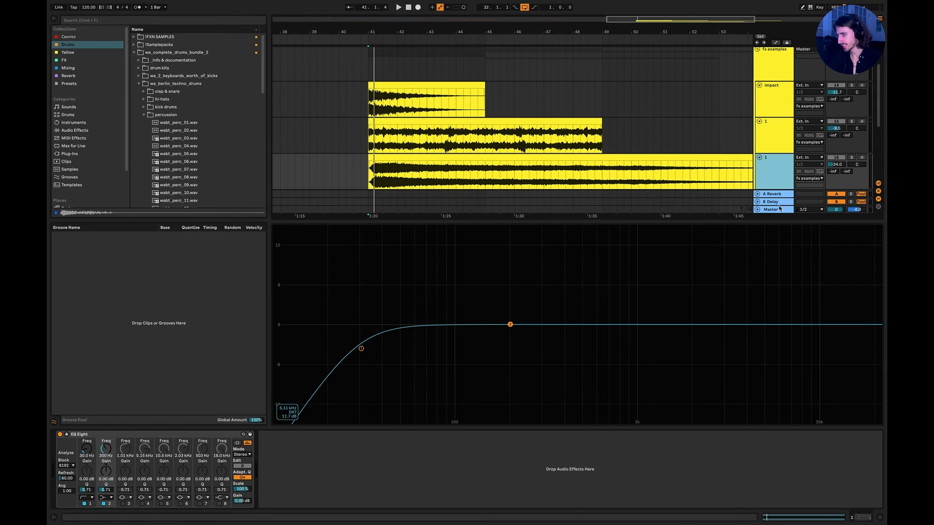
left_click(765, 145)
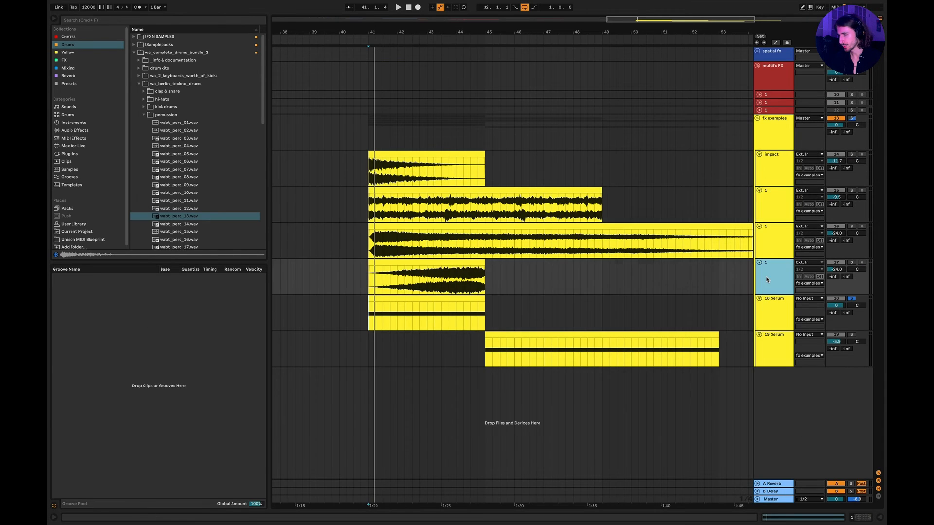
left_click(769, 278)
left_click(772, 173)
left_click(773, 109)
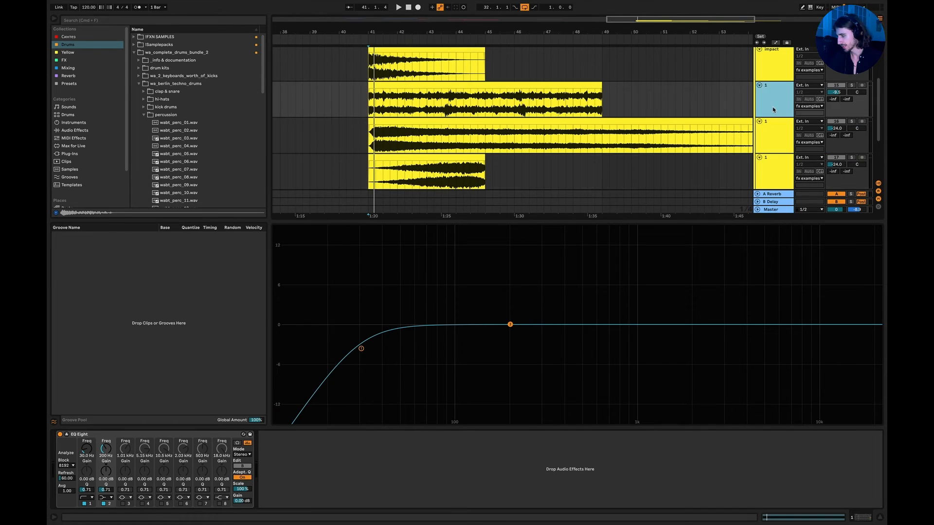
left_click(772, 78)
scroll(772, 87, "down", 4)
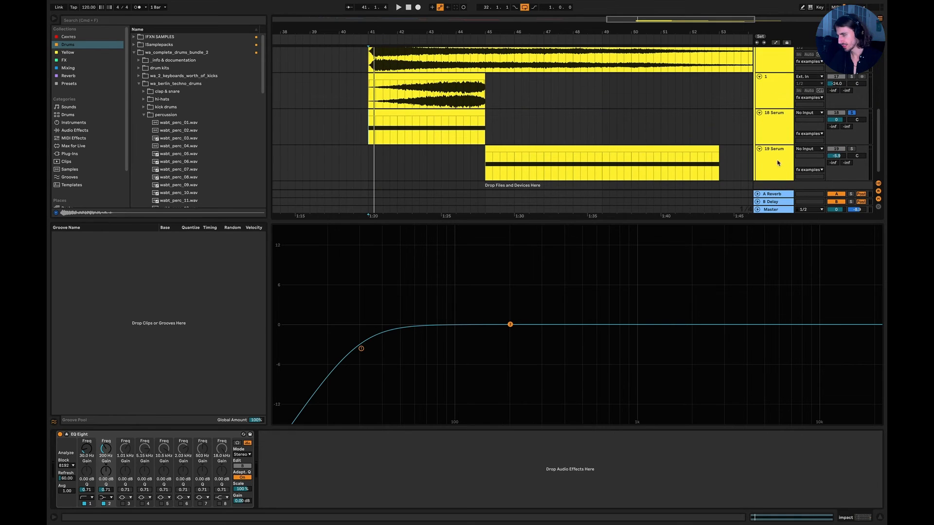
Turn off the Tantra effect on the 18 Serum track and loop its clip from bar 41 to 45.
left_click(772, 130)
left_click(126, 434)
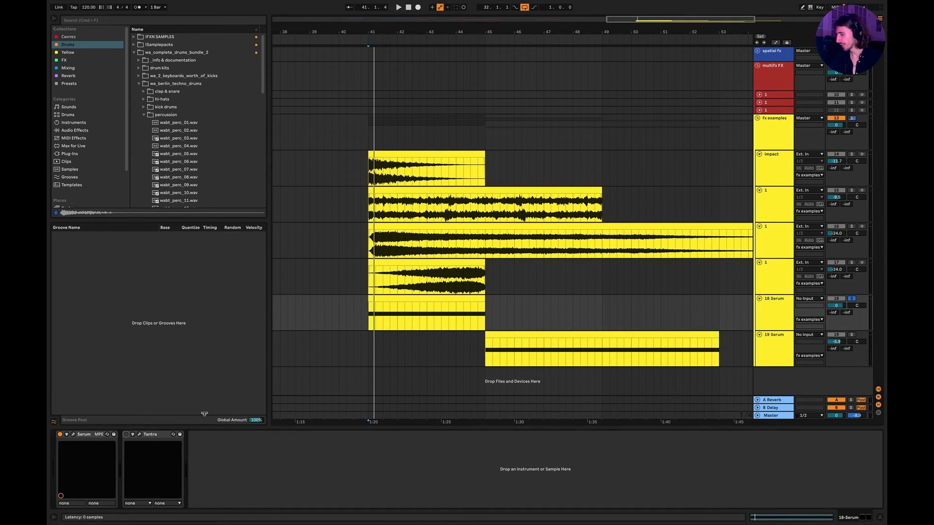
left_click(368, 317)
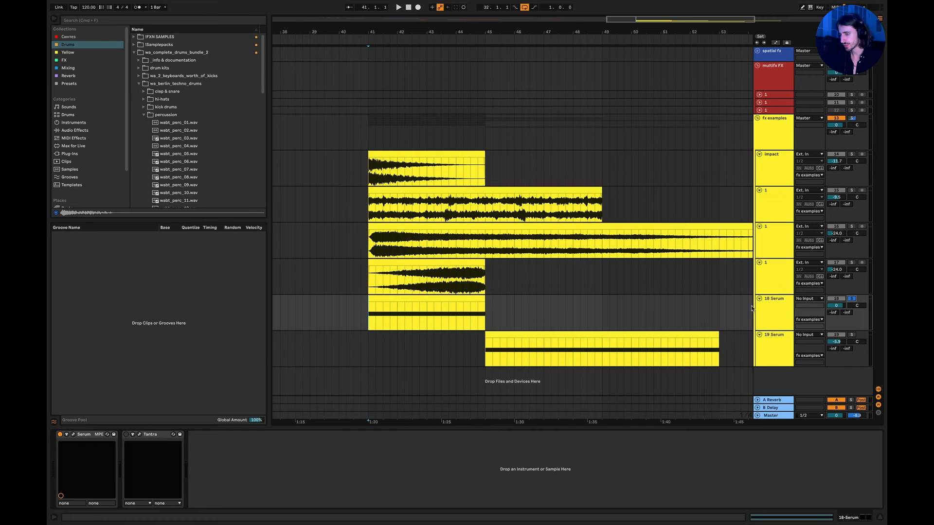
left_click_drag(378, 321, 485, 321)
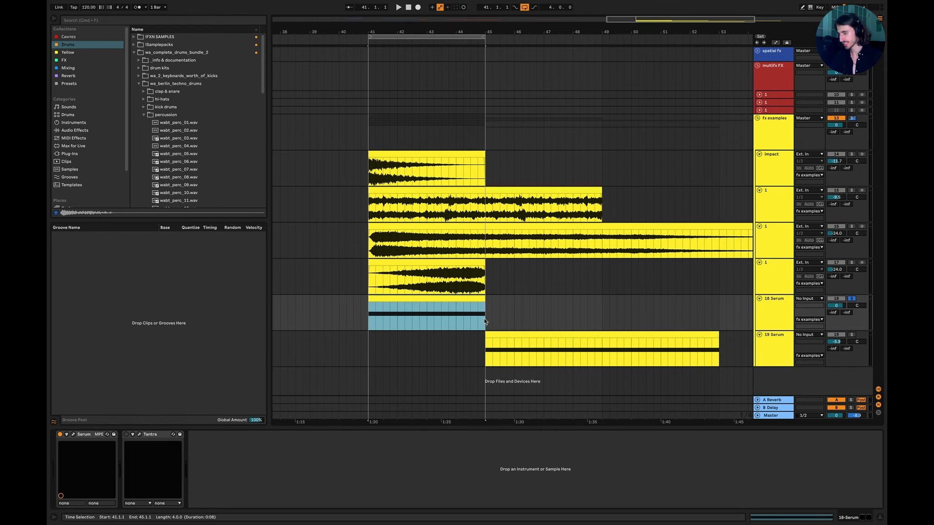
Open the Serum instrument of the 18 Serum track and review its full effects chain.
left_click(786, 318)
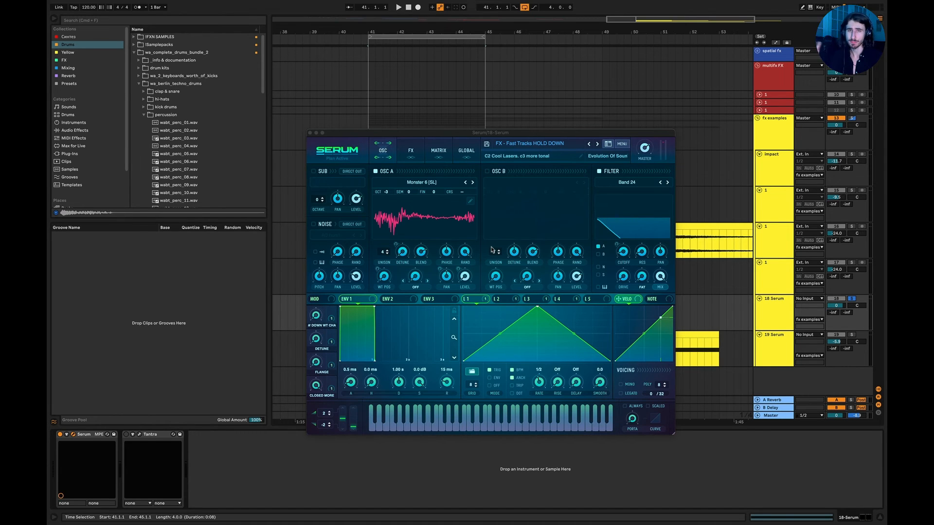
left_click(411, 152)
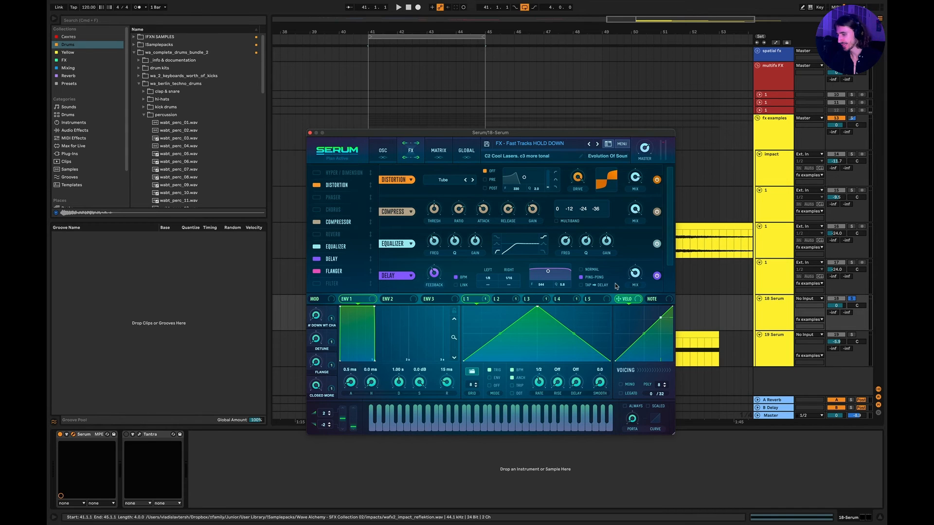
scroll(667, 247, "down", 1)
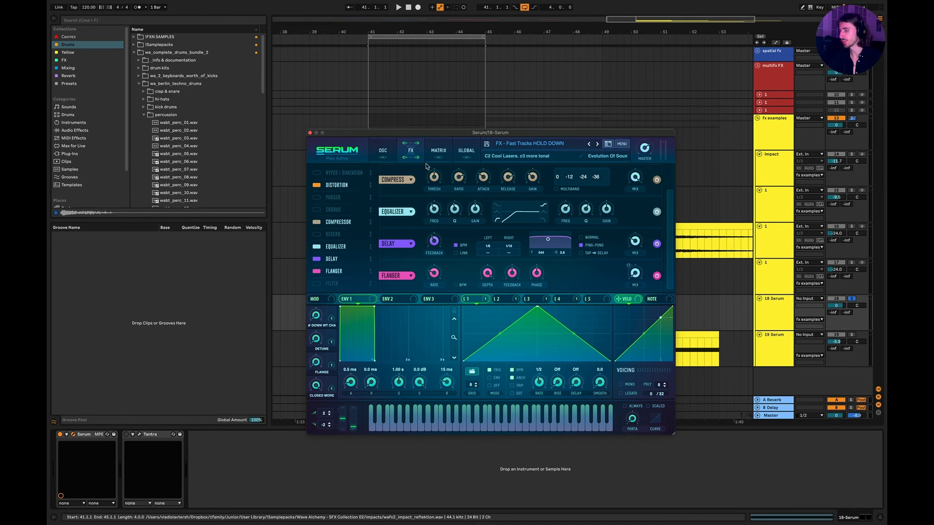
Play the looped clip and lower Serum's master volume to about 62%.
left_click(845, 304)
key("space")
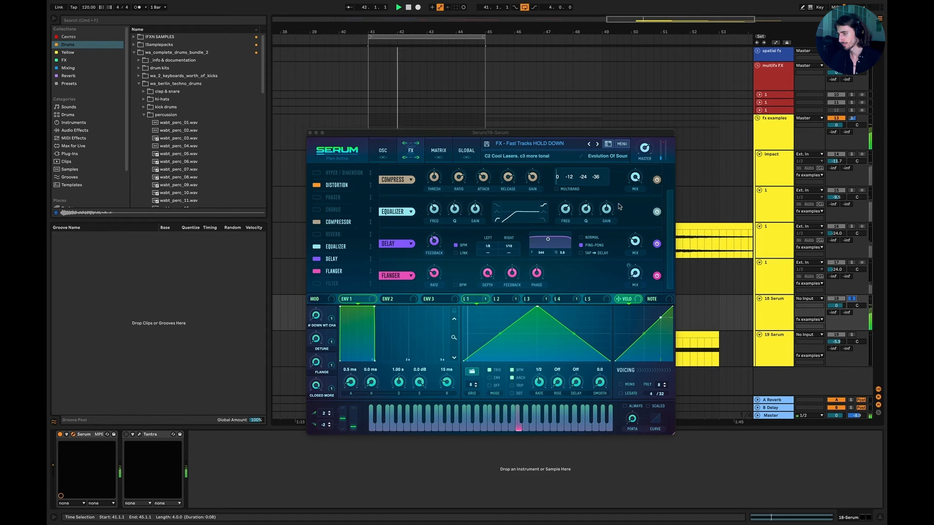
left_click_drag(644, 149, 647, 168)
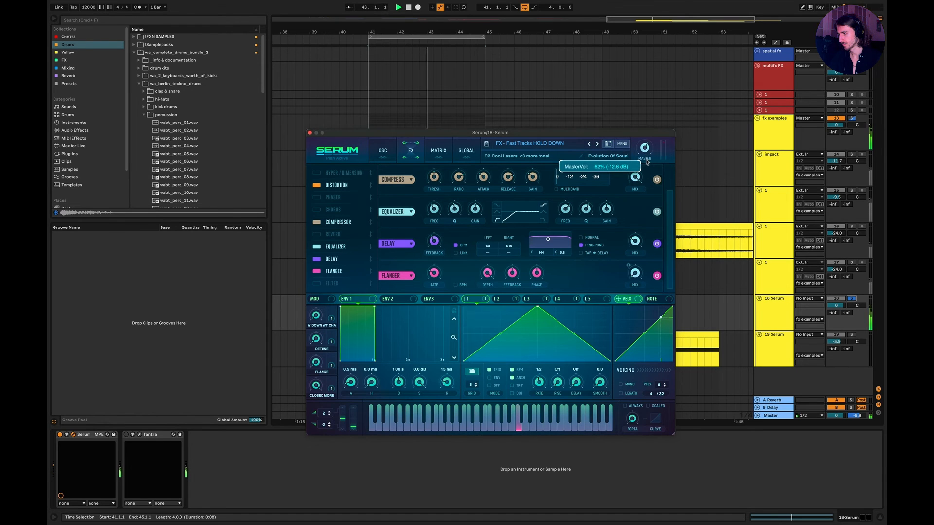
Turn off Serum's distortion, compressor, equalizer, delay and flanger, and audition the dry sound.
left_click(317, 185)
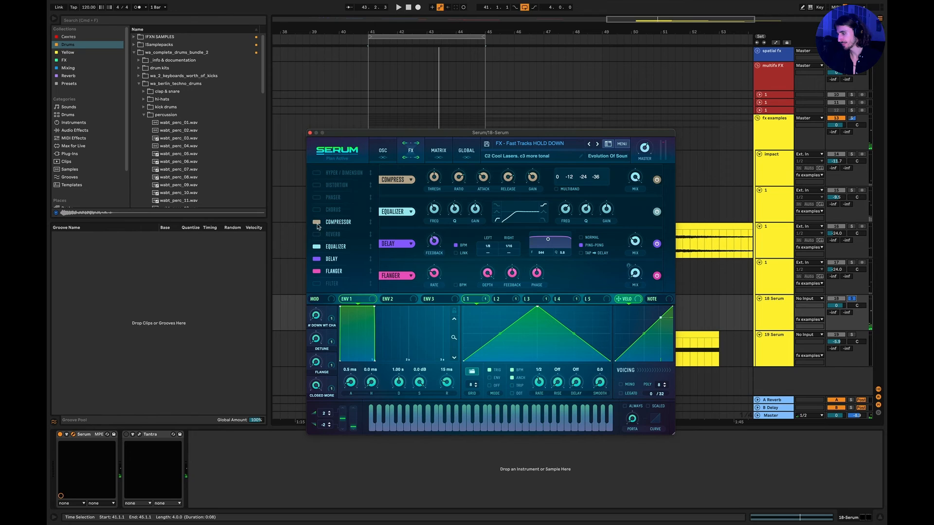
left_click(317, 222)
left_click(317, 246)
left_click(316, 259)
left_click(316, 271)
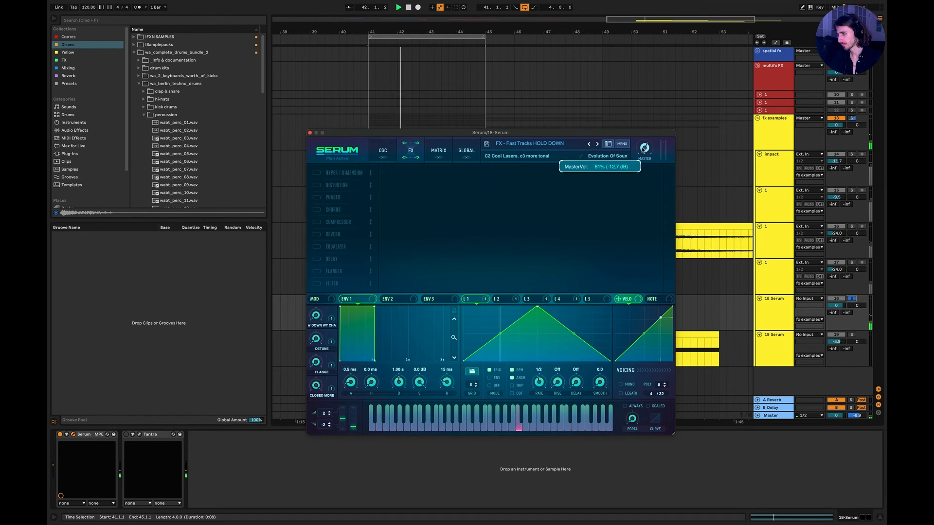
key("space")
Turn on Serum's filter, flanger, delay, distortion, equalizer and compressor while auditioning the loop, with the master volume at about 73%.
left_click(316, 284)
left_click(317, 270)
left_click(316, 259)
key("space")
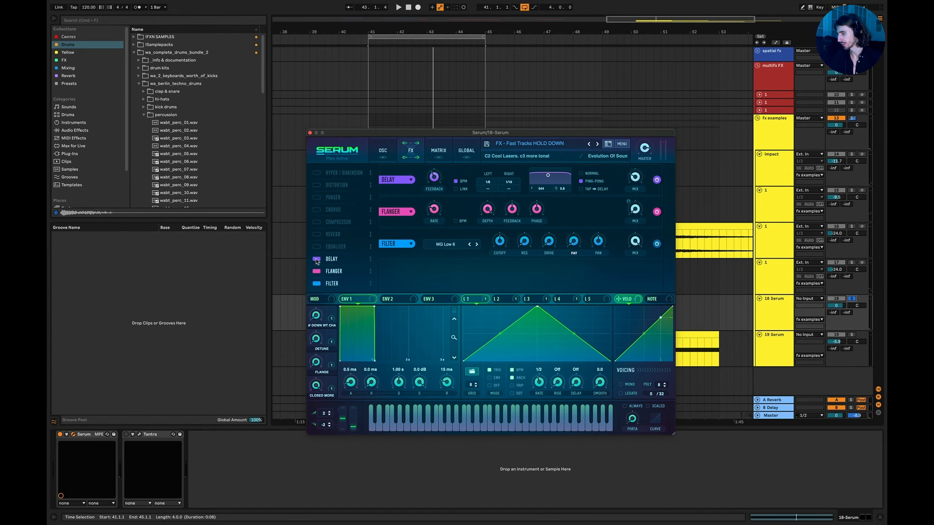
left_click(316, 185)
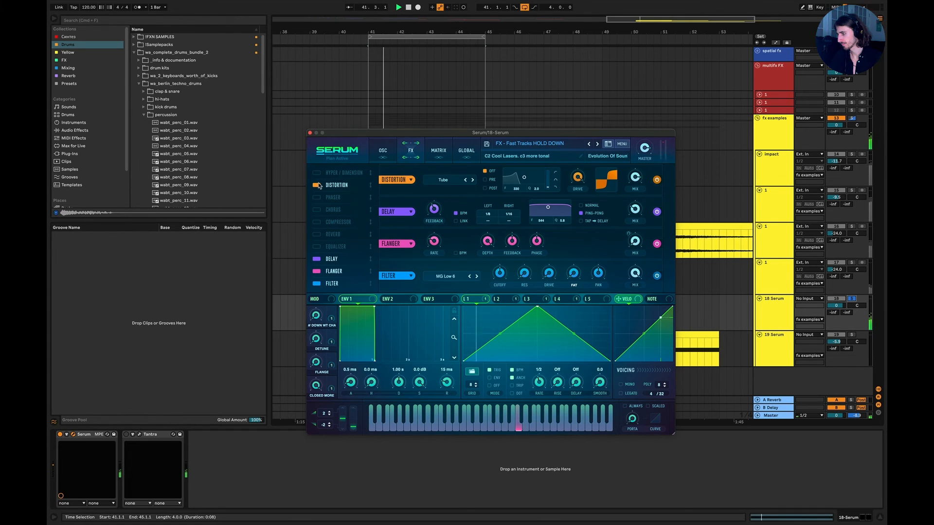
left_click(318, 246)
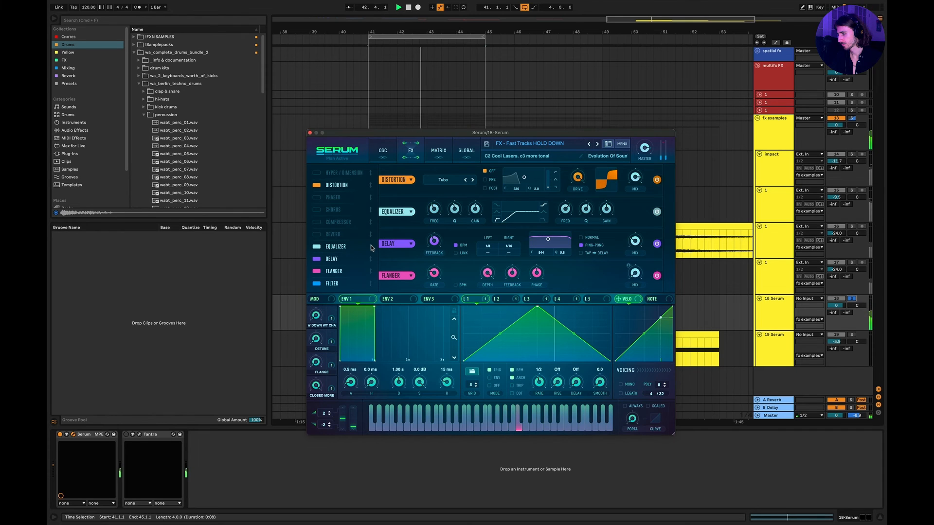
left_click(316, 221)
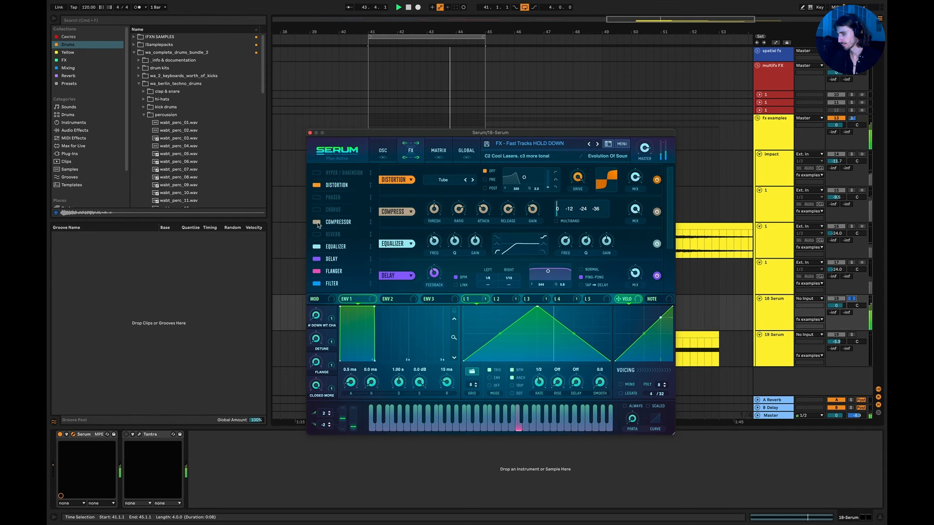
mouse_move(647, 161)
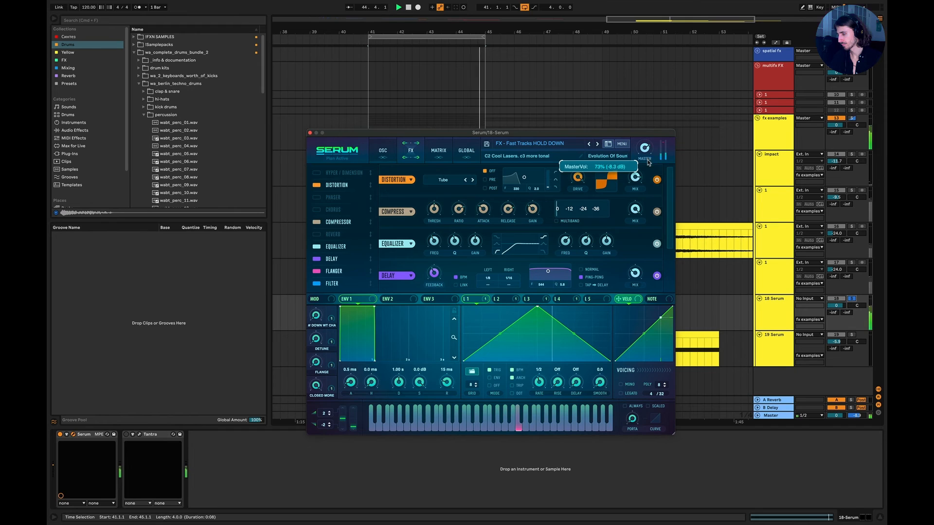
Review the preset's oscillator settings and modulation matrix, and close the Serum window.
left_click(383, 150)
left_click(439, 151)
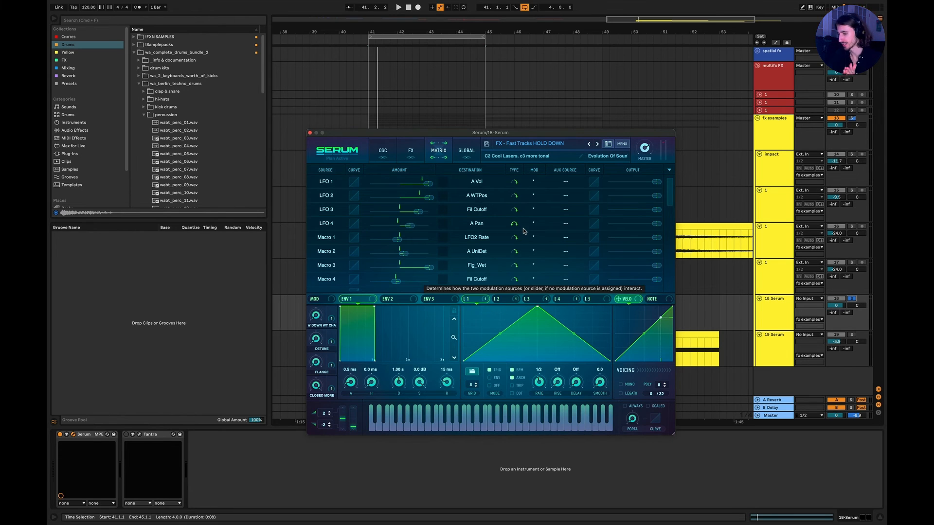
left_click(310, 132)
Collapse the fx examples group in the arrangement.
scroll(446, 211, "left", 5)
scroll(446, 212, "down", 5)
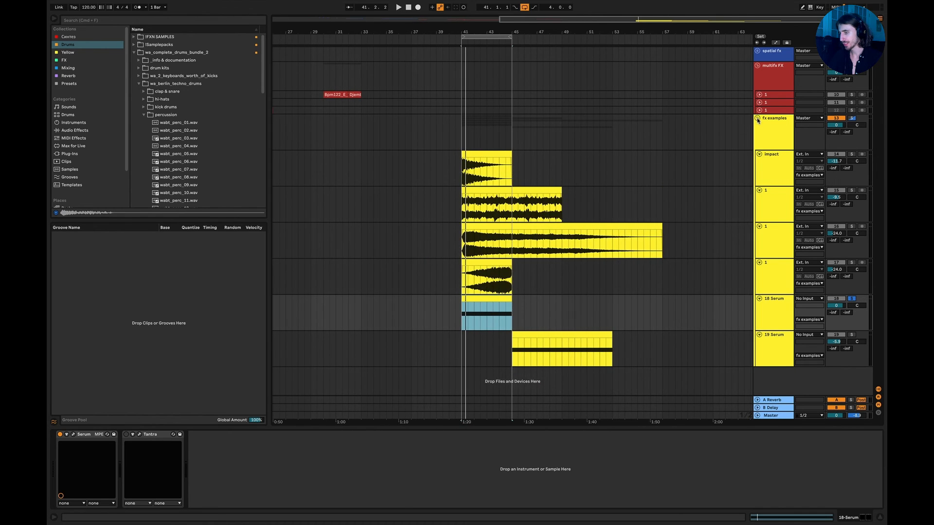
left_click(757, 119)
Switch to Keynote, show The Blueprint slide, and go back to the How to make custom FX slide.
key("super+Tab")
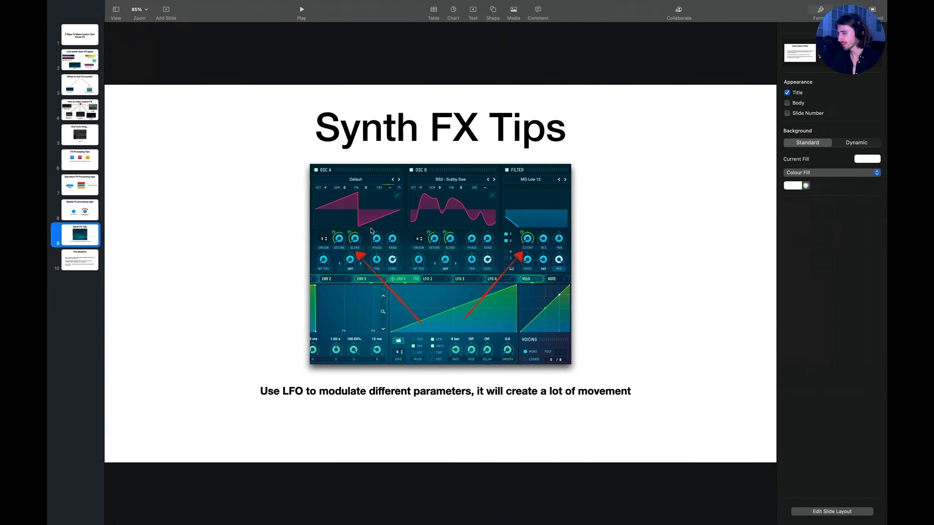
left_click(104, 258)
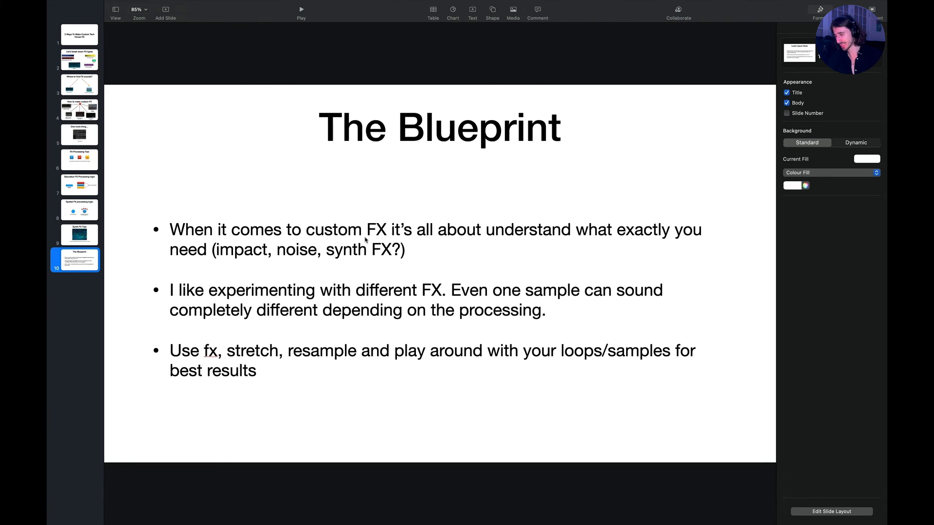
left_click(74, 116)
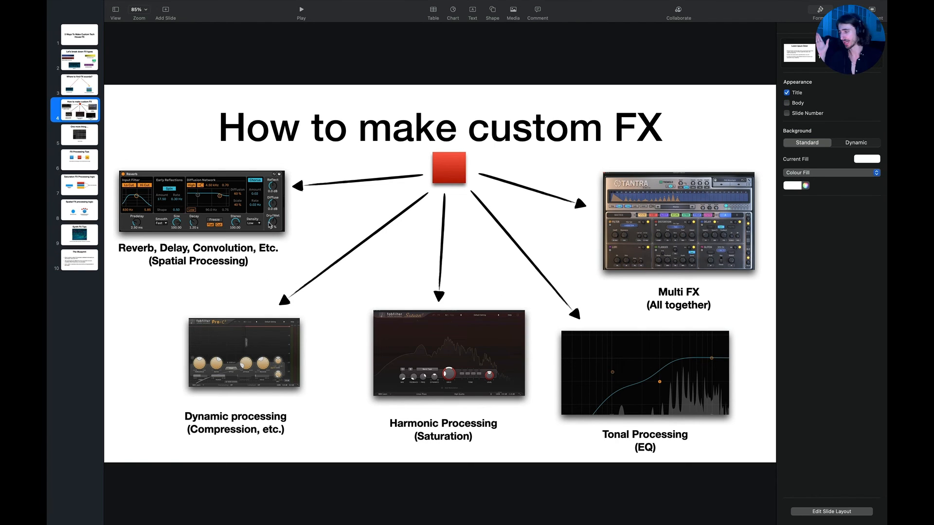
left_click(256, 376)
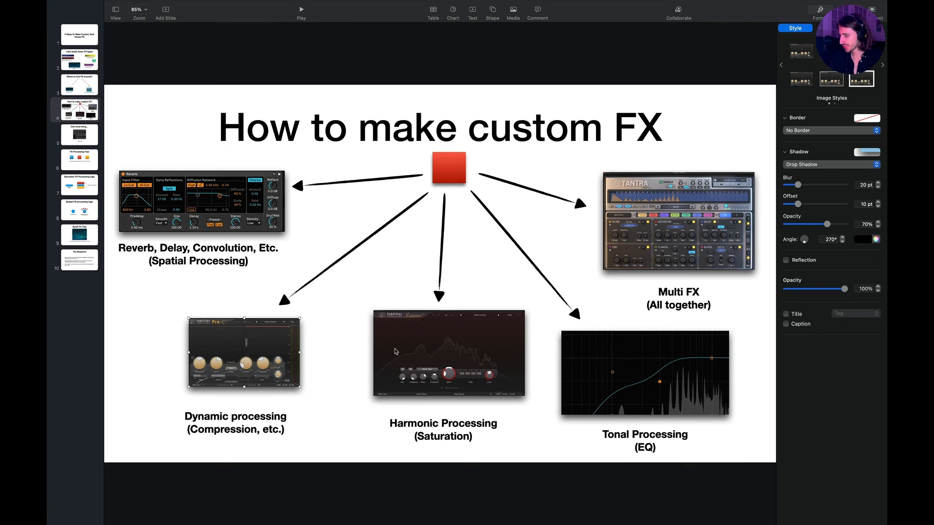
Return to Ableton Live and unfold the lowest track in the multifx FX group.
key("super+Tab")
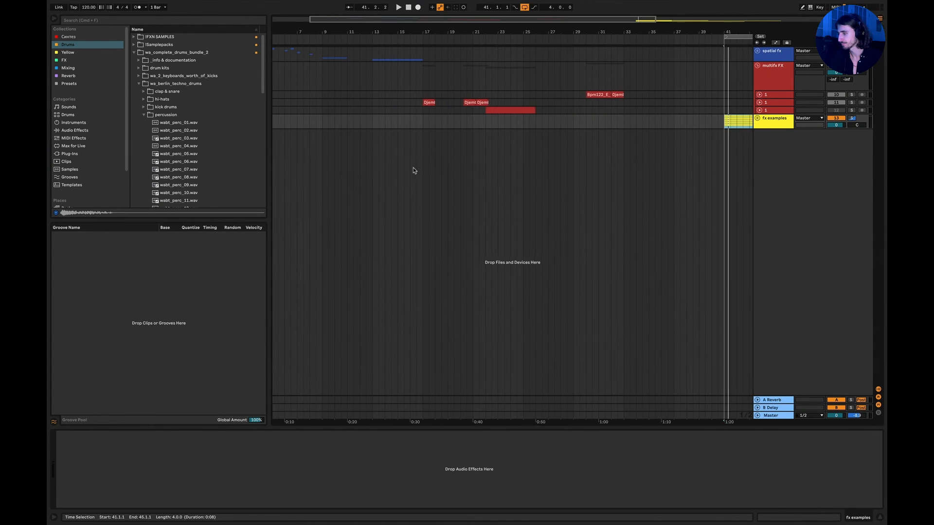
scroll(413, 168, "left", 2)
left_click(759, 110)
scroll(729, 87, "left", 1)
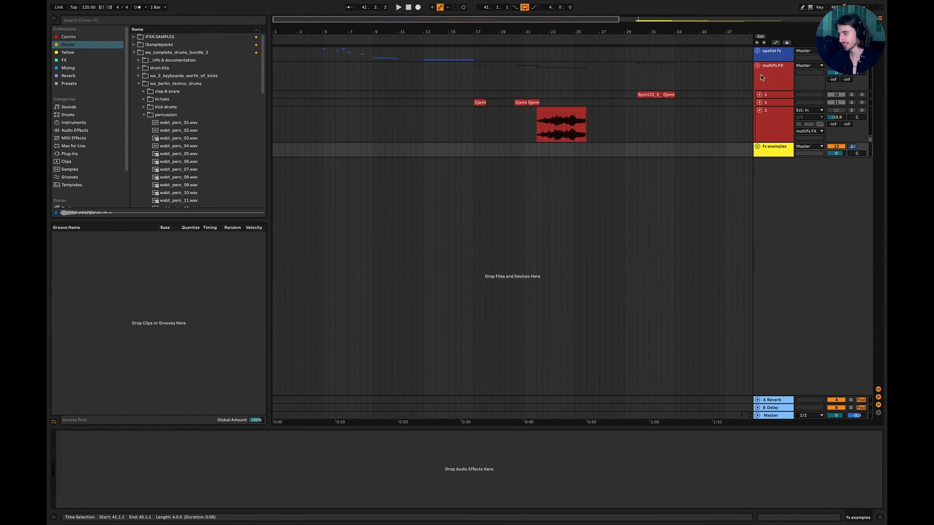
Unfold the spatial fx group and hide the device view to look over the clips in the arrangement.
left_click(757, 52)
scroll(408, 191, "up", 3)
scroll(407, 194, "down", 2)
scroll(407, 195, "left", 2)
left_click(406, 227)
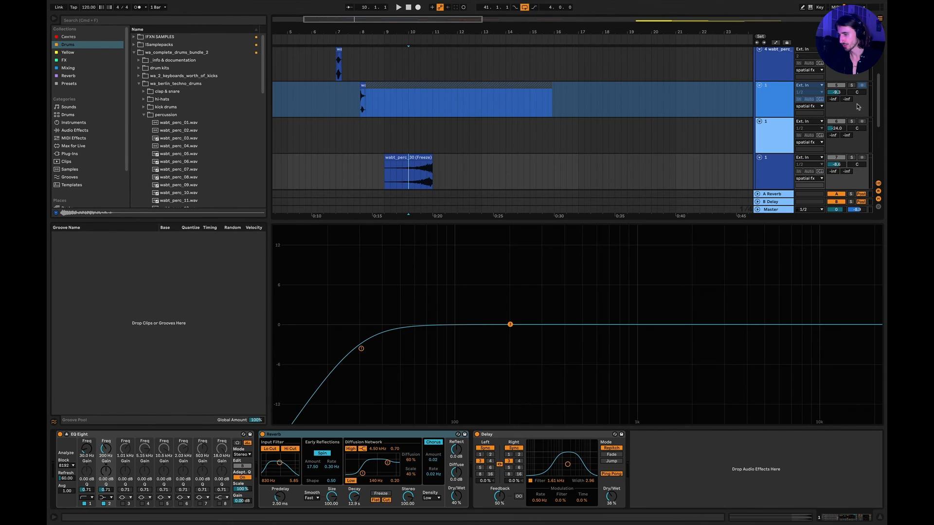
left_click(786, 183)
left_click(879, 518)
scroll(667, 401, "right", 4)
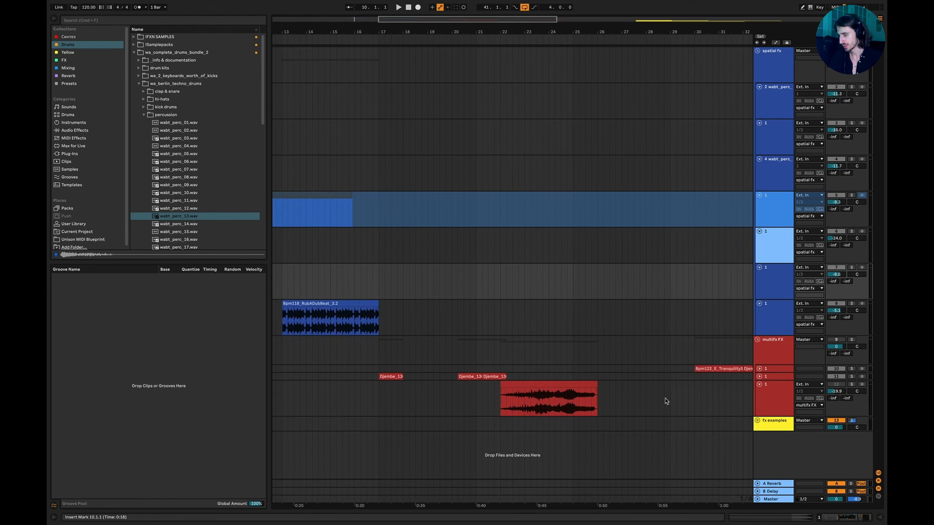
scroll(666, 401, "left", 1)
scroll(577, 369, "left", 2)
scroll(510, 344, "right", 4)
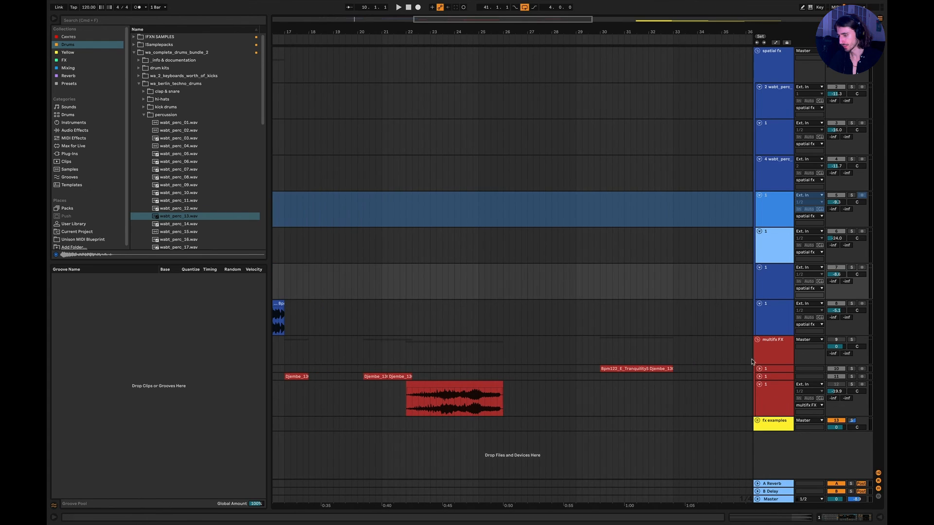
Unfold the two remaining collapsed tracks in the multifx FX group to show their waveforms.
left_click(758, 368)
scroll(649, 389, "up", 3)
scroll(652, 389, "left", 4)
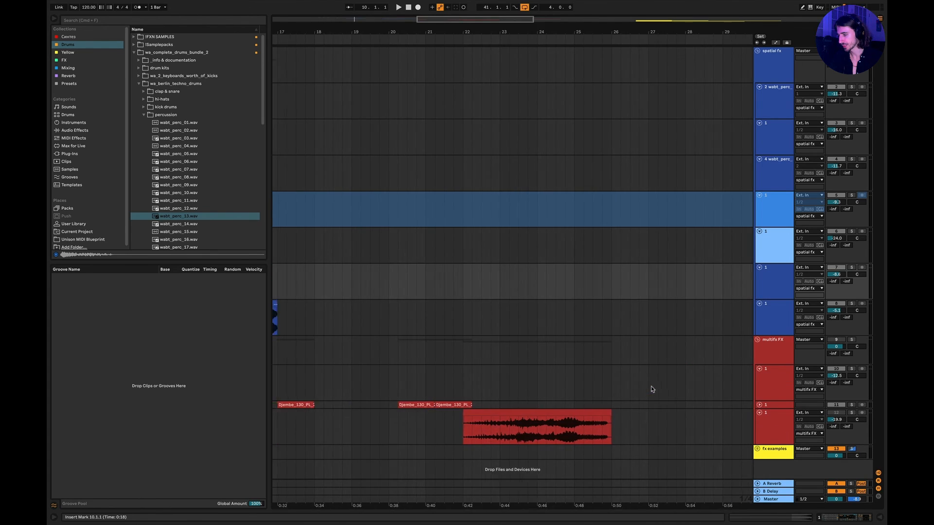
scroll(652, 389, "left", 3)
left_click(759, 405)
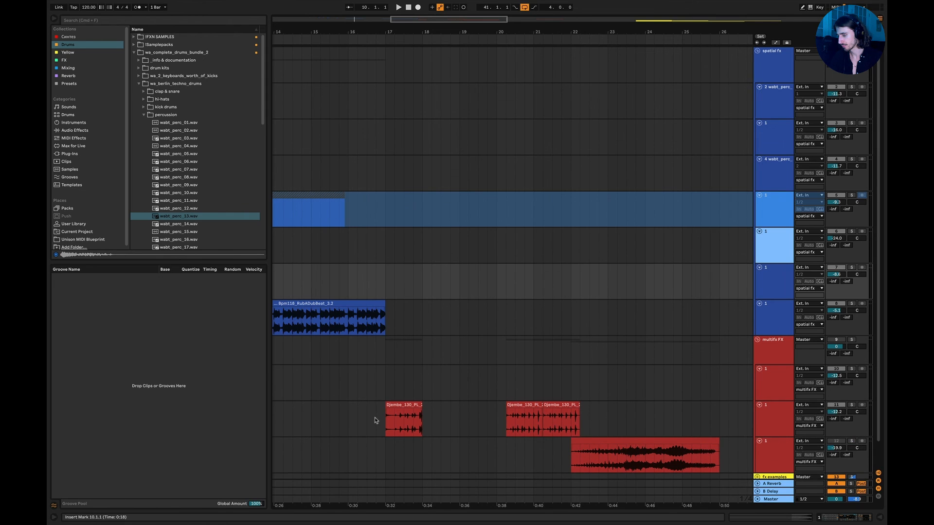
Loop the pair of adjacent Djembe clips starting near bar 20 and solo their track for auditioning.
left_click_drag(506, 422, 579, 422)
key("space")
key("space")
left_click(851, 405)
Bypass Tantra in the Djembe track's effect chain, unmute the multifx FX group, and play the loop.
double_click(772, 420)
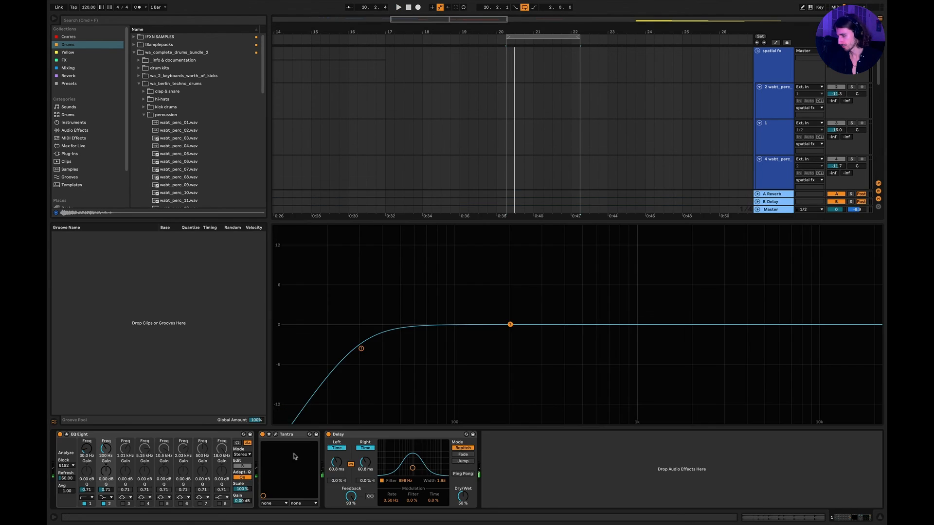
left_click(263, 435)
key("space")
key("space")
left_click(879, 517)
left_click(836, 339)
Bypass the Delay on the Djembe track and audition the loop without it.
key("space")
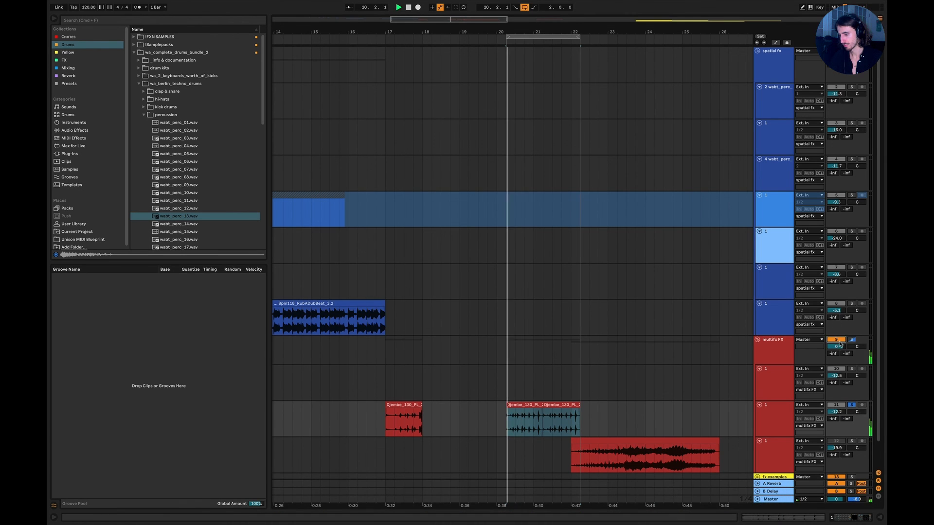
double_click(766, 422)
left_click(328, 434)
key("space")
key("space")
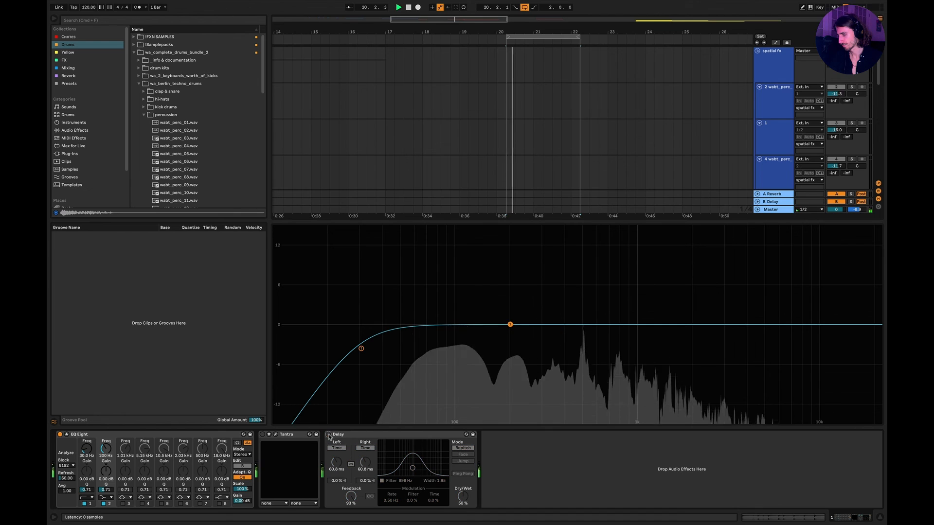
key("space")
Add Overdrive from the Mixing collection to the end of the Djembe track's effect chain and audition it.
left_click(67, 76)
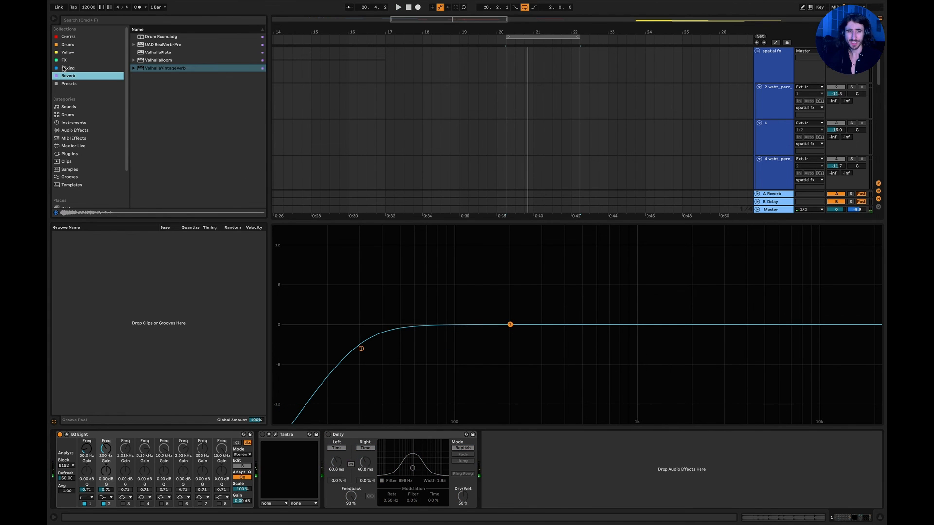
left_click(67, 68)
left_click_drag(146, 76, 493, 476)
key("space")
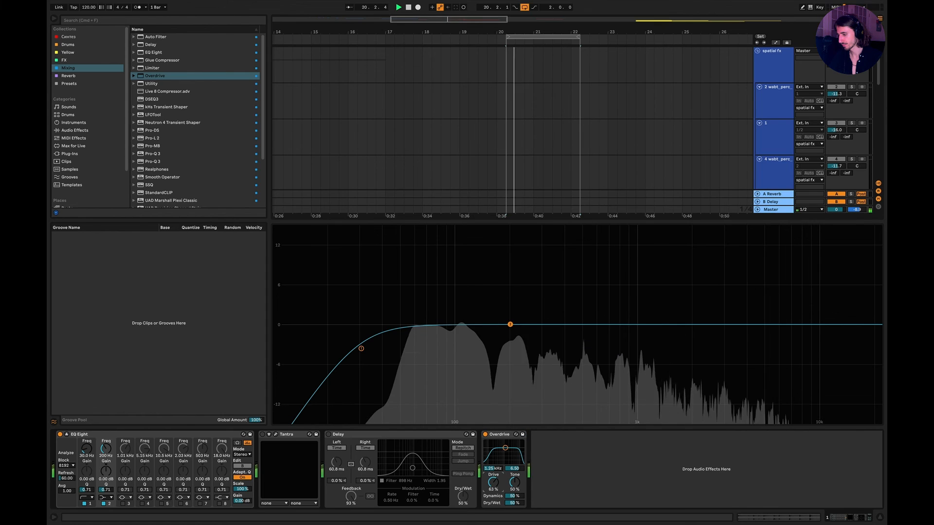
key("space")
Add a Glue Compressor after the Overdrive, set its threshold to -27 dB and makeup to about 7 dB, auditioning the loop.
left_click_drag(151, 60, 548, 456)
key("space")
left_click_drag(578, 489, 578, 522)
key("space")
key("space")
key("space")
left_click_drag(602, 490, 601, 472)
key("space")
key("space")
key("space")
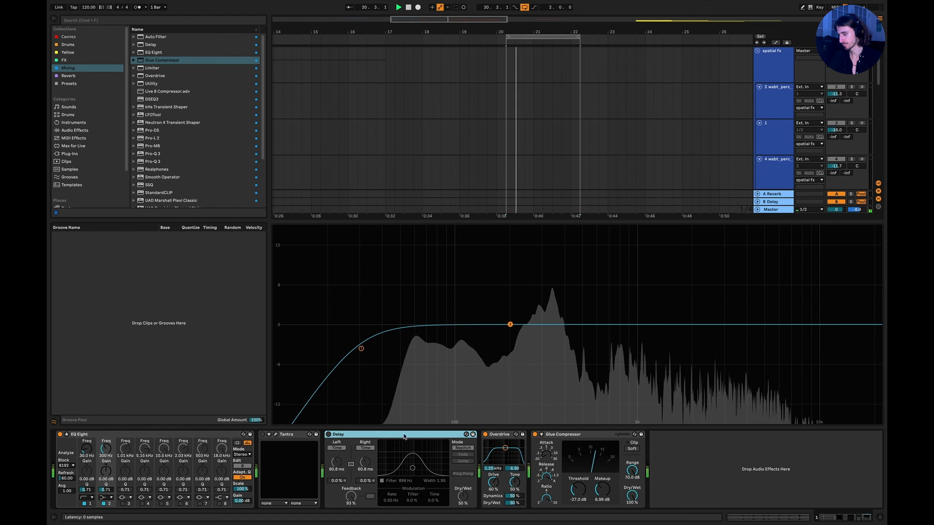
Move the Delay after the Glue Compressor and turn it back on while the loop plays.
left_click_drag(341, 434, 667, 462)
left_click(496, 434)
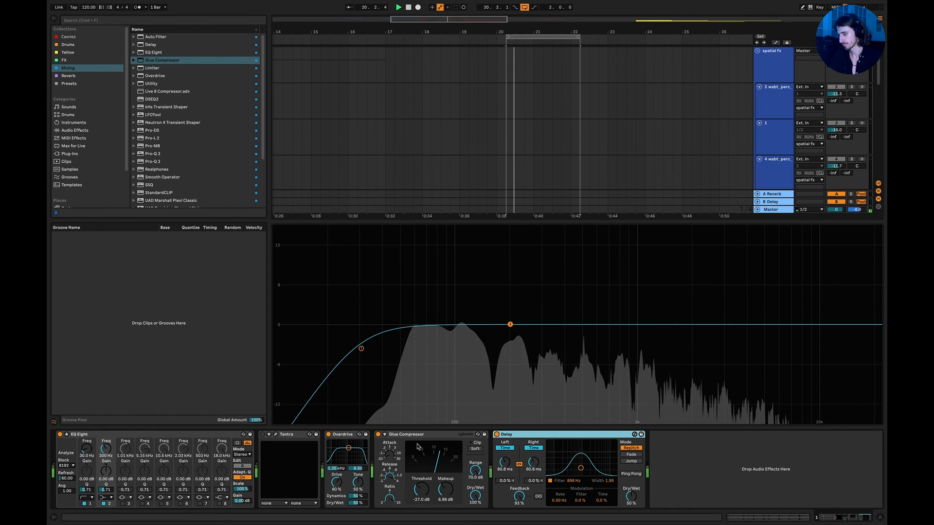
Compare with the Glue Compressor bypassed, lower the Delay feedback to 68%, re-enable the compressor and audition the loop.
left_click(377, 434)
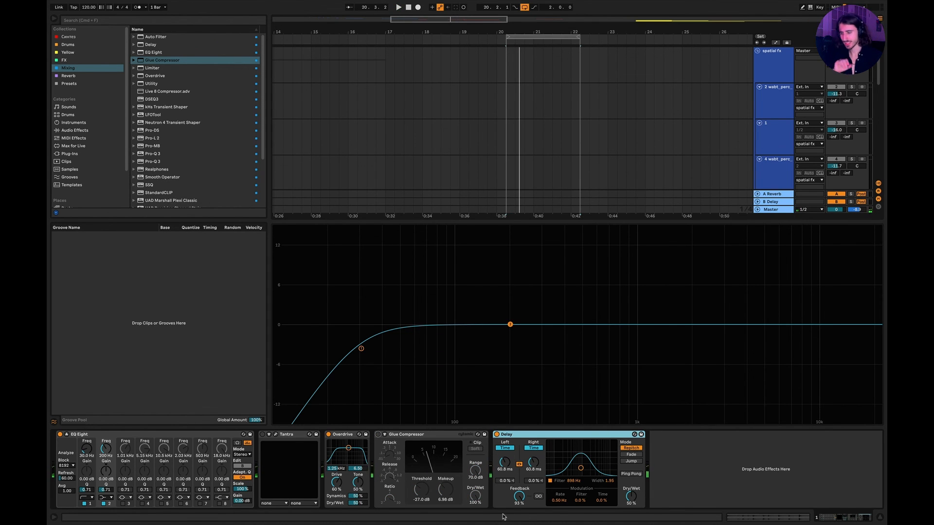
left_click_drag(519, 496, 519, 511)
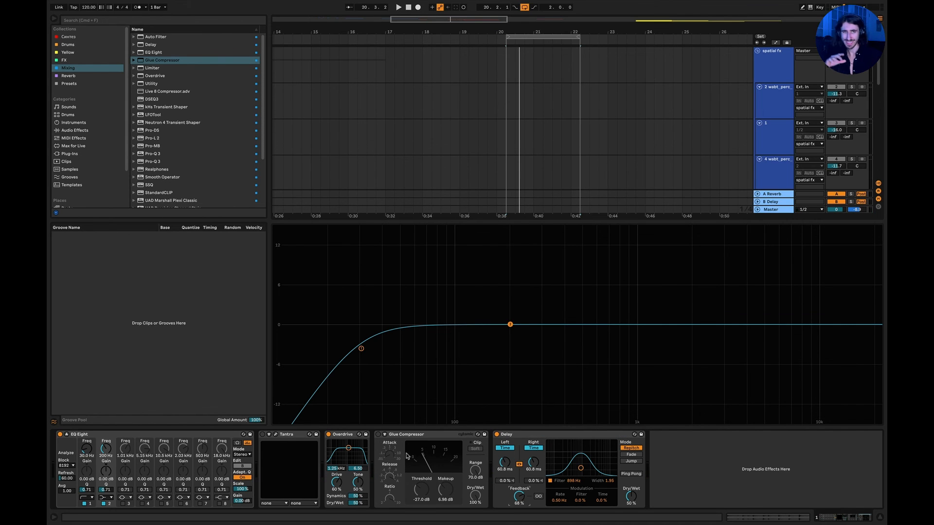
left_click(378, 434)
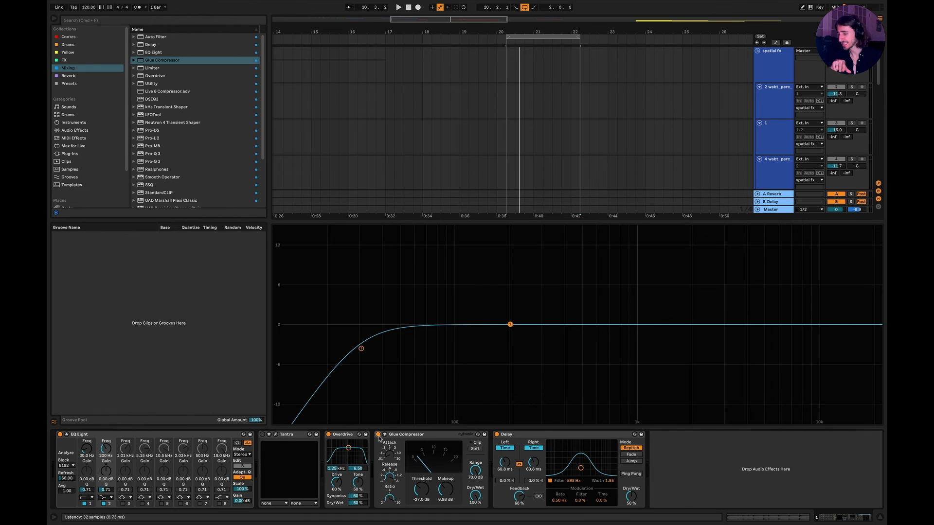
key("space")
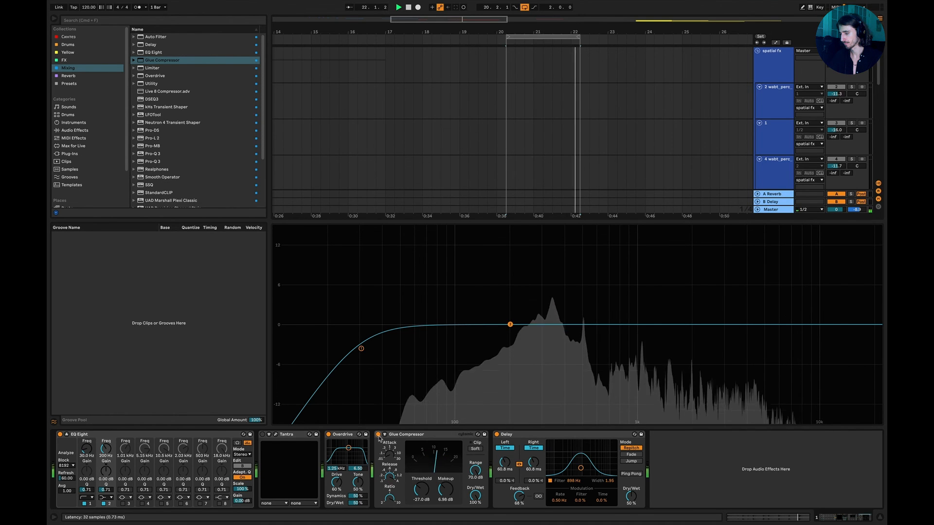
key("space")
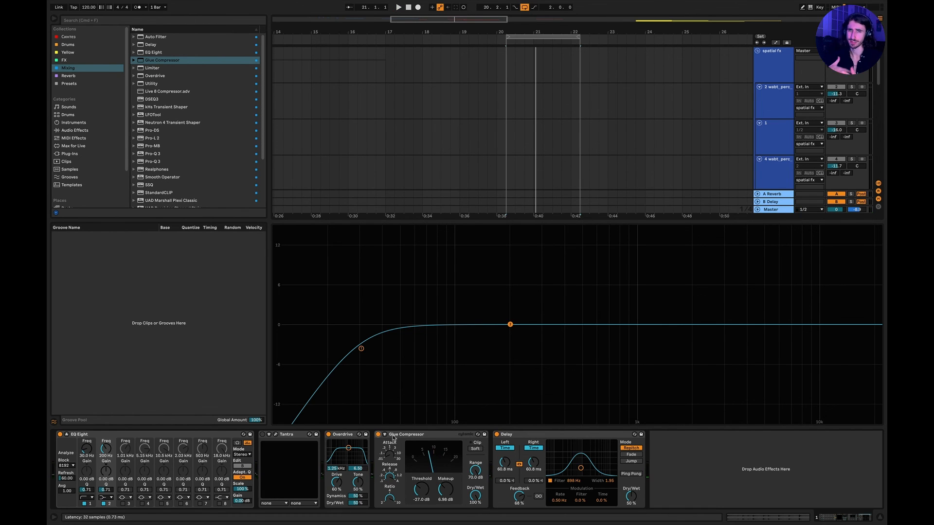
Switch to Keynote.
key("super+Tab")
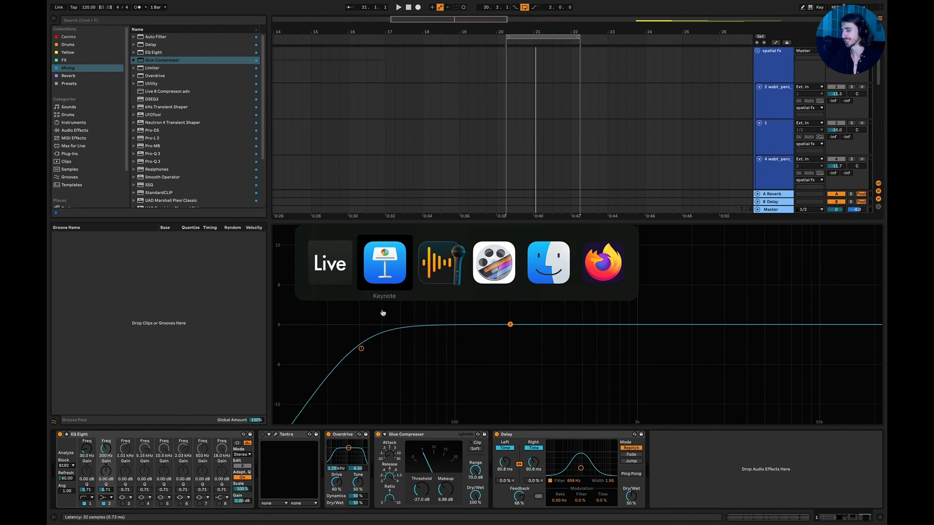